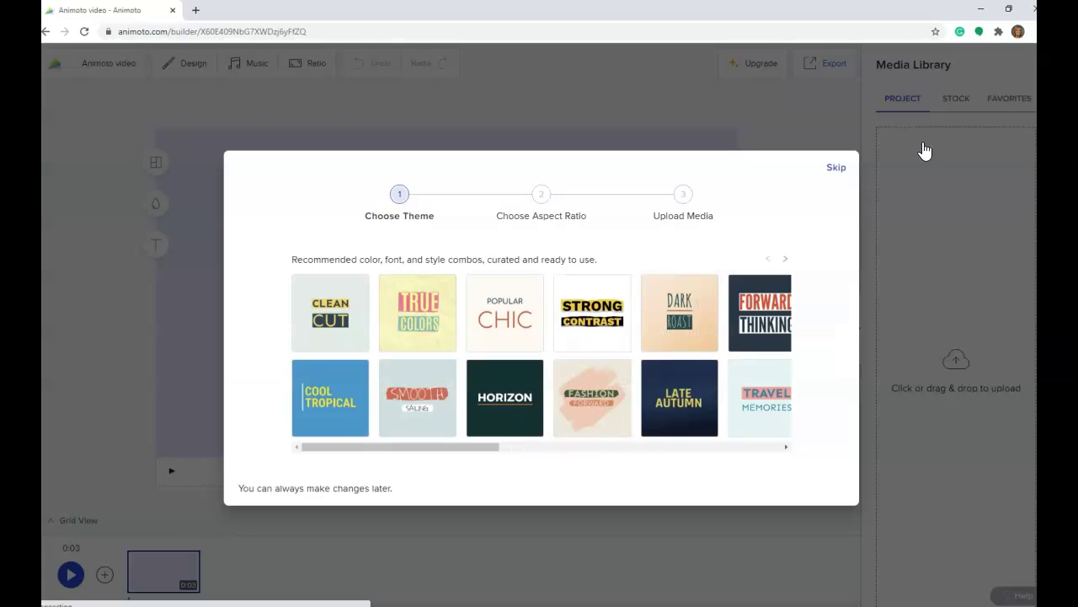
Step: Choose the grey-green theme with an orange accent, last in the theme list, and the Landscape 16:9 aspect ratio
{"action": "left_click_drag", "start_coordinate": [483, 447], "coordinate": [777, 493]}
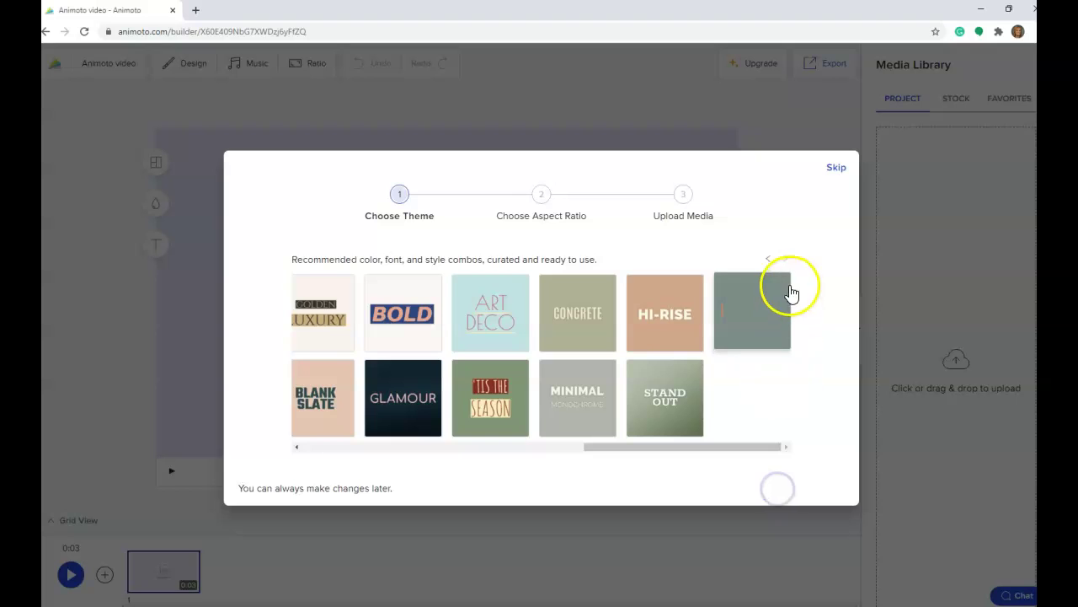
{"action": "left_click", "coordinate": [765, 302]}
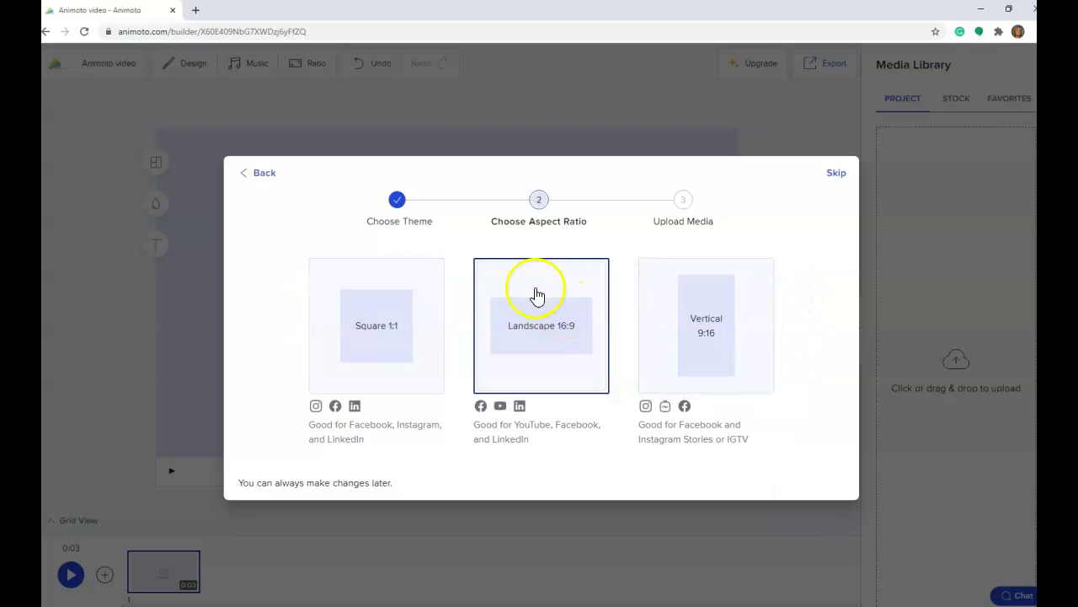
{"action": "left_click", "coordinate": [548, 348]}
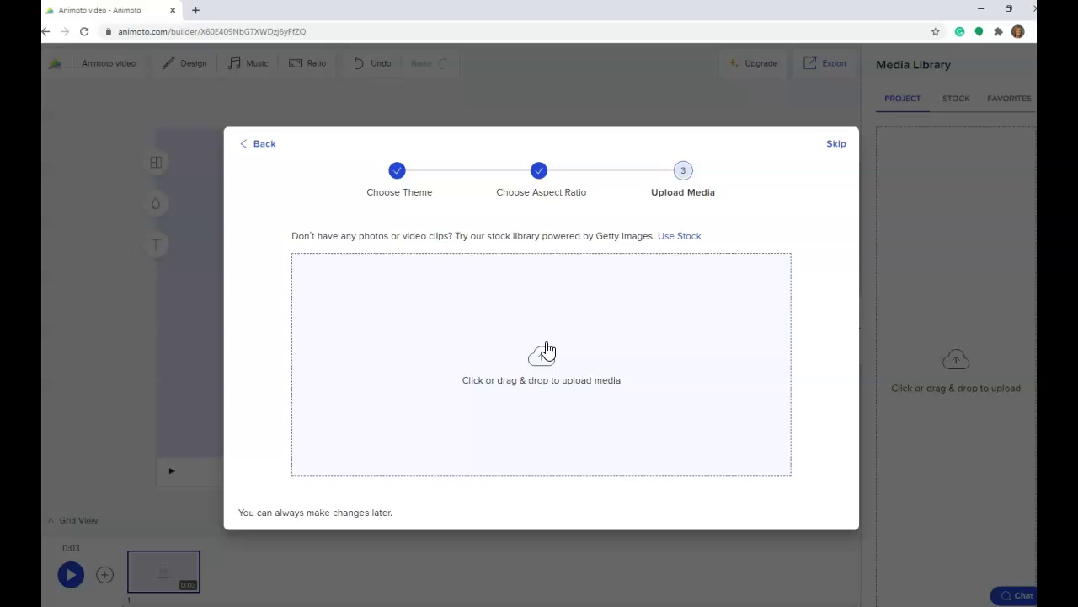
Step: Upload the video file "Peek a boo" from the Kizoa Pics and Video folder as the project's first media
{"action": "left_click", "coordinate": [537, 395]}
{"action": "left_click", "coordinate": [537, 364]}
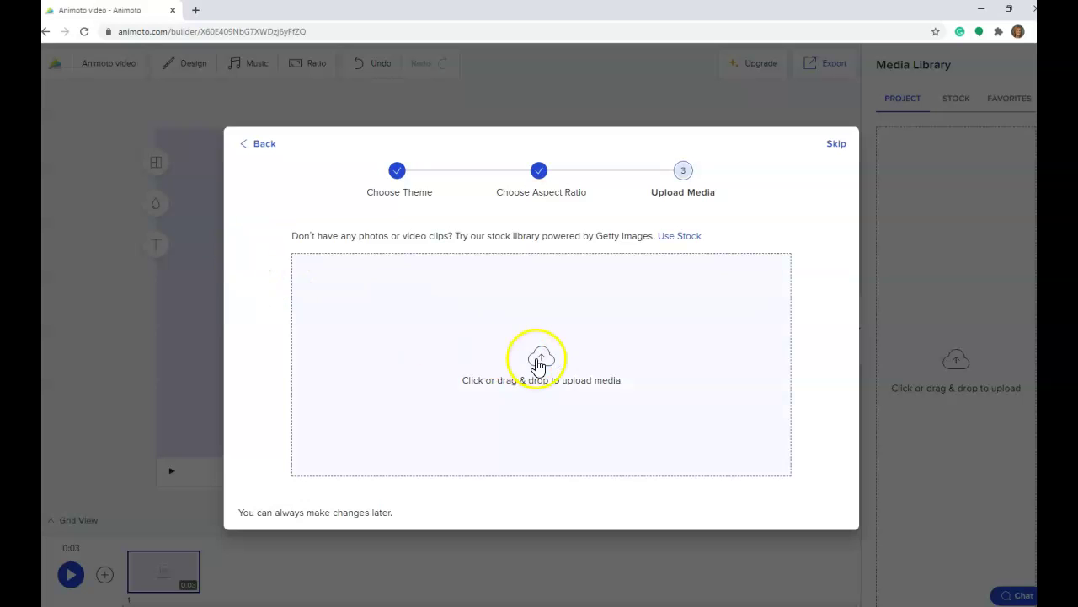
{"action": "left_click", "coordinate": [544, 359]}
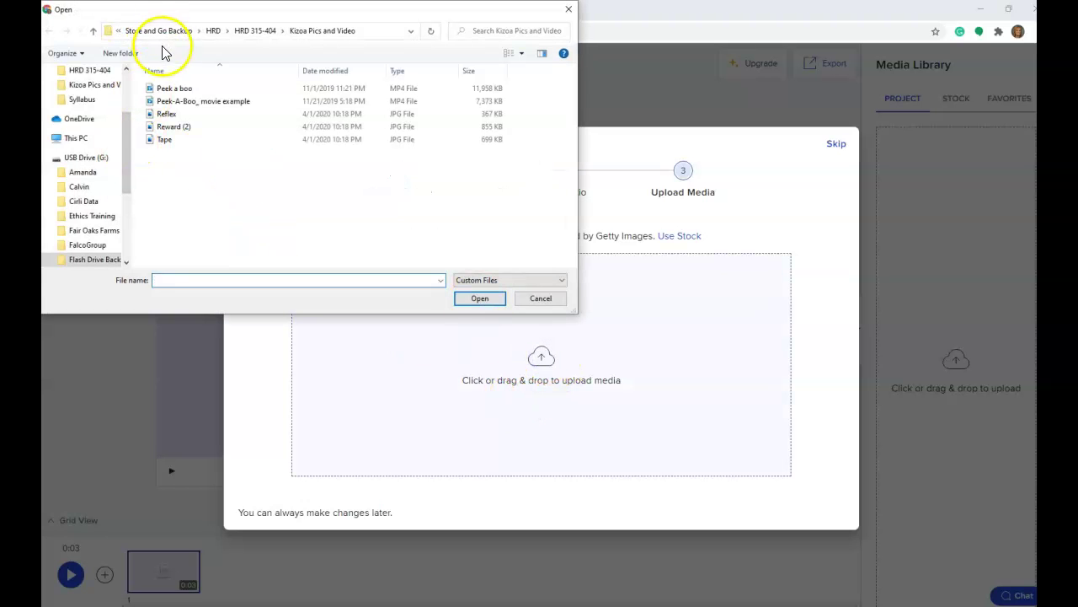
{"action": "left_click_drag", "start_coordinate": [149, 162], "coordinate": [236, 74]}
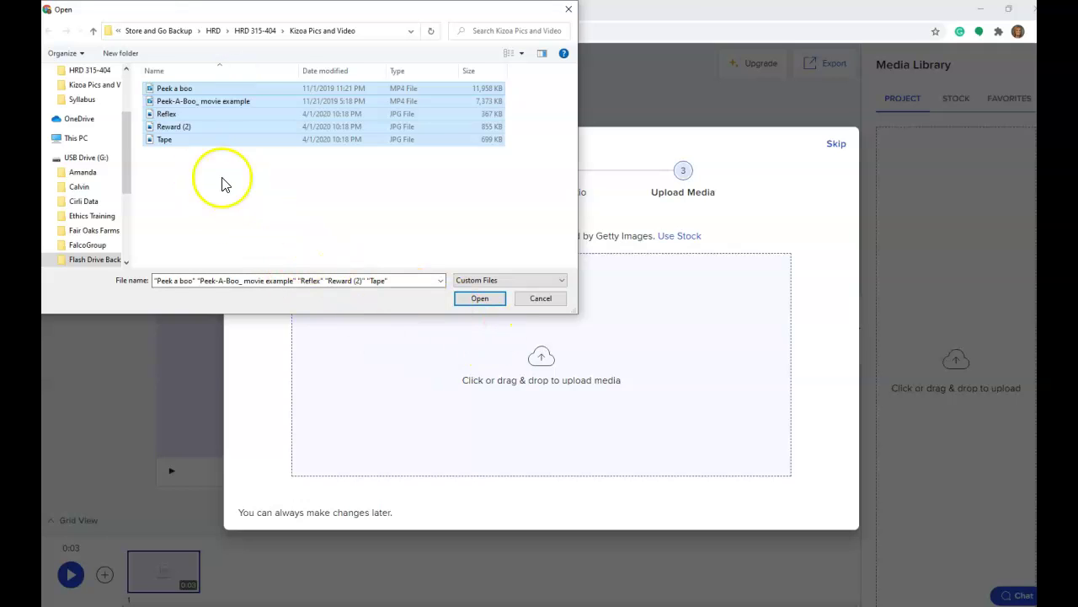
{"action": "left_click", "coordinate": [171, 168]}
{"action": "left_click", "coordinate": [173, 88]}
{"action": "left_click", "coordinate": [462, 301]}
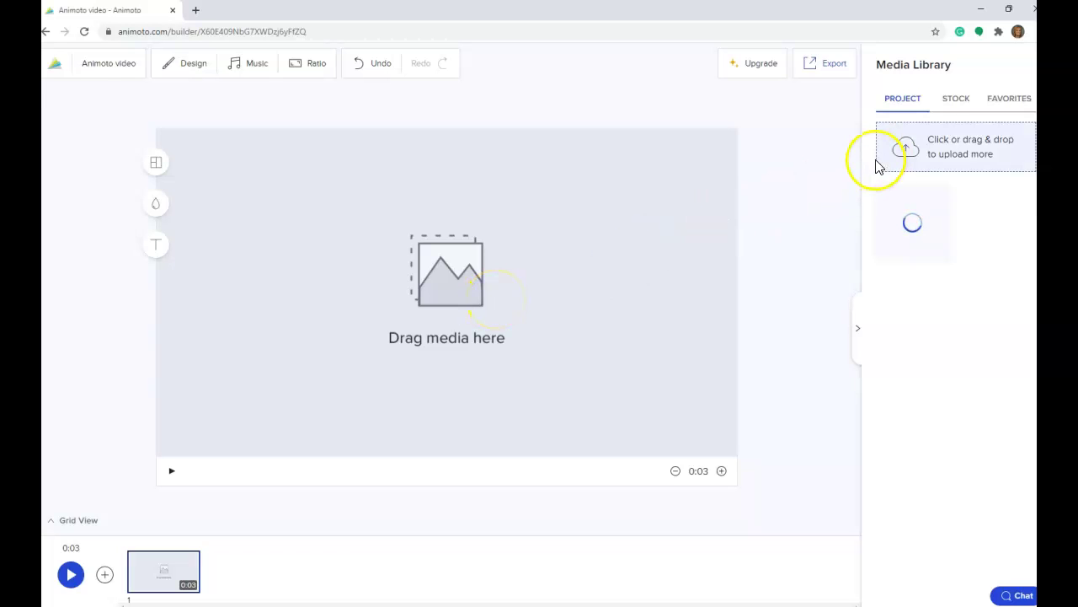
Step: Upload the three pictures Reflex, Reward (2) and Tape to the project's media library
{"action": "left_click", "coordinate": [905, 151]}
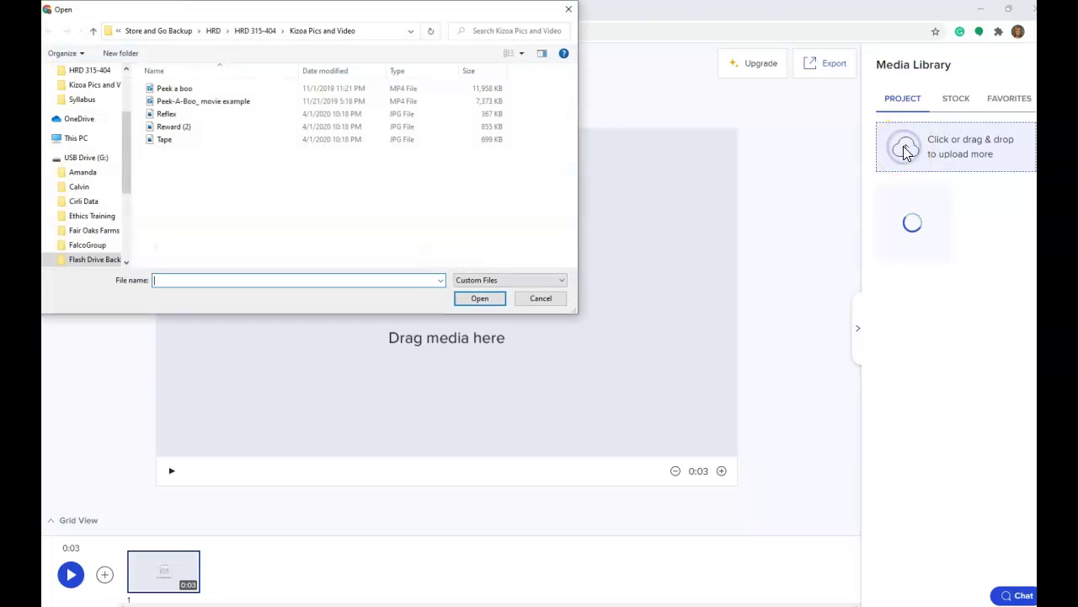
{"action": "left_click_drag", "start_coordinate": [199, 115], "coordinate": [171, 155]}
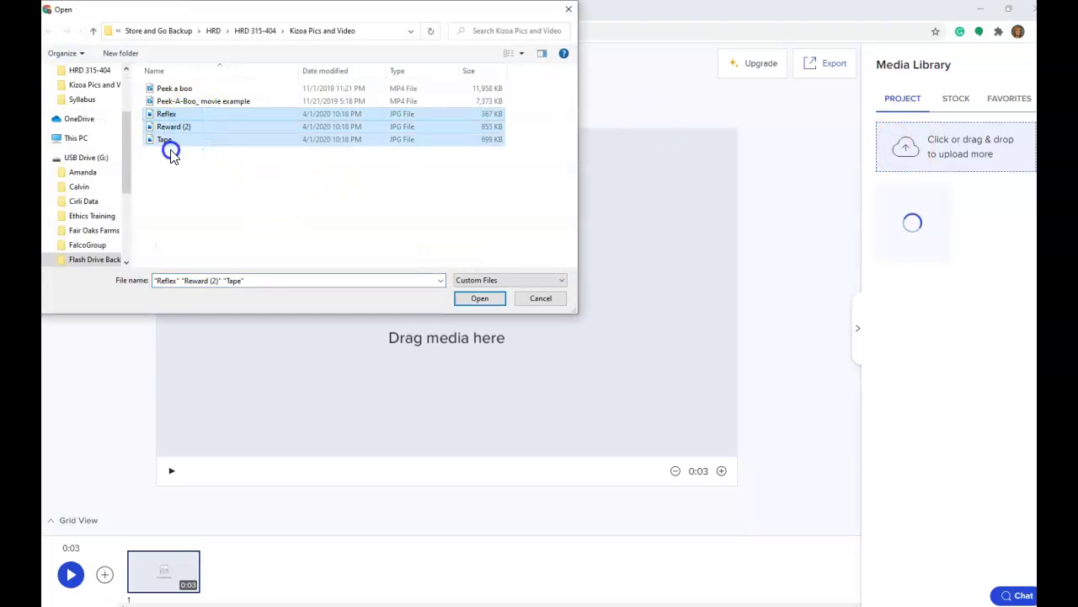
{"action": "left_click", "coordinate": [487, 299]}
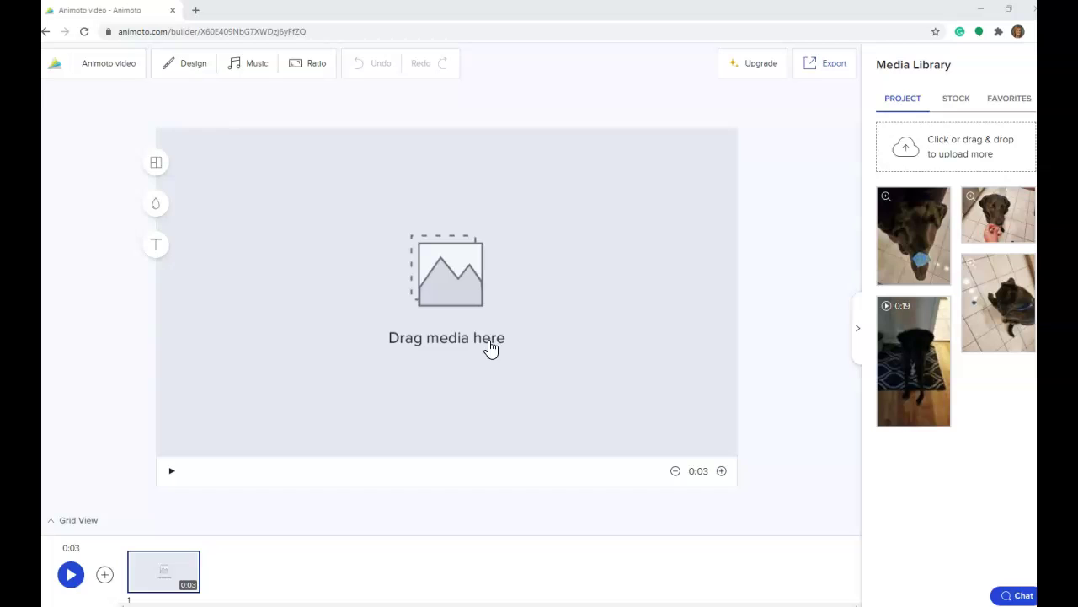
Step: Look through the layouts available for the empty media block, from the single-image frames to the multi-image grids
{"action": "left_click", "coordinate": [406, 356]}
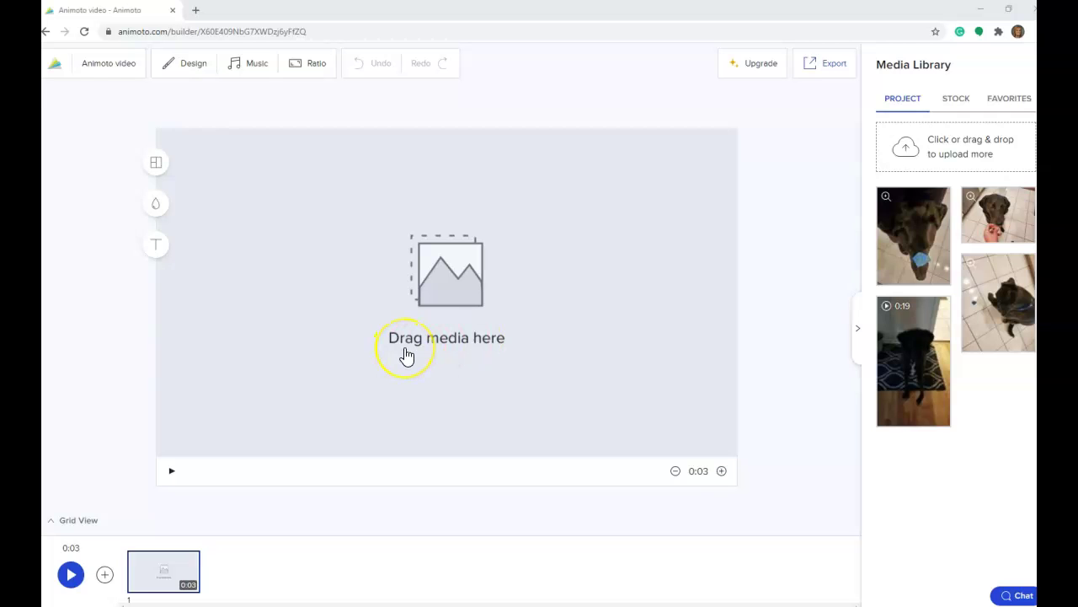
{"action": "left_click", "coordinate": [157, 166]}
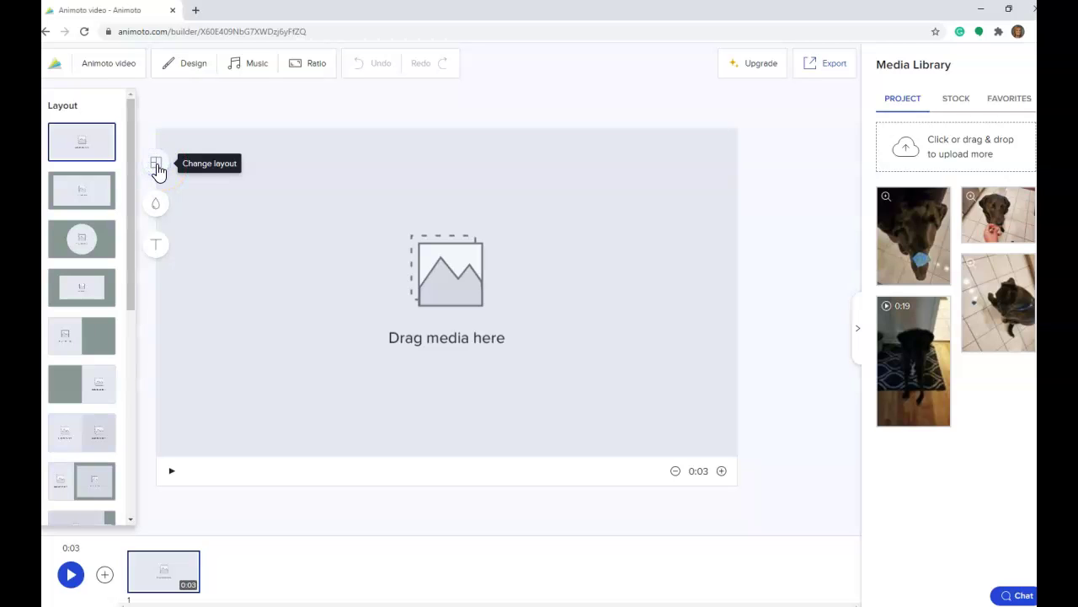
{"action": "left_click", "coordinate": [91, 191]}
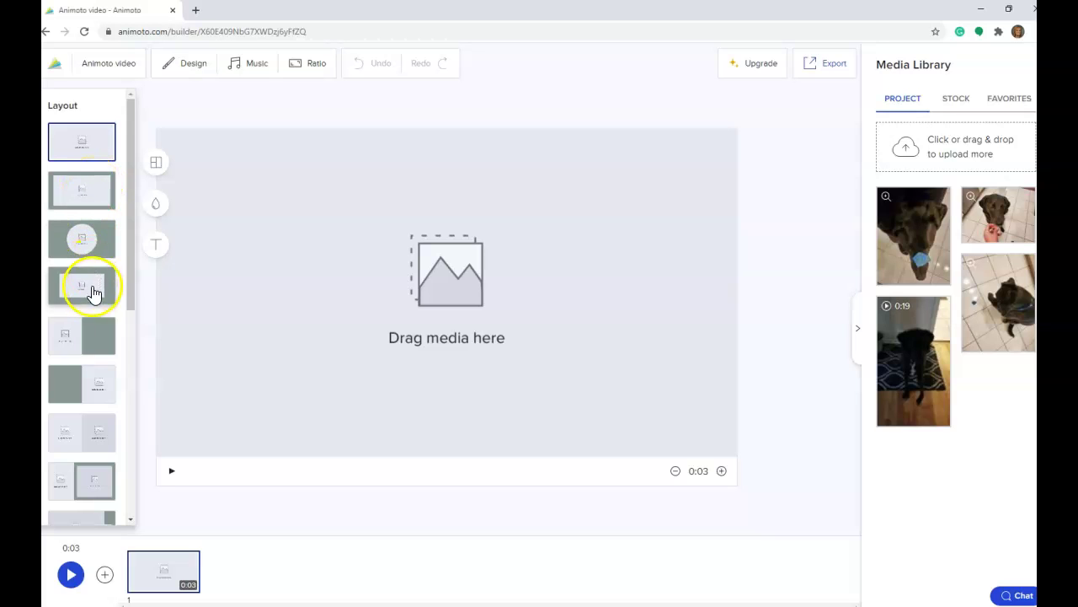
{"action": "scroll", "coordinate": [77, 434], "scroll_direction": "down", "scroll_amount": 1}
{"action": "scroll", "coordinate": [78, 434], "scroll_direction": "down", "scroll_amount": 5}
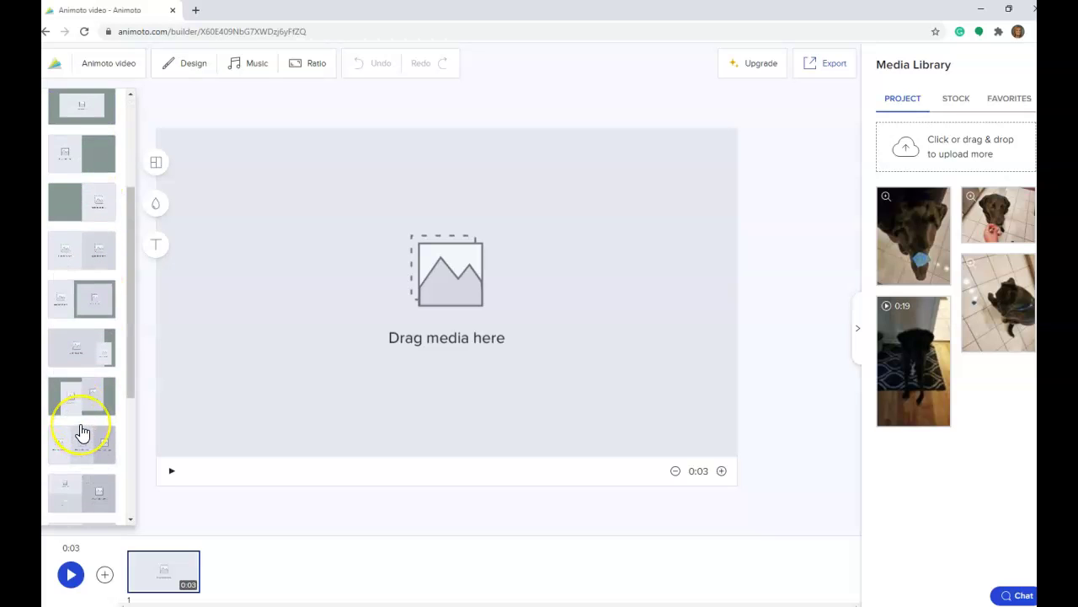
{"action": "left_click", "coordinate": [84, 504]}
{"action": "left_click", "coordinate": [83, 439]}
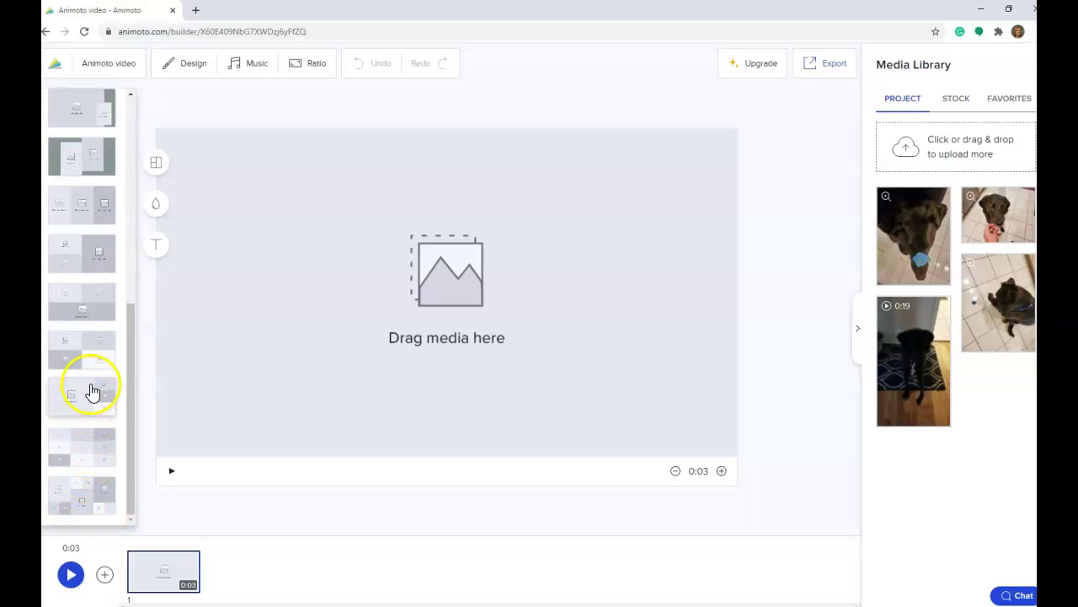
{"action": "scroll", "coordinate": [80, 388], "scroll_direction": "up", "scroll_amount": 5}
{"action": "scroll", "coordinate": [74, 291], "scroll_direction": "up", "scroll_amount": 3}
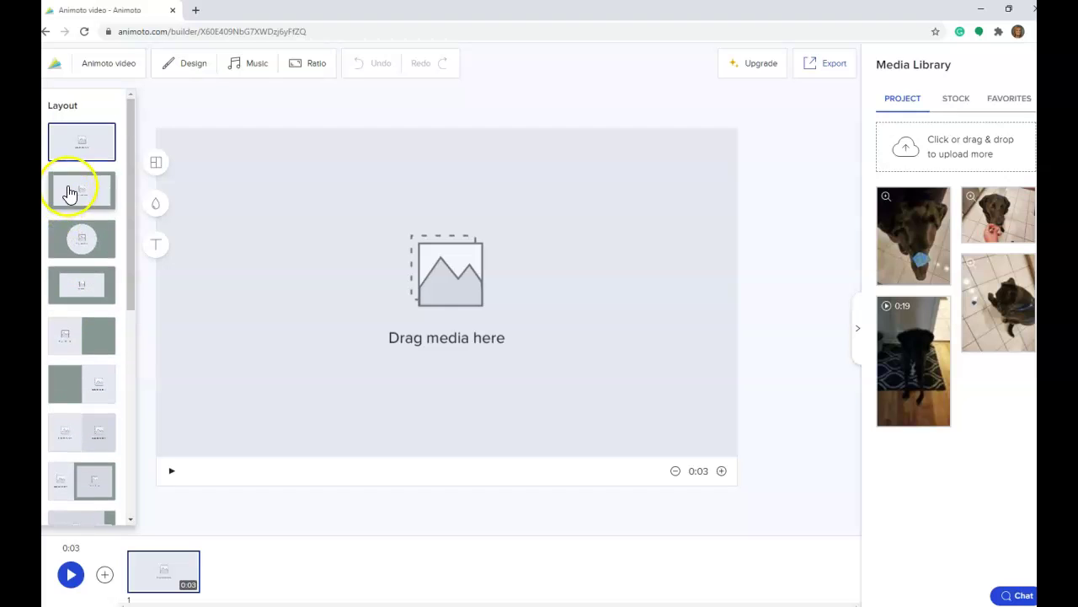
{"action": "left_click", "coordinate": [155, 166]}
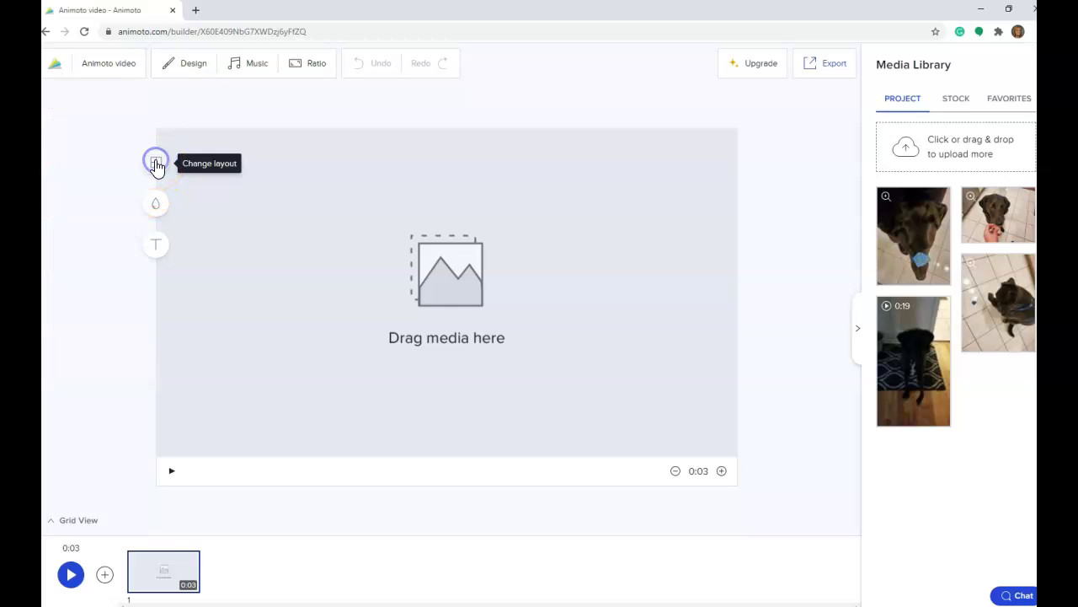
Step: Add a Title & Subtitle text block after the empty media block
{"action": "left_click", "coordinate": [105, 576]}
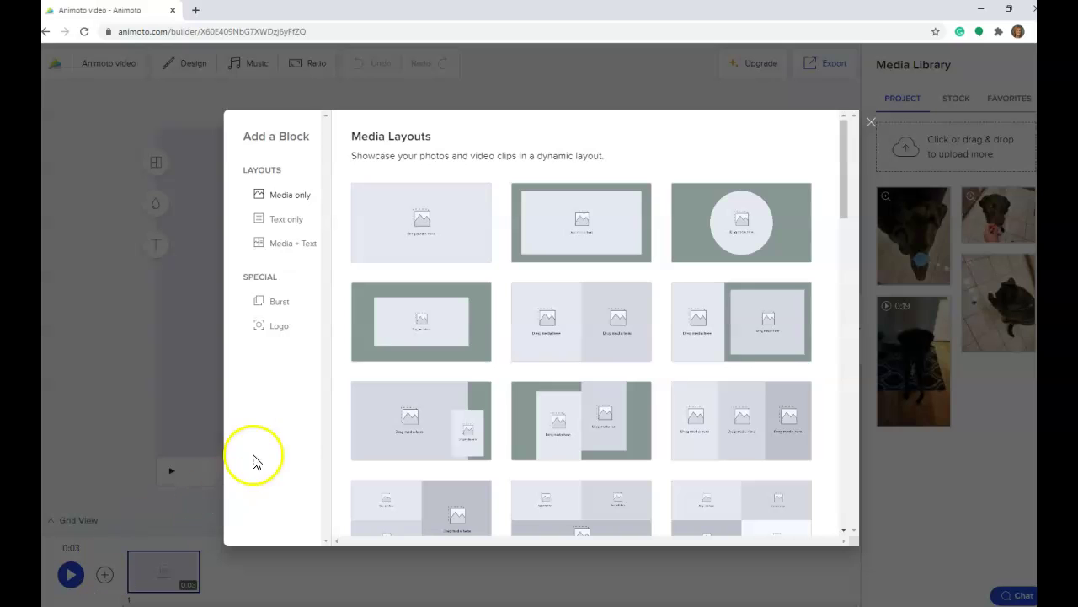
{"action": "left_click", "coordinate": [286, 222]}
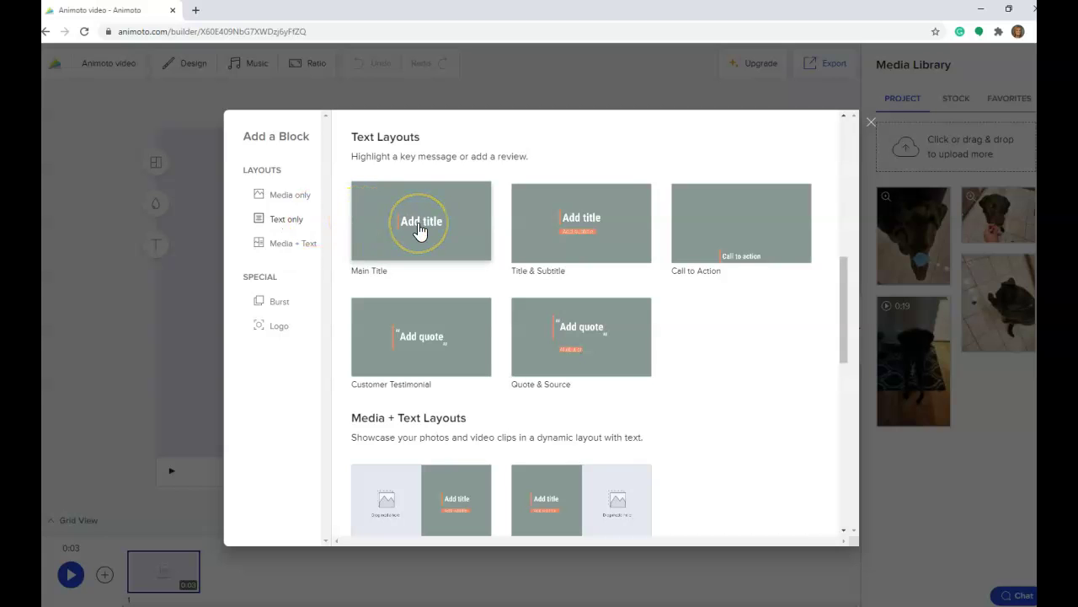
{"action": "left_click", "coordinate": [572, 228]}
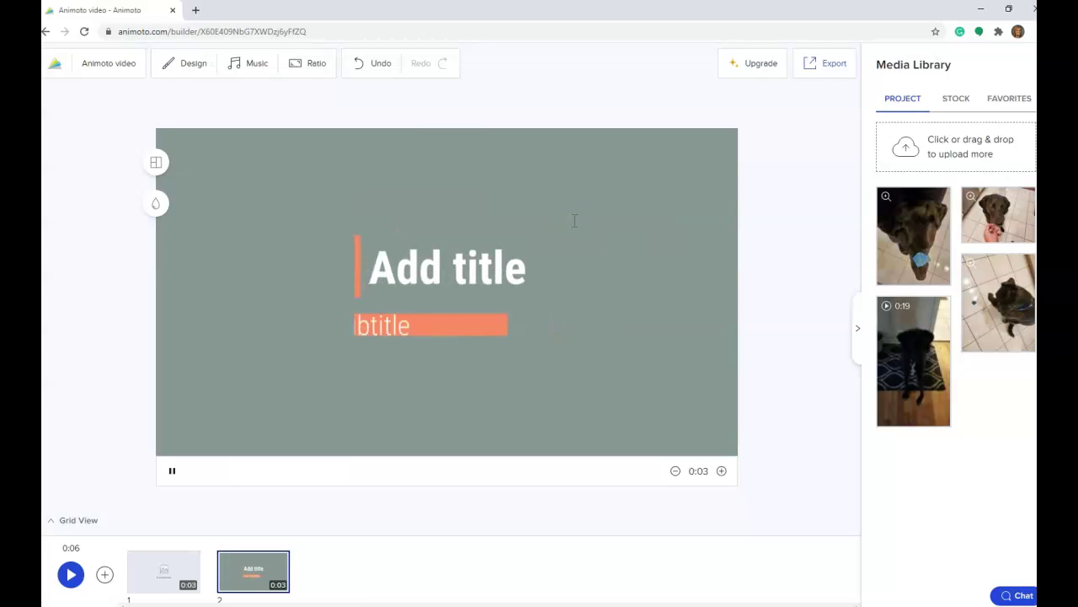
Step: Replace the placeholder title with "How to Teach Your Dog to Play Peek-a-Boo"
{"action": "left_click", "coordinate": [380, 268]}
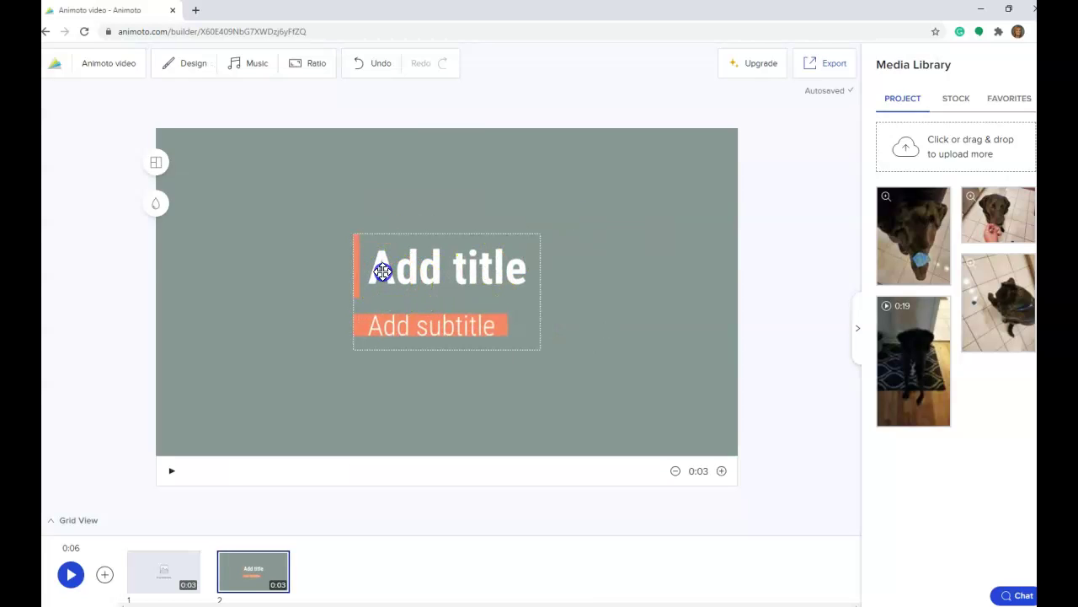
{"action": "left_click", "coordinate": [380, 269]}
{"action": "left_click_drag", "start_coordinate": [385, 268], "coordinate": [535, 267]}
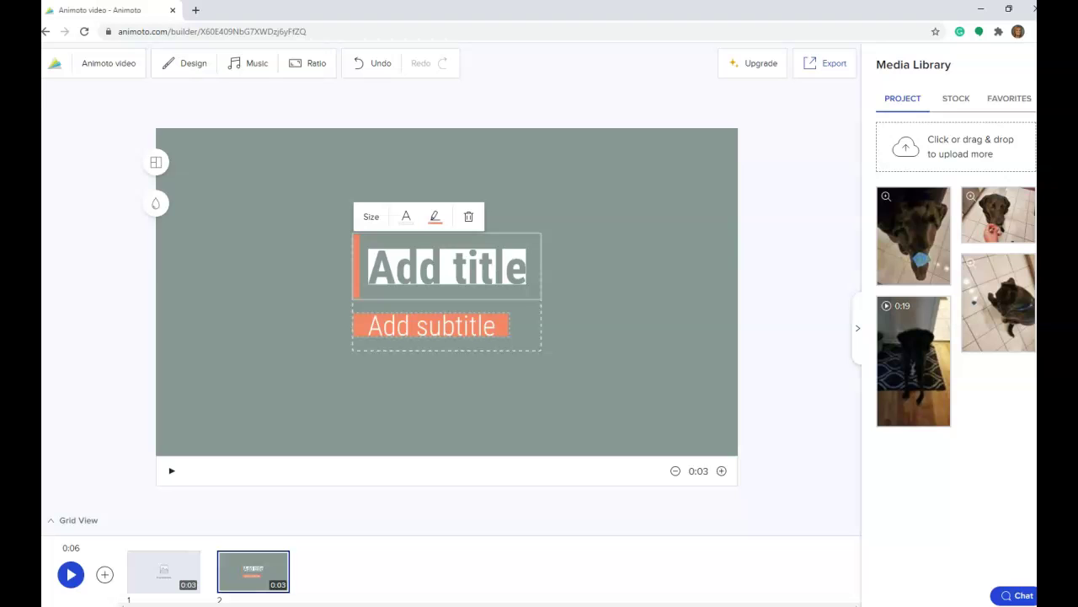
{"action": "type", "text": "How to Teach Your Dog to Play Peek-a-Boo"}
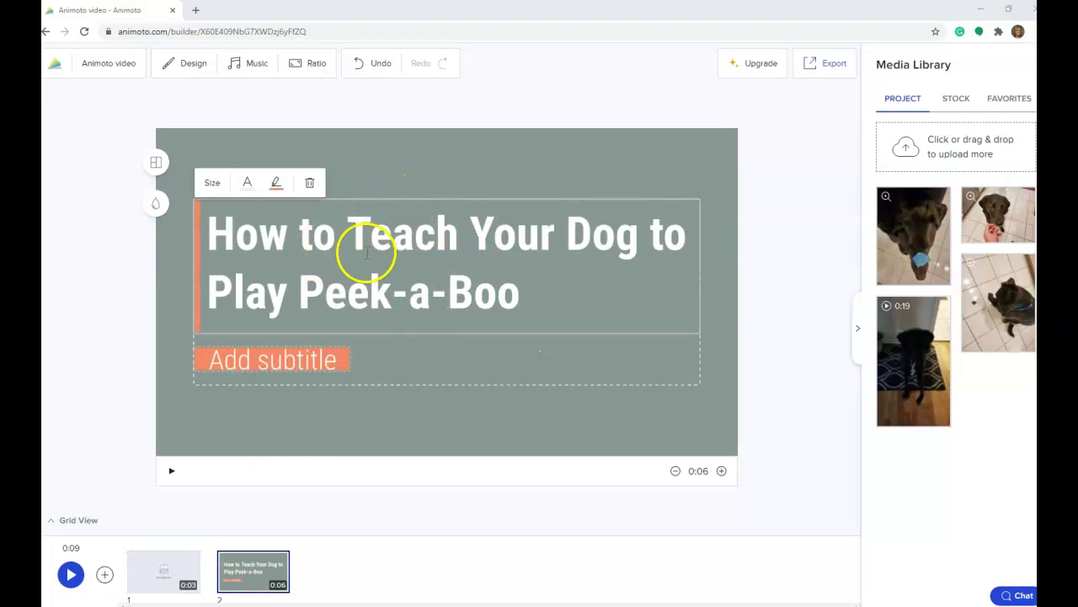
Step: Replace the placeholder subtitle with a byline starting with "By" and the author's title and full name
{"action": "left_click_drag", "start_coordinate": [212, 361], "coordinate": [344, 360]}
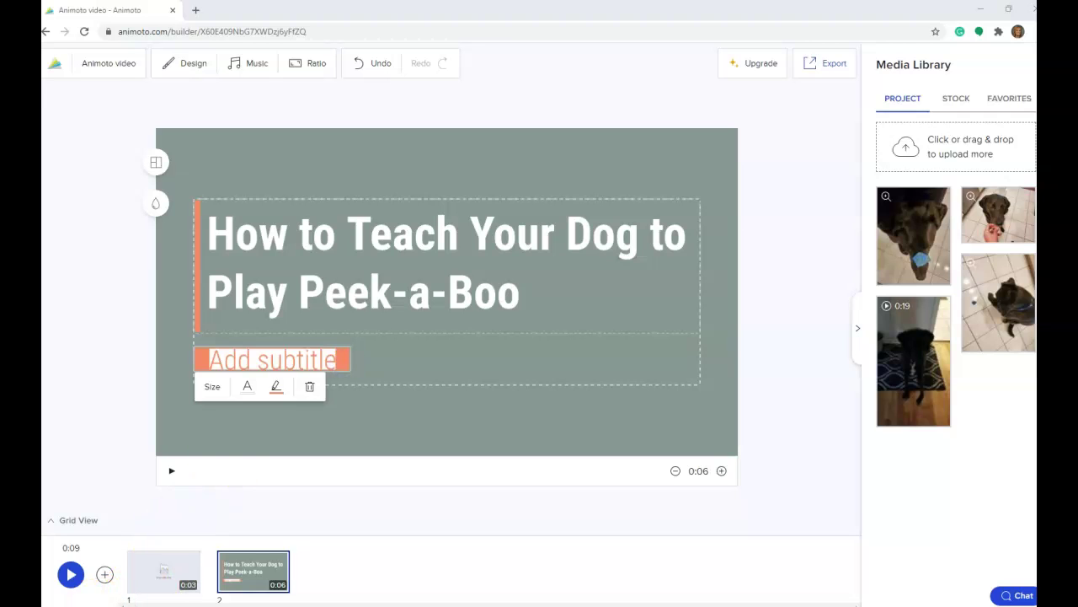
{"action": "type", "text": "By Dr. Shirley J. Caruso"}
{"action": "left_click", "coordinate": [236, 231]}
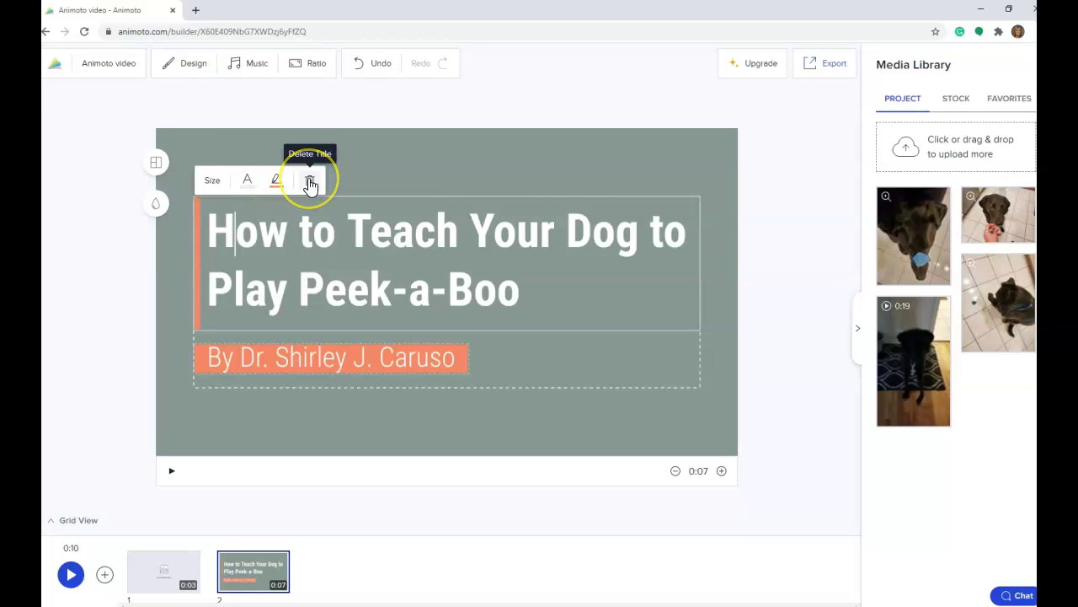
{"action": "left_click", "coordinate": [204, 355]}
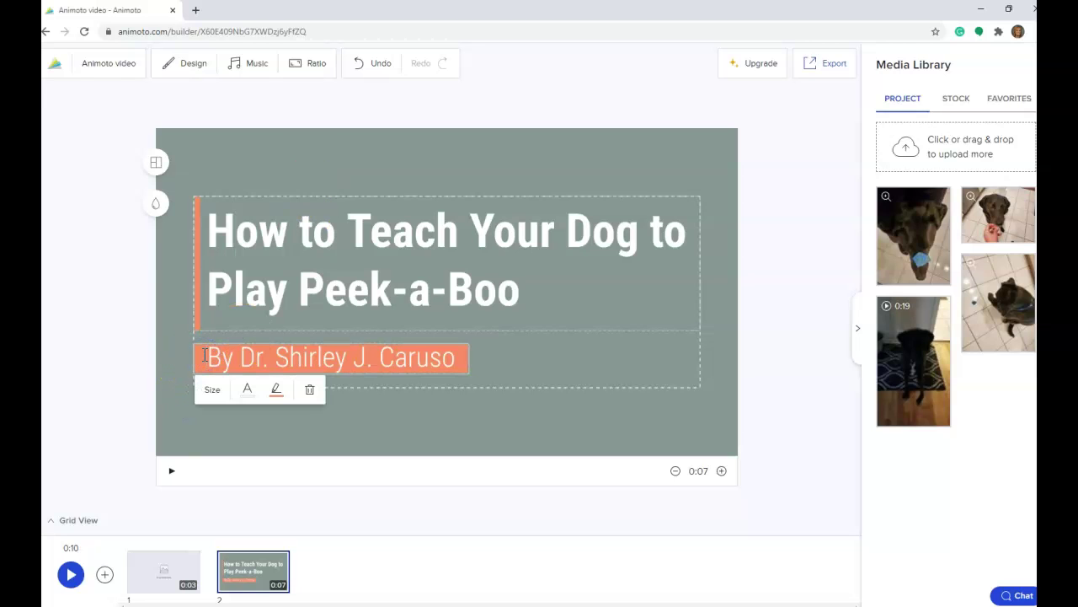
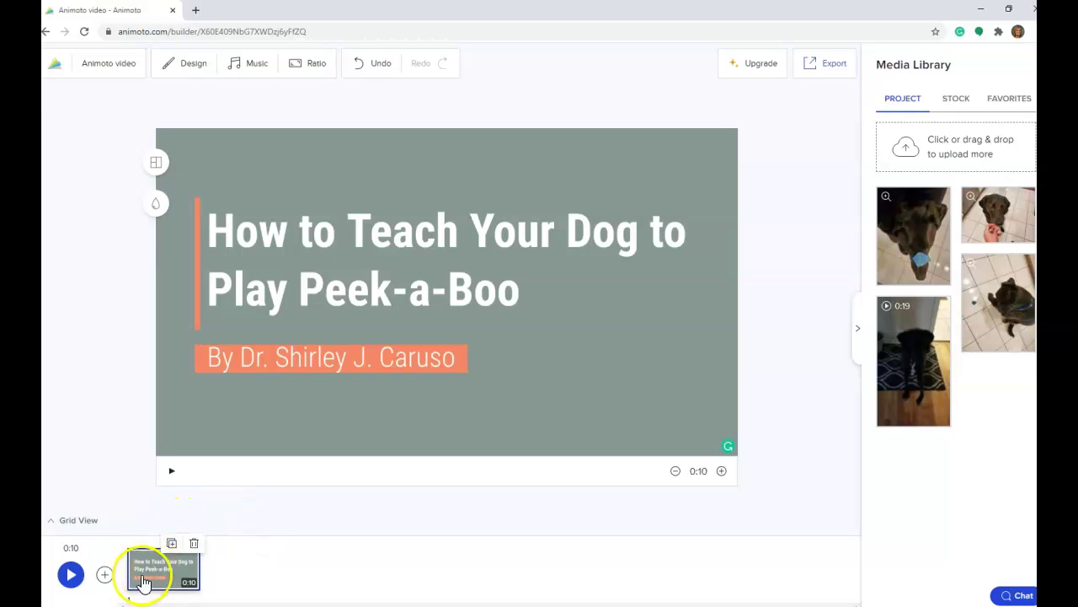
Step: Add a Media + Text block with the media area on the left and the text on the right after the title block
{"action": "left_click", "coordinate": [105, 576]}
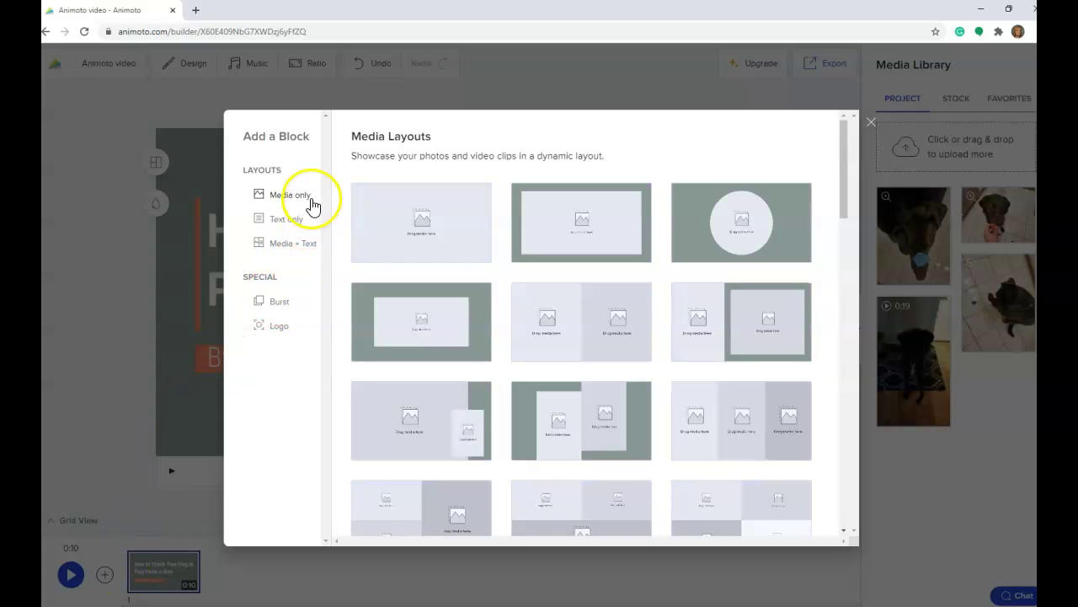
{"action": "left_click", "coordinate": [287, 244]}
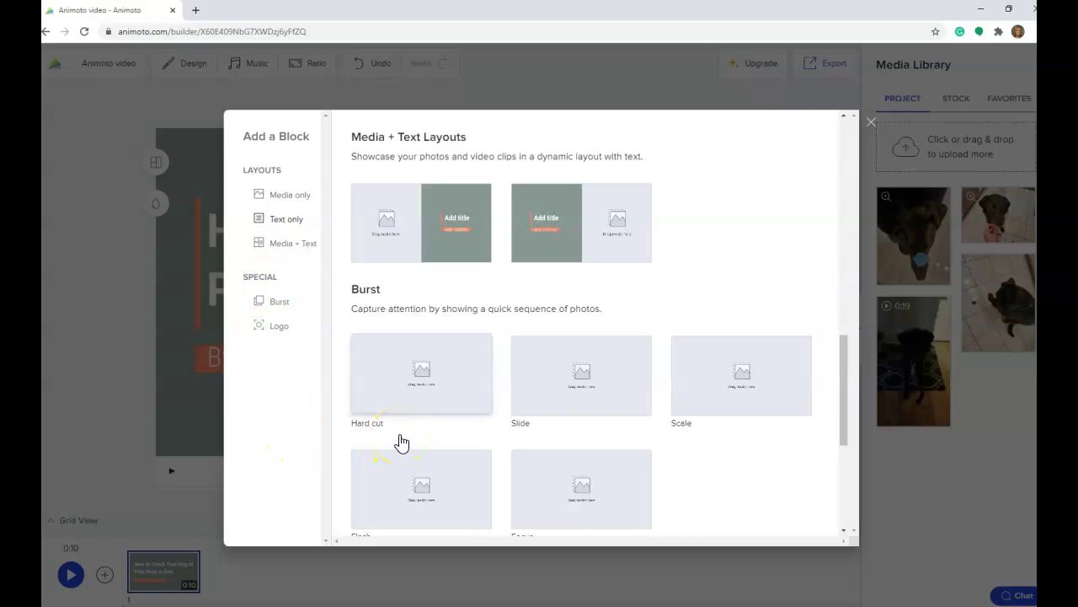
{"action": "scroll", "coordinate": [401, 442], "scroll_direction": "down", "scroll_amount": 4}
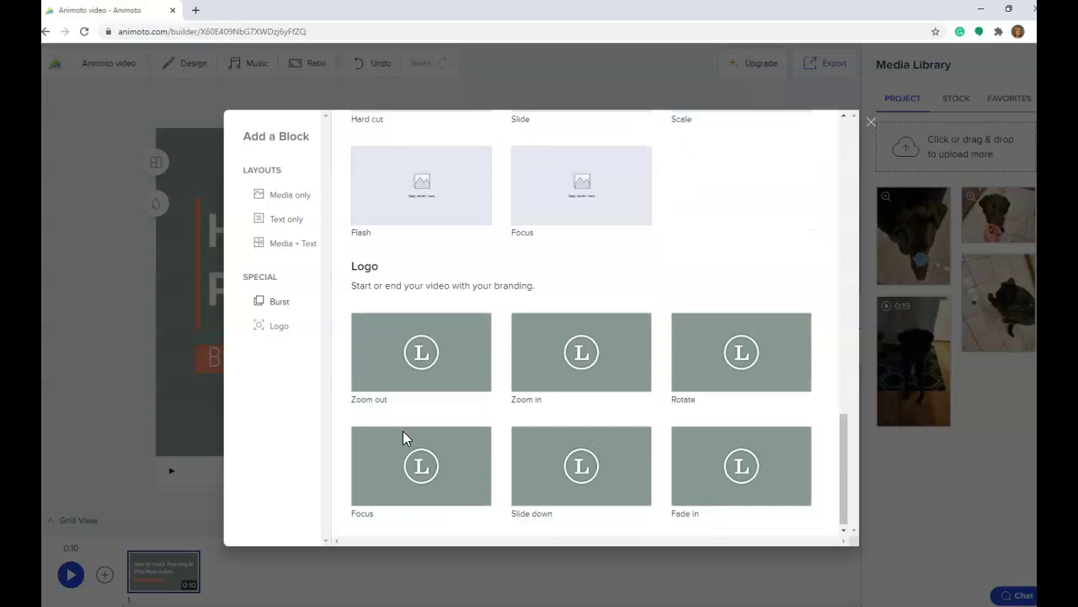
{"action": "scroll", "coordinate": [402, 431], "scroll_direction": "up", "scroll_amount": 8}
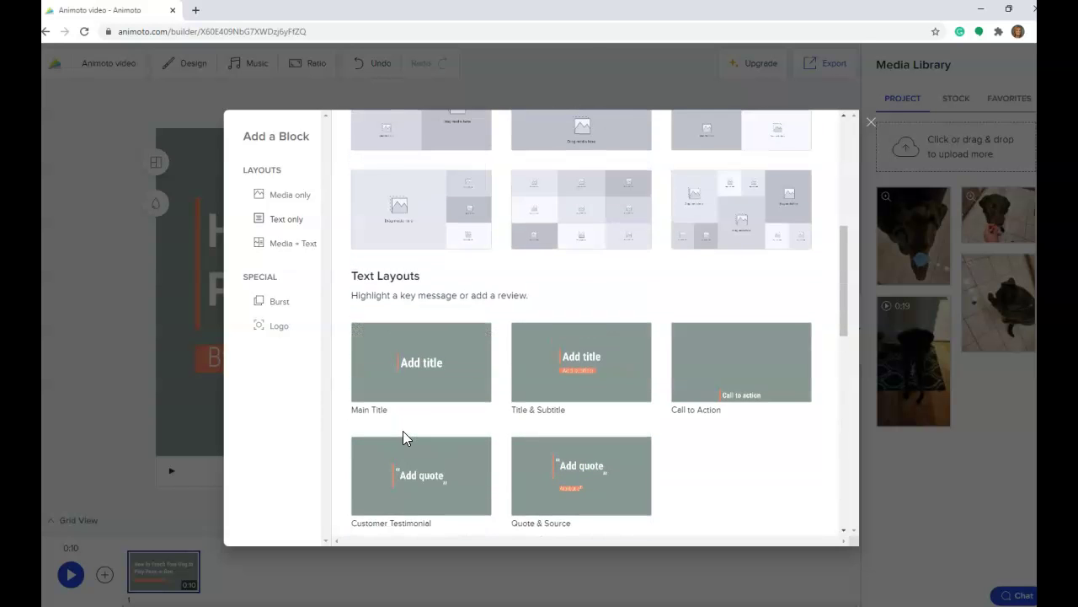
{"action": "scroll", "coordinate": [403, 431], "scroll_direction": "up", "scroll_amount": 6}
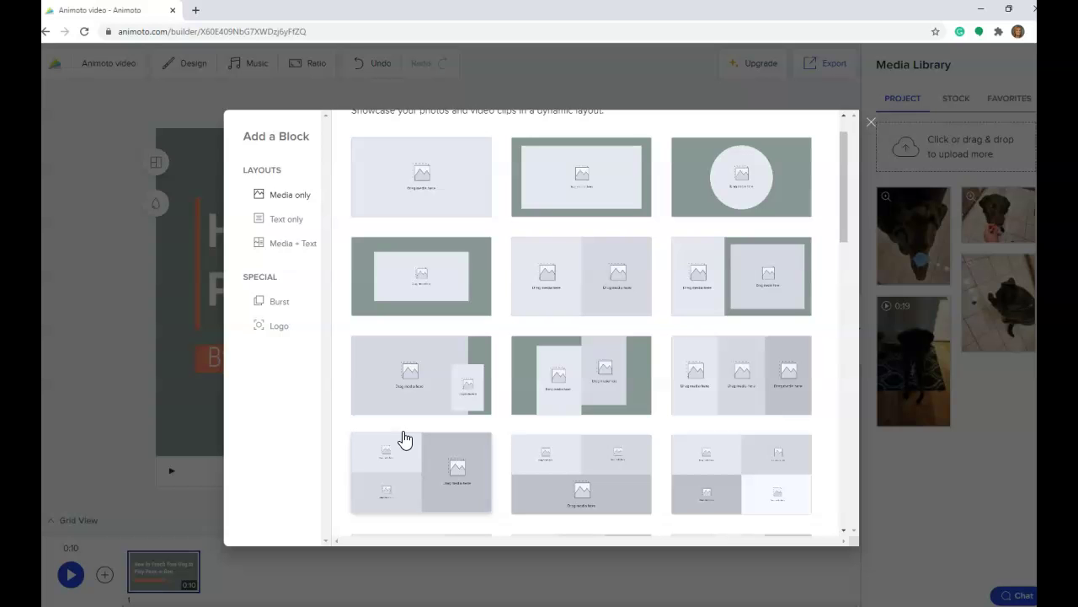
{"action": "scroll", "coordinate": [405, 438], "scroll_direction": "down", "scroll_amount": 5}
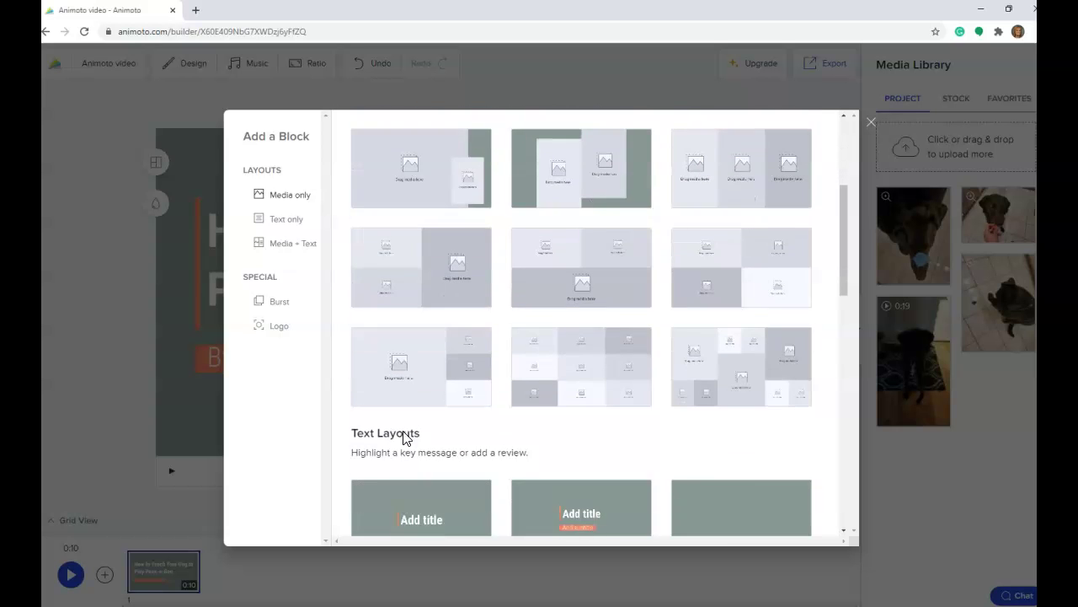
{"action": "scroll", "coordinate": [405, 438], "scroll_direction": "down", "scroll_amount": 3}
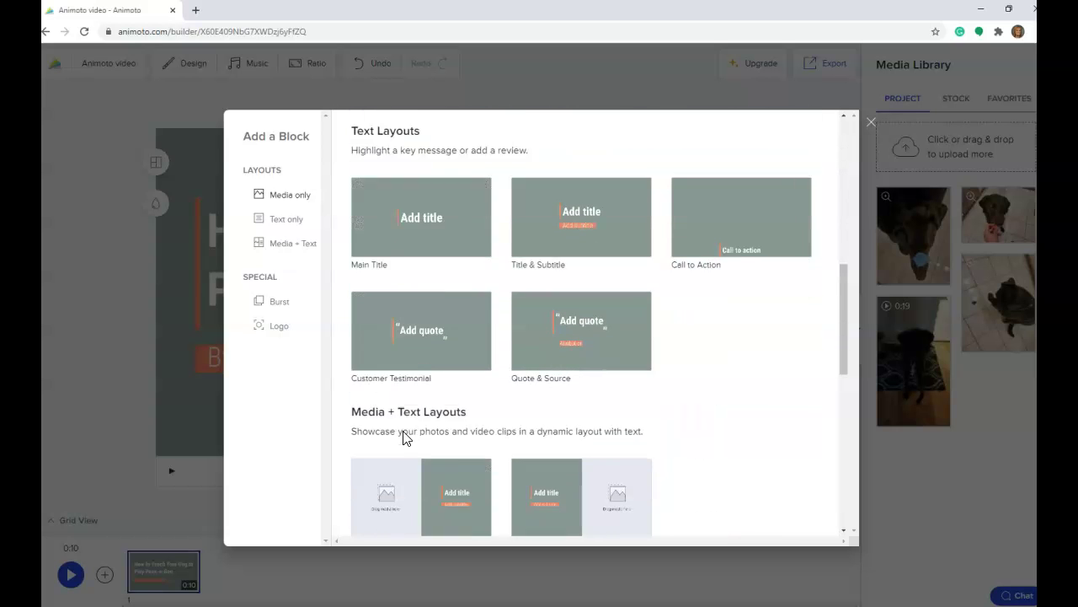
{"action": "scroll", "coordinate": [404, 438], "scroll_direction": "down", "scroll_amount": 1}
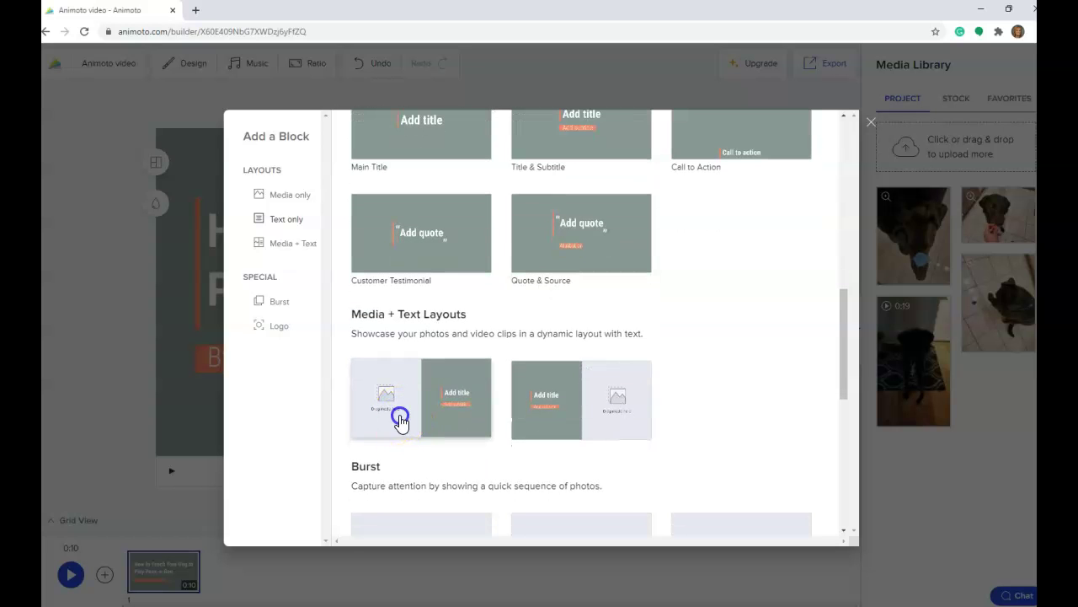
{"action": "left_click", "coordinate": [401, 414]}
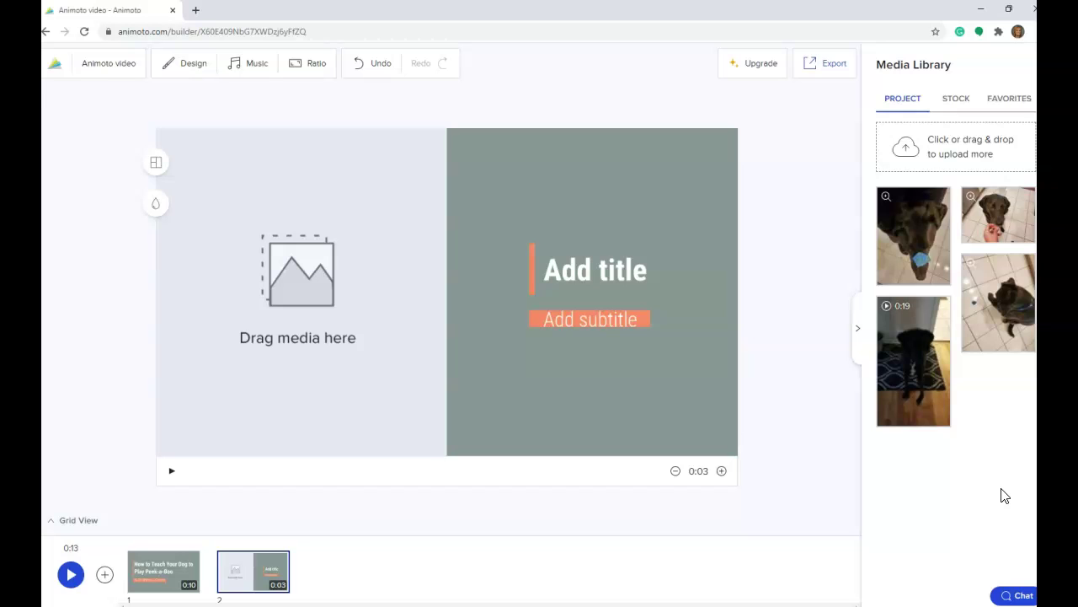
Step: Fill the media half with the close-up photo of the dog with blue tape on its nose, and delete the title placeholder
{"action": "left_click_drag", "start_coordinate": [930, 228], "coordinate": [320, 337]}
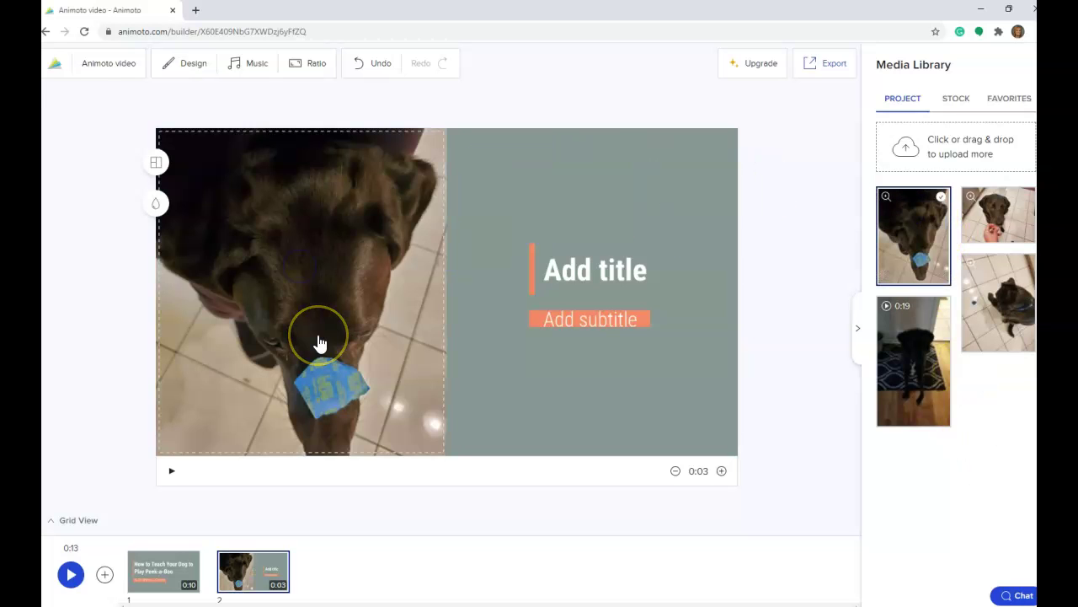
{"action": "left_click", "coordinate": [590, 270]}
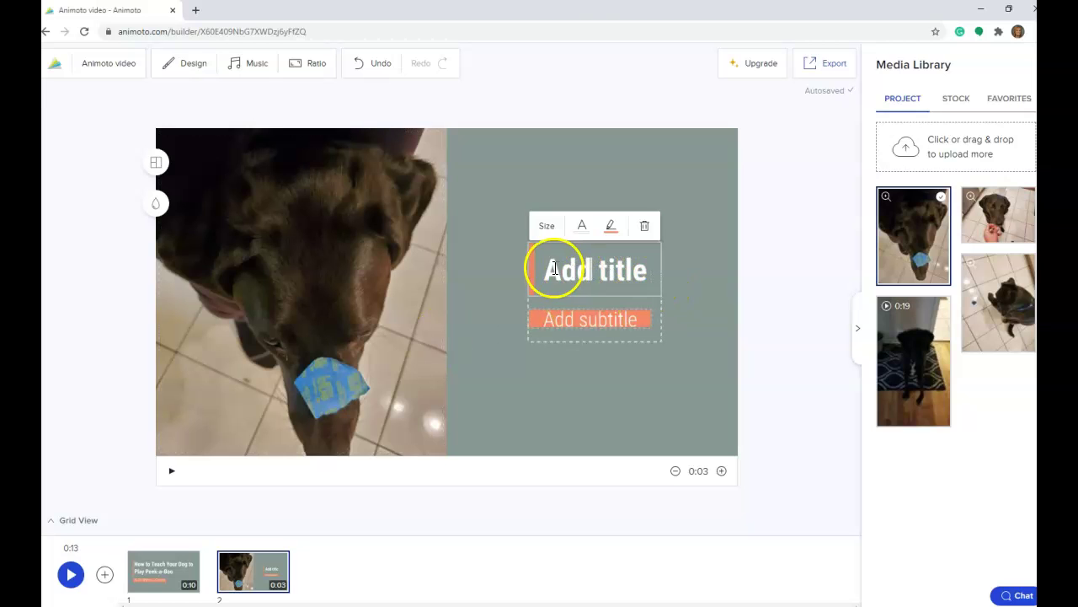
{"action": "left_click", "coordinate": [645, 227]}
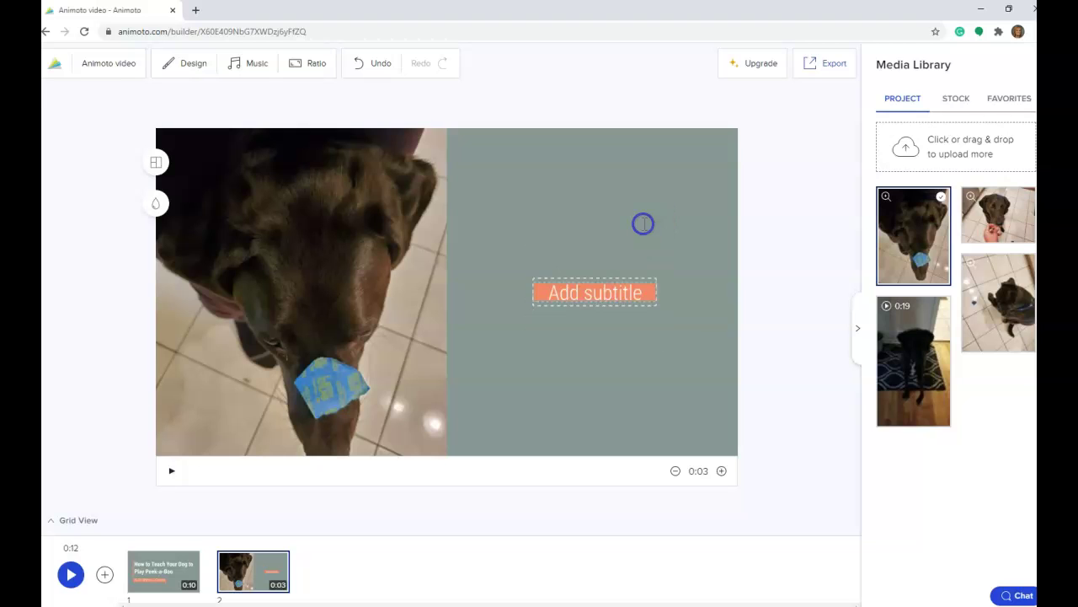
Step: Set the subtitle placeholder's accent color to white and its text color to black
{"action": "left_click", "coordinate": [556, 292]}
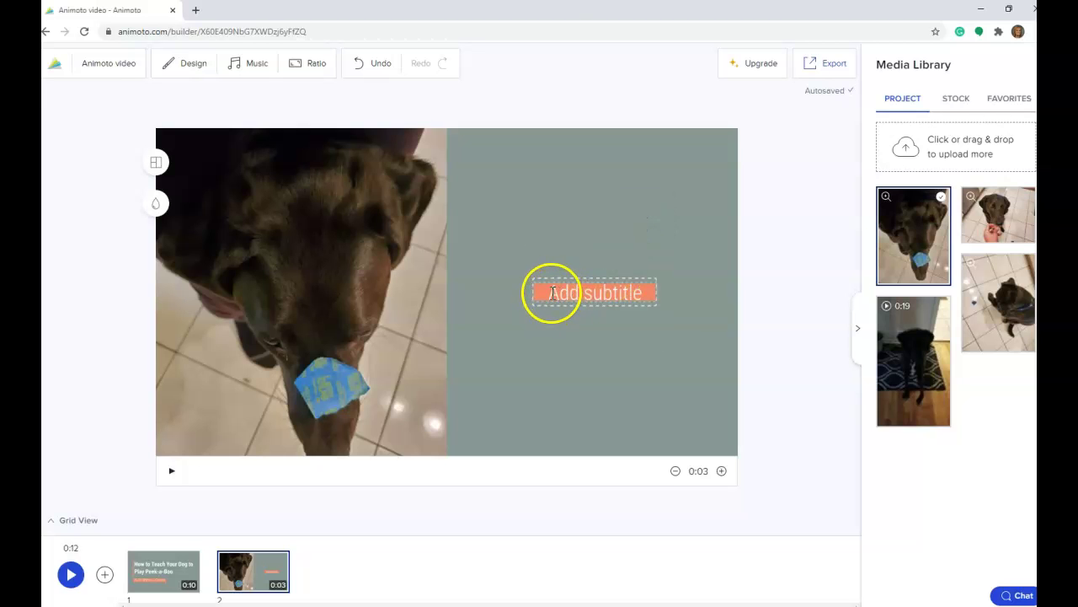
{"action": "left_click_drag", "start_coordinate": [549, 293], "coordinate": [638, 292]}
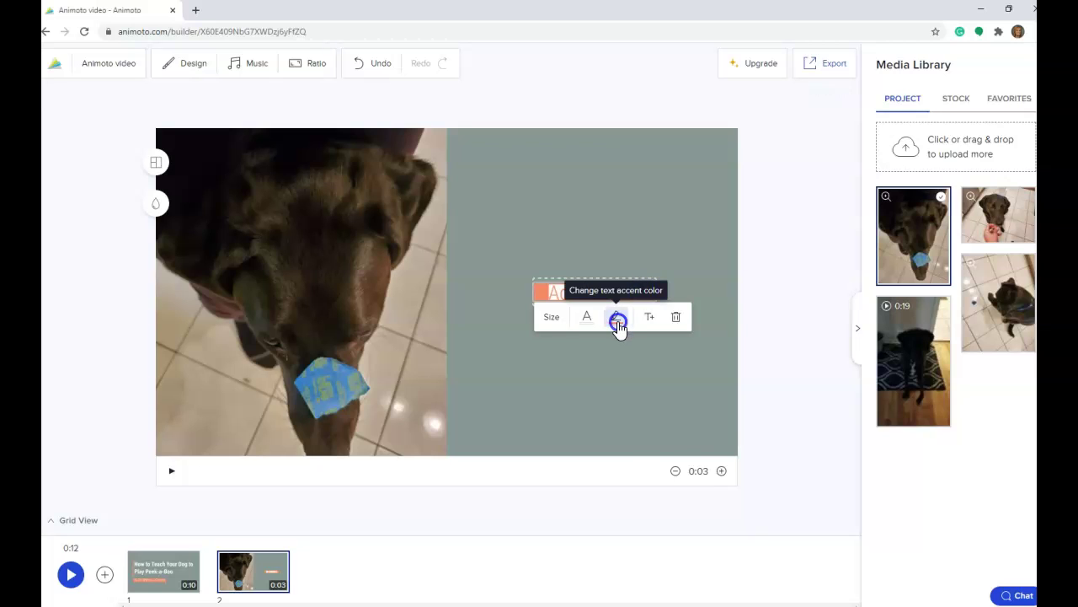
{"action": "left_click", "coordinate": [618, 323]}
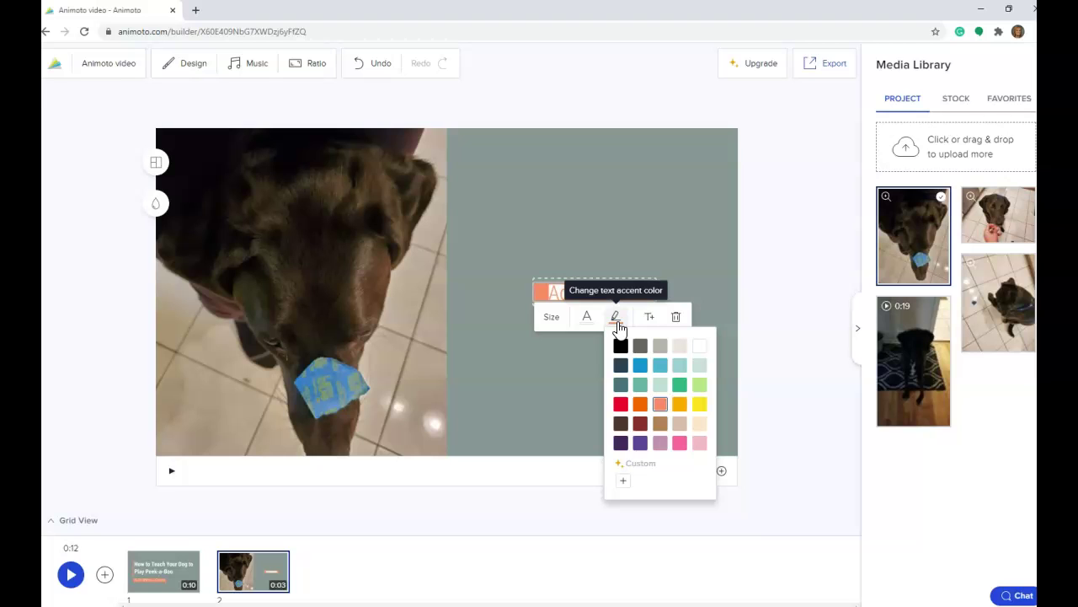
{"action": "left_click", "coordinate": [667, 346]}
{"action": "left_click", "coordinate": [701, 348]}
{"action": "left_click", "coordinate": [568, 289]}
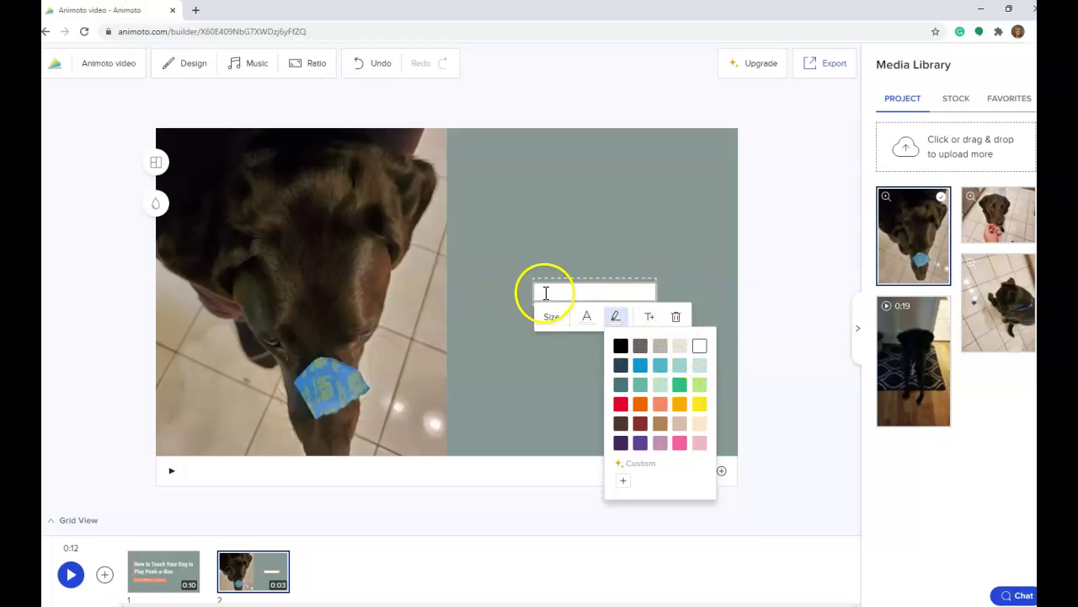
{"action": "left_click", "coordinate": [552, 294]}
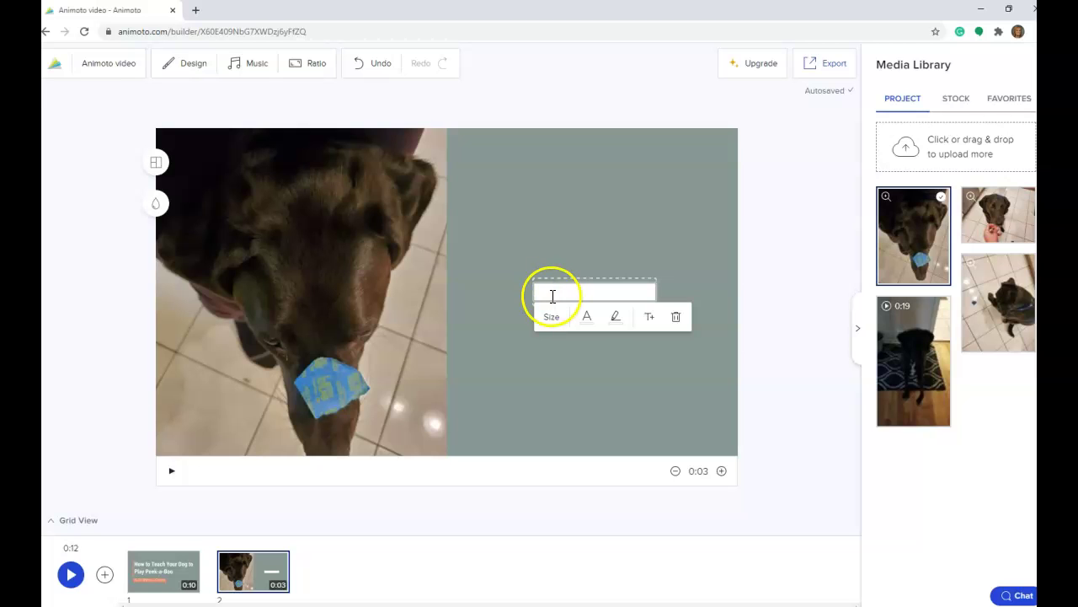
{"action": "left_click", "coordinate": [588, 316]}
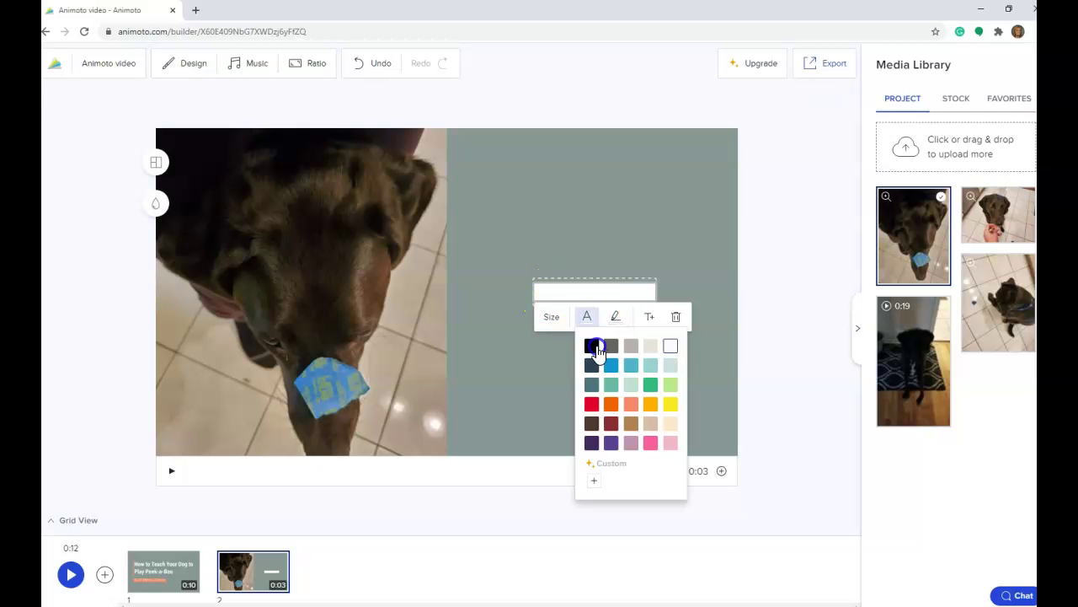
{"action": "left_click", "coordinate": [594, 347]}
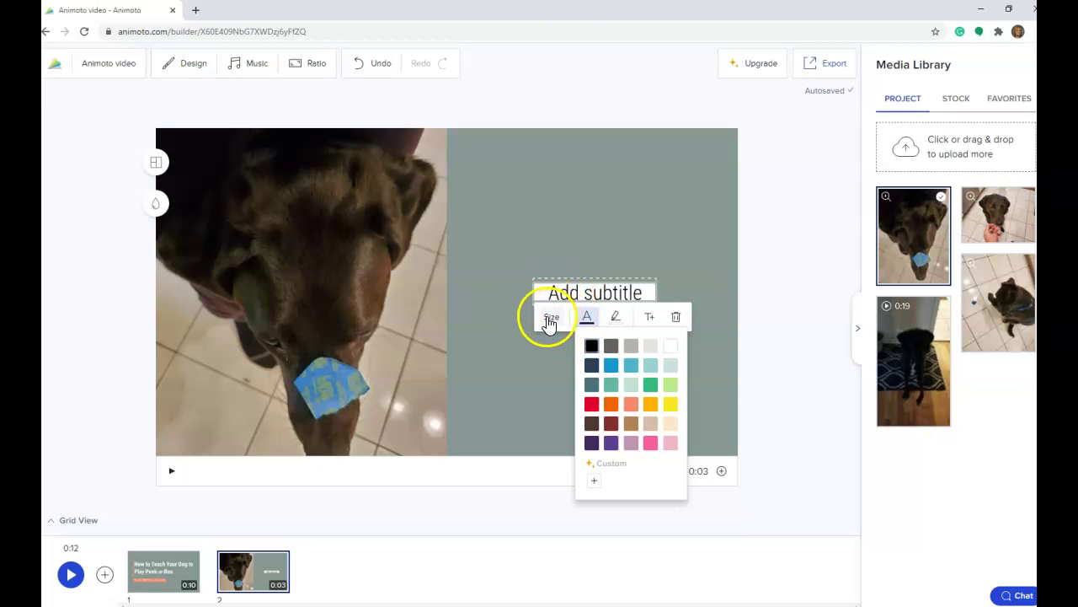
Step: Replace the placeholder subtitle with "Start by placing a piece of tape on your dog's nose." and enlarge the text to fill its half
{"action": "left_click_drag", "start_coordinate": [549, 292], "coordinate": [647, 293]}
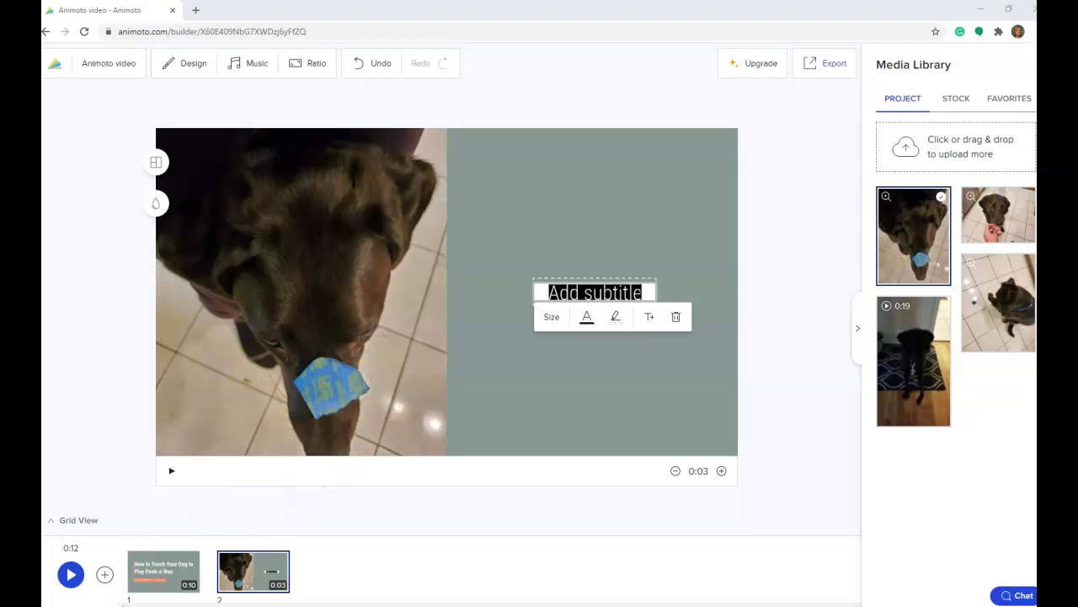
{"action": "type", "text": "Start by placing a piece of tape on your dog's nose."}
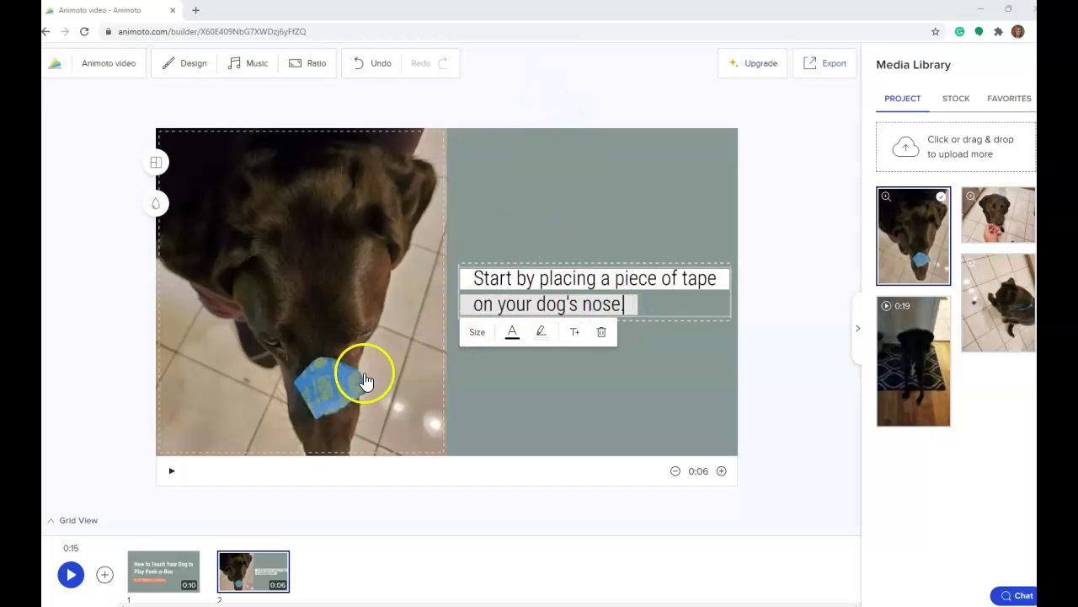
{"action": "left_click", "coordinate": [476, 331]}
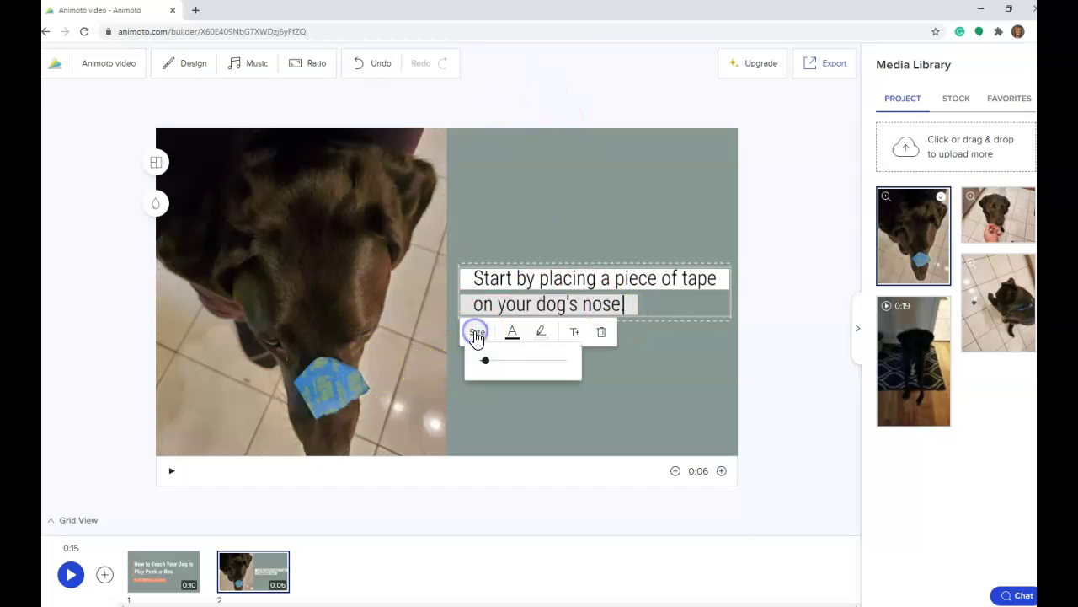
{"action": "left_click_drag", "start_coordinate": [486, 365], "coordinate": [514, 369]}
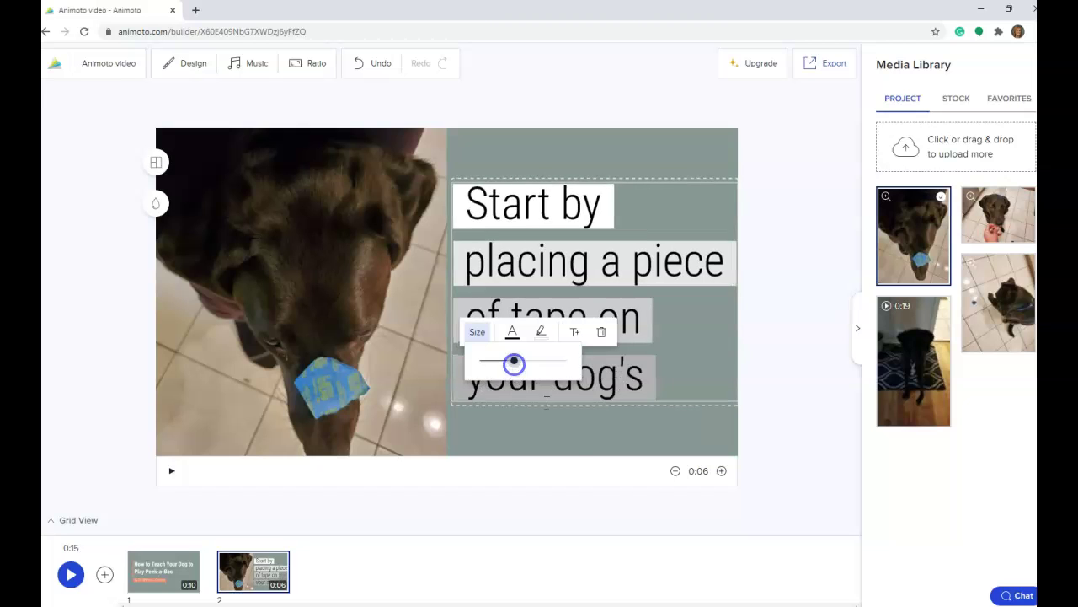
{"action": "left_click", "coordinate": [644, 433]}
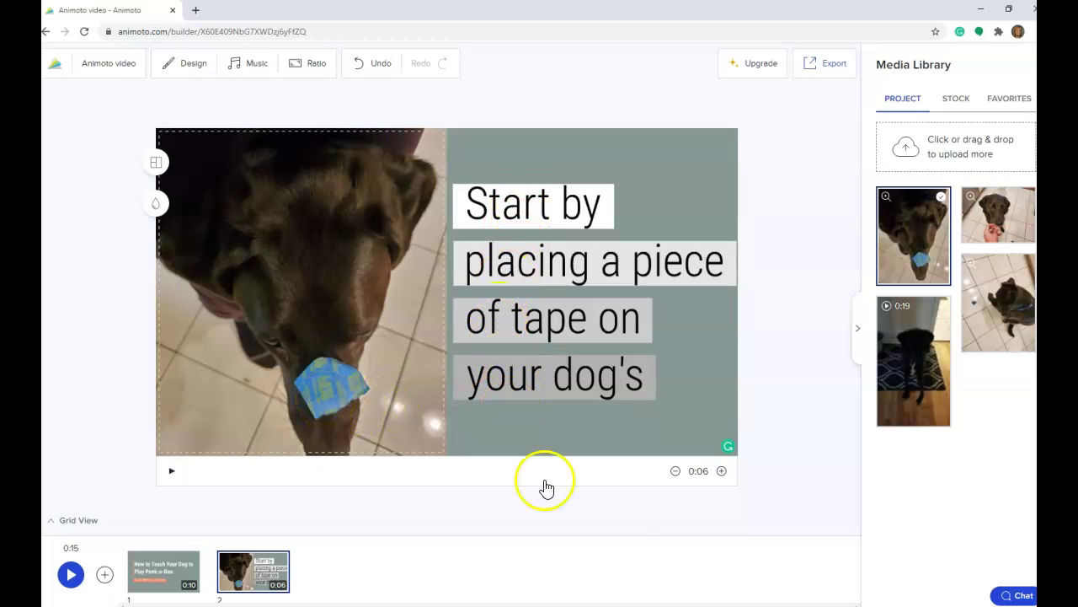
Step: Lengthen the tape instruction block's duration to 10 seconds
{"action": "left_click", "coordinate": [722, 471]}
{"action": "left_click", "coordinate": [721, 471]}
{"action": "left_click", "coordinate": [721, 471]}
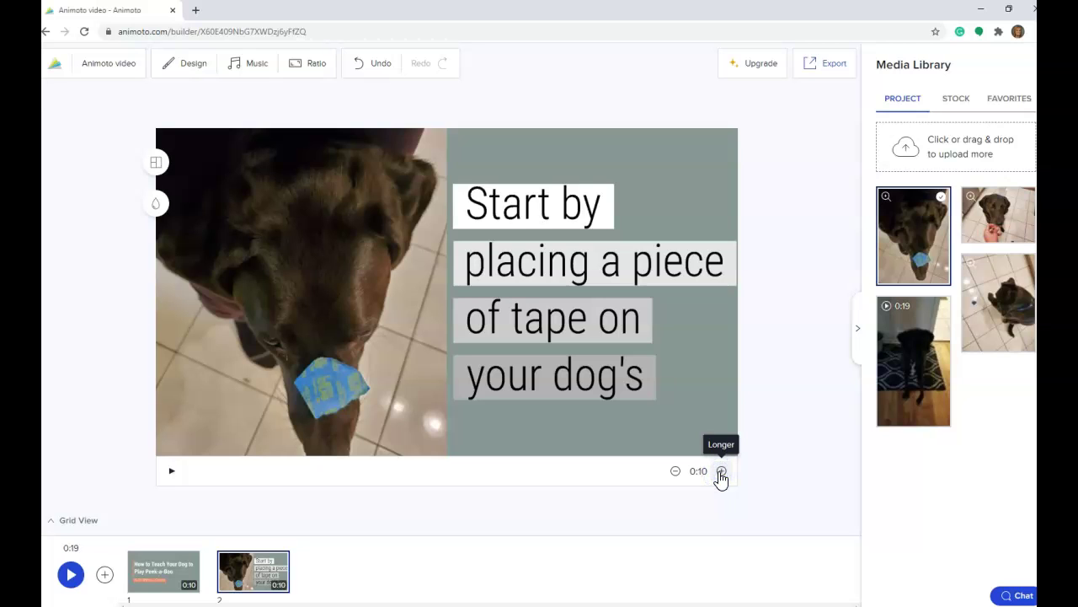
{"action": "left_click", "coordinate": [723, 471]}
{"action": "left_click", "coordinate": [677, 472]}
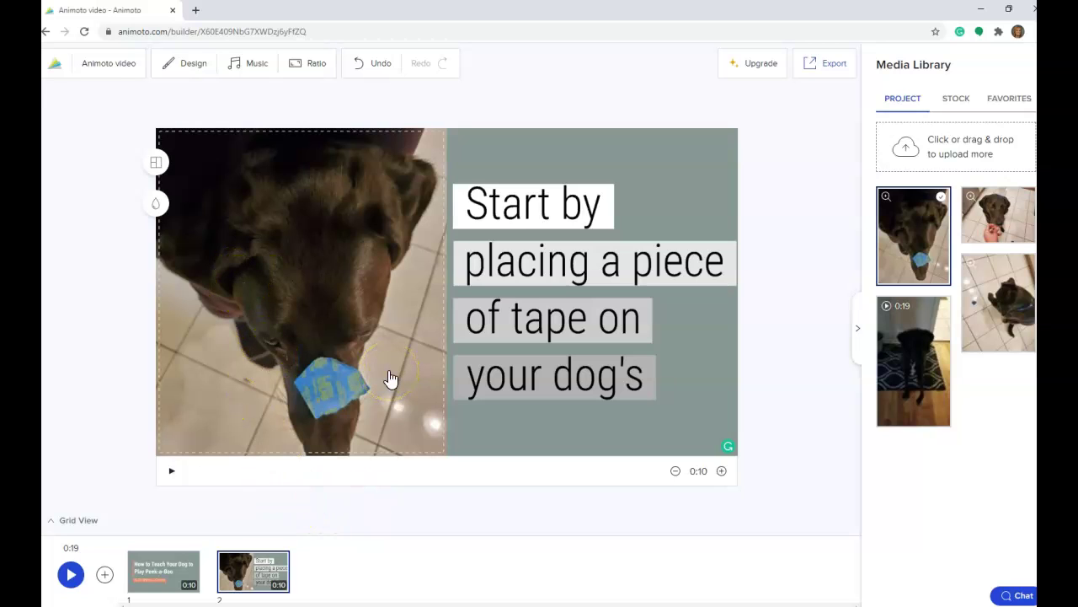
Step: Add a Media + Text block with the media on the right, and fill it with the photo of the dog beside the fallen tape
{"action": "left_click", "coordinate": [105, 577]}
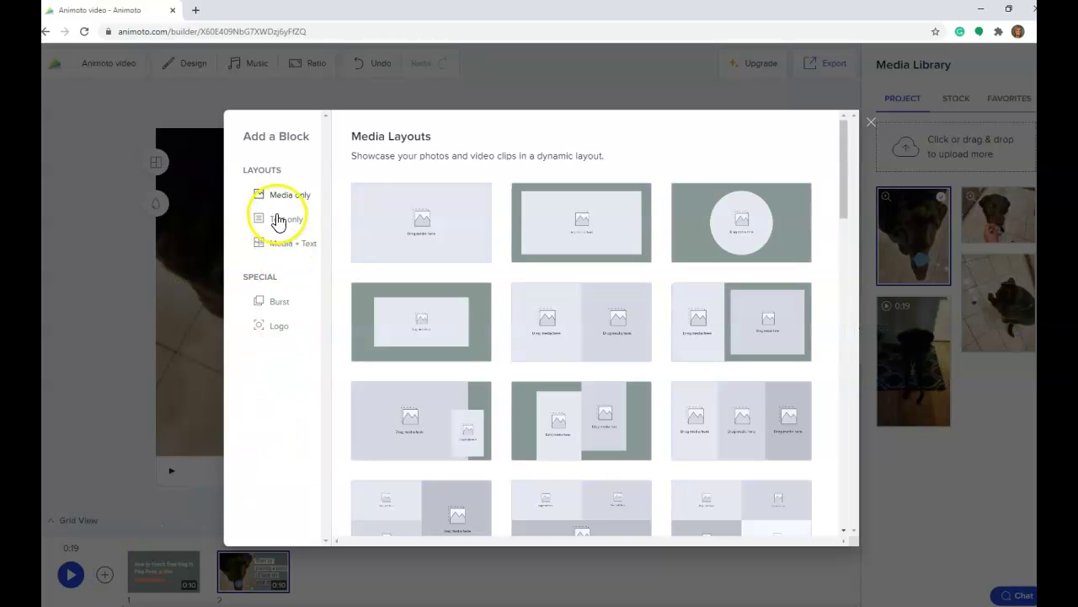
{"action": "left_click", "coordinate": [279, 244]}
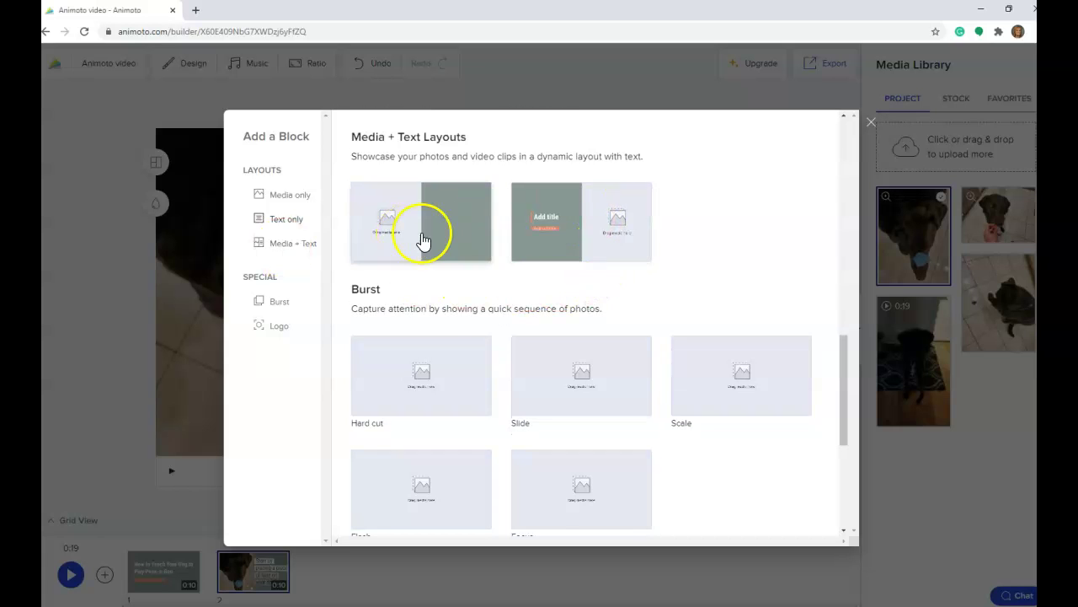
{"action": "left_click", "coordinate": [601, 246]}
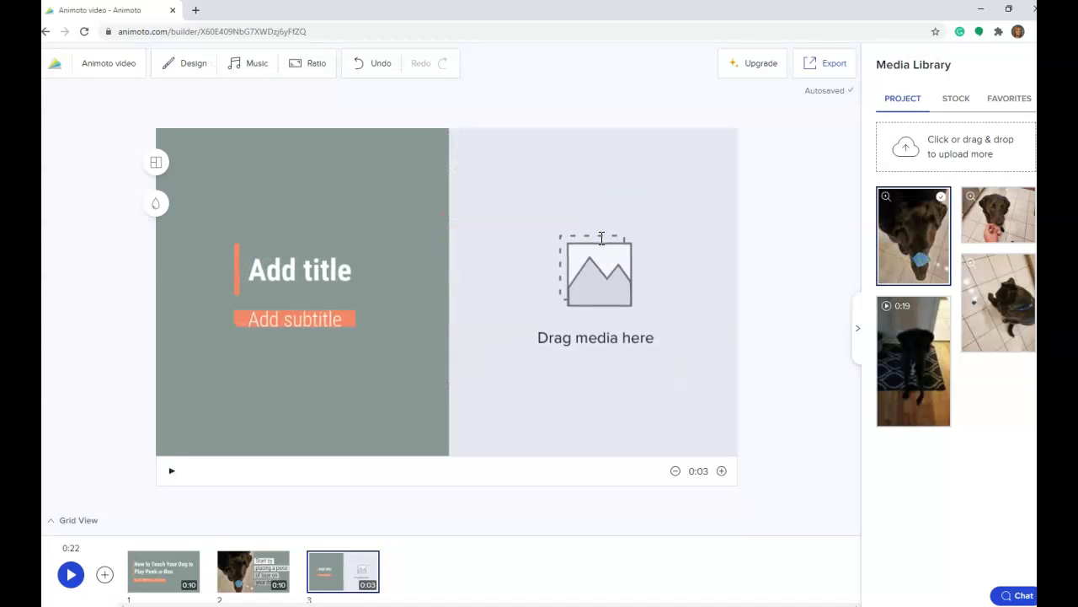
{"action": "left_click", "coordinate": [1010, 312]}
{"action": "left_click_drag", "start_coordinate": [1011, 312], "coordinate": [610, 297]}
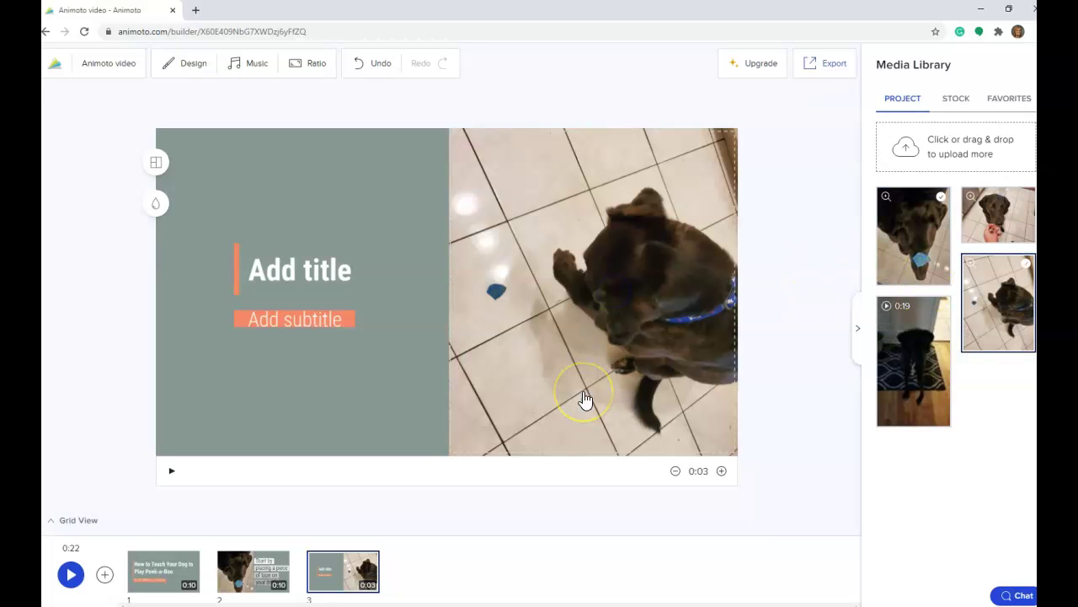
Step: Delete the title placeholder from the third block
{"action": "left_click", "coordinate": [289, 261]}
{"action": "left_click", "coordinate": [293, 272]}
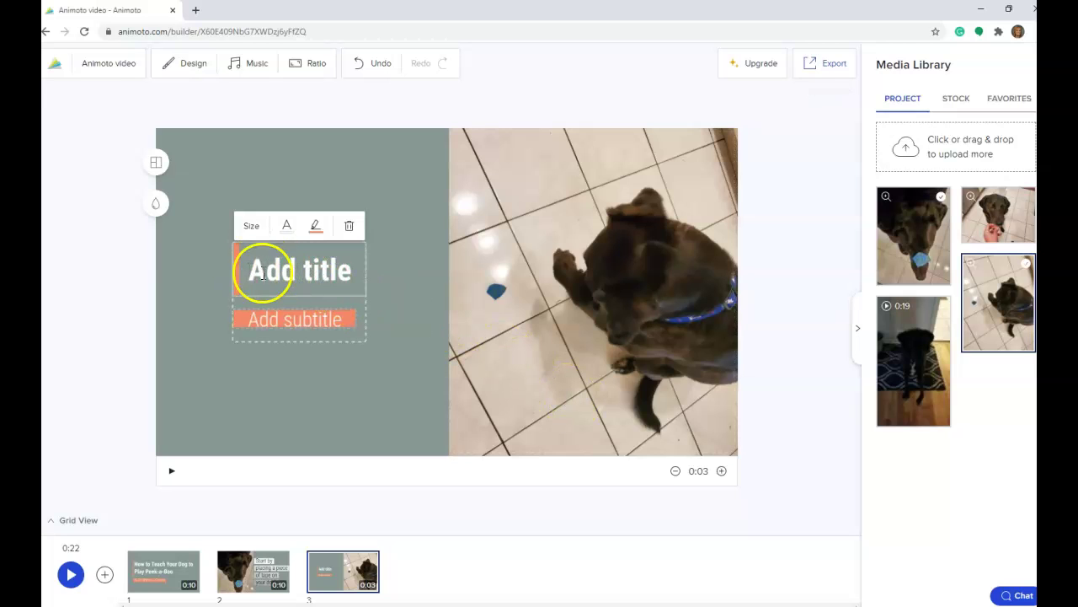
{"action": "left_click", "coordinate": [350, 226]}
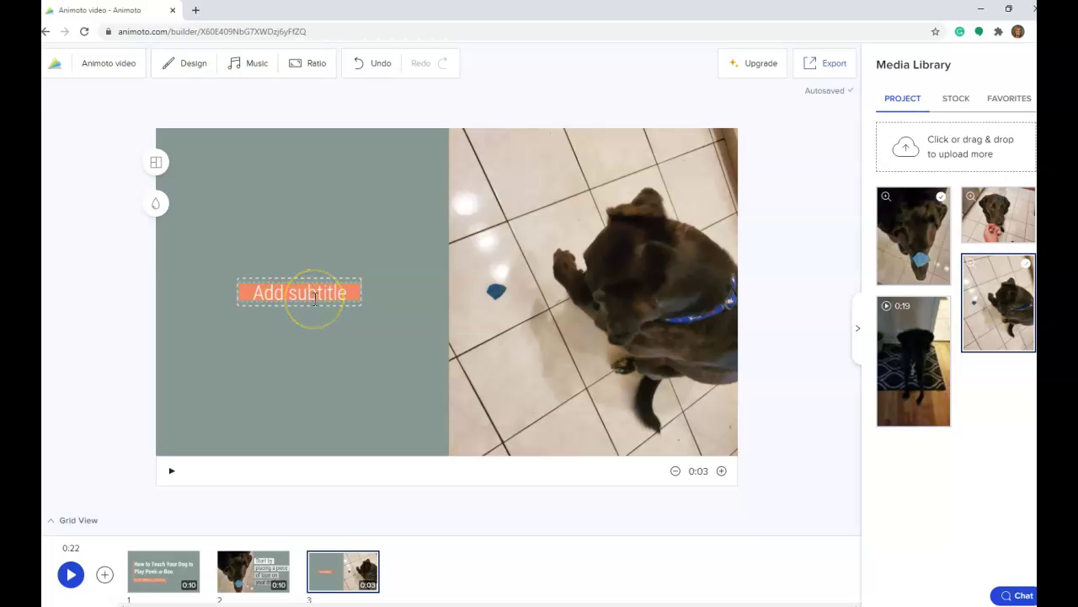
Step: Give the third block's subtitle placeholder a white accent color and black text
{"action": "left_click", "coordinate": [264, 293]}
{"action": "left_click_drag", "start_coordinate": [257, 292], "coordinate": [349, 292]}
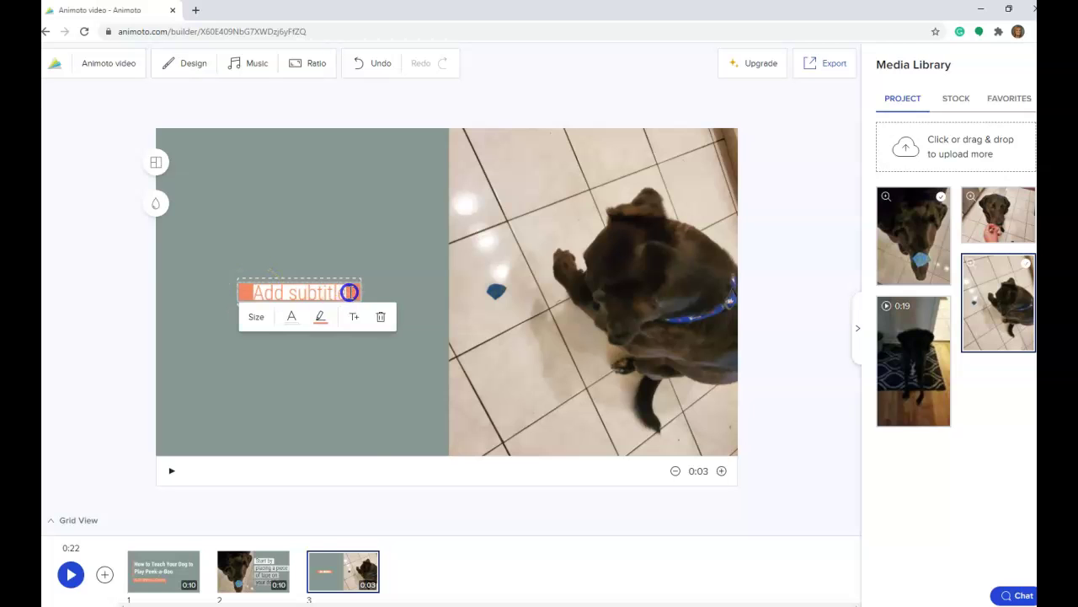
{"action": "left_click", "coordinate": [320, 316]}
{"action": "left_click", "coordinate": [404, 350]}
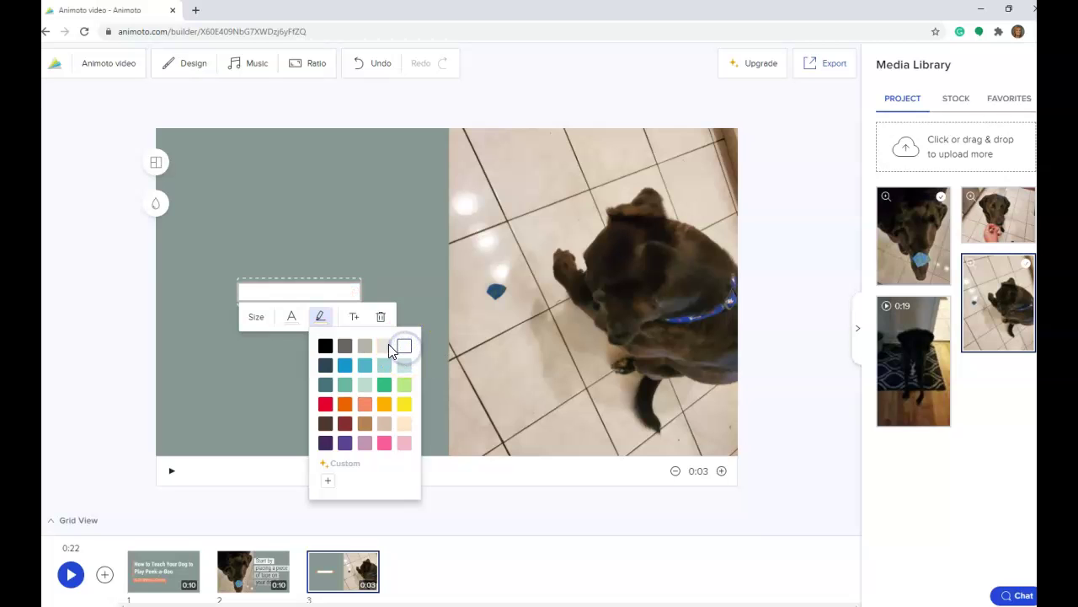
{"action": "left_click", "coordinate": [292, 317]}
{"action": "left_click", "coordinate": [297, 348]}
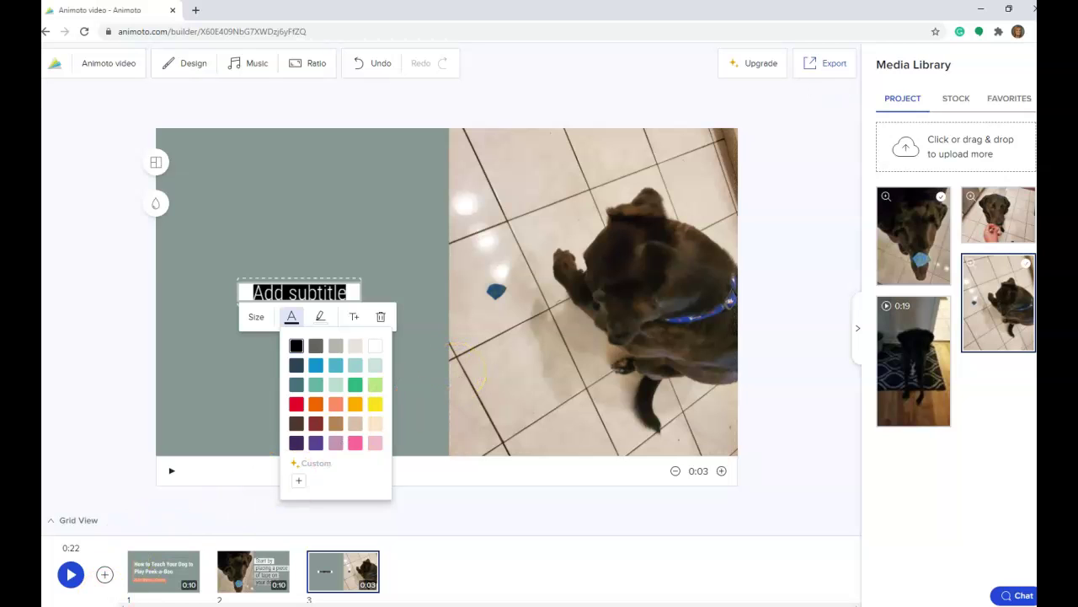
Step: Enter the subtitle "Your dog will react by bringing its paw to its nose to remove the tape. This is the behavior you want your dog to display."
{"action": "type", "text": "Your dog will react by bringing its paw to its nose to remove the tape. This is the behavior you want your dog to display."}
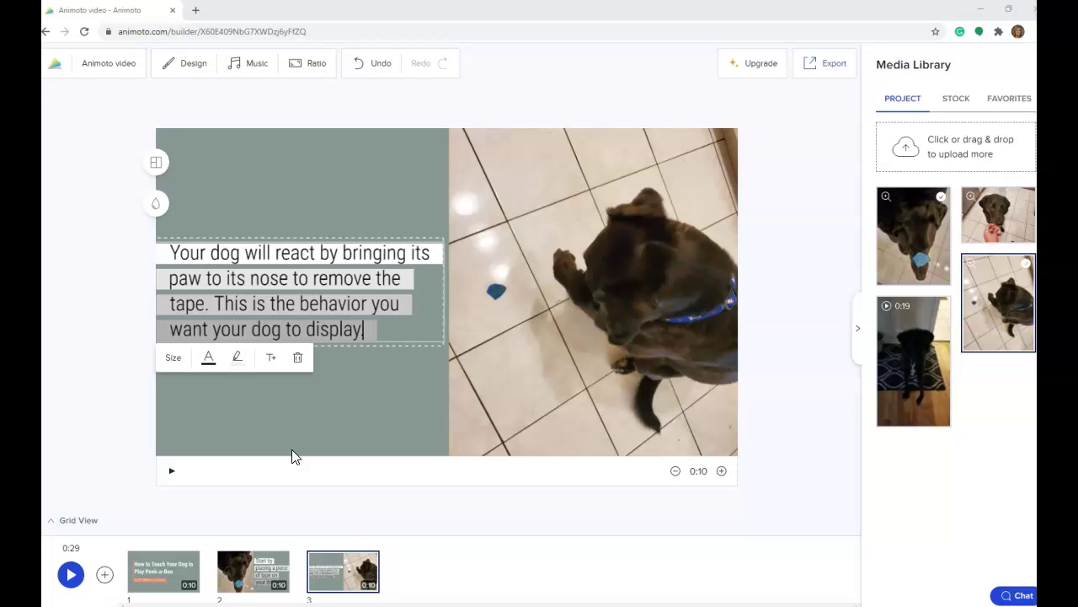
{"action": "left_click", "coordinate": [175, 370]}
{"action": "left_click", "coordinate": [173, 361]}
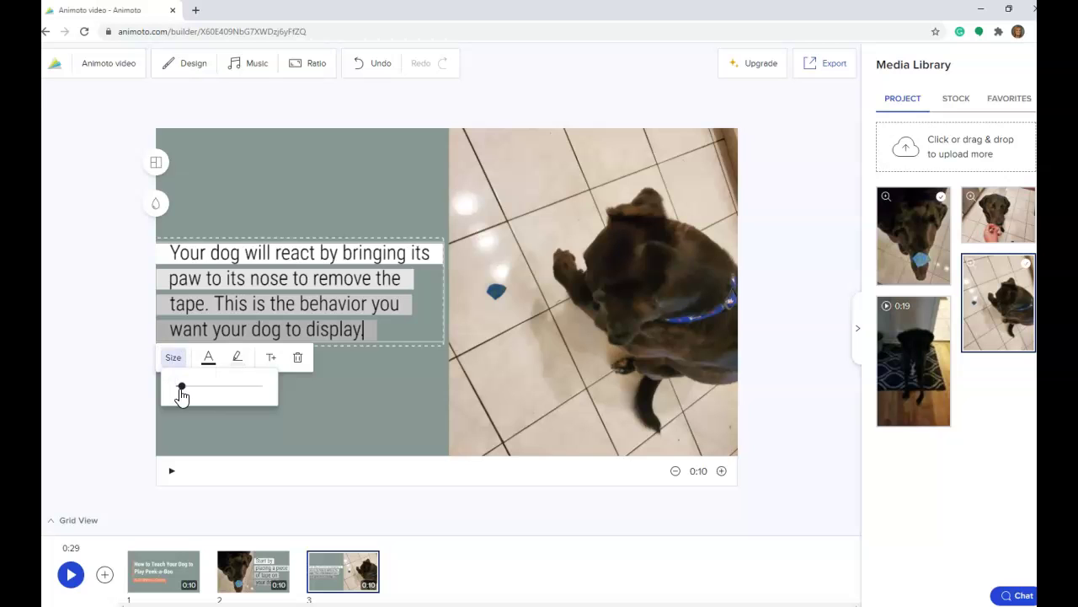
{"action": "mouse_move", "coordinate": [183, 389]}
{"action": "left_mouse_down"}
{"action": "mouse_move", "coordinate": [210, 389]}
{"action": "mouse_move", "coordinate": [200, 391]}
{"action": "left_mouse_up"}
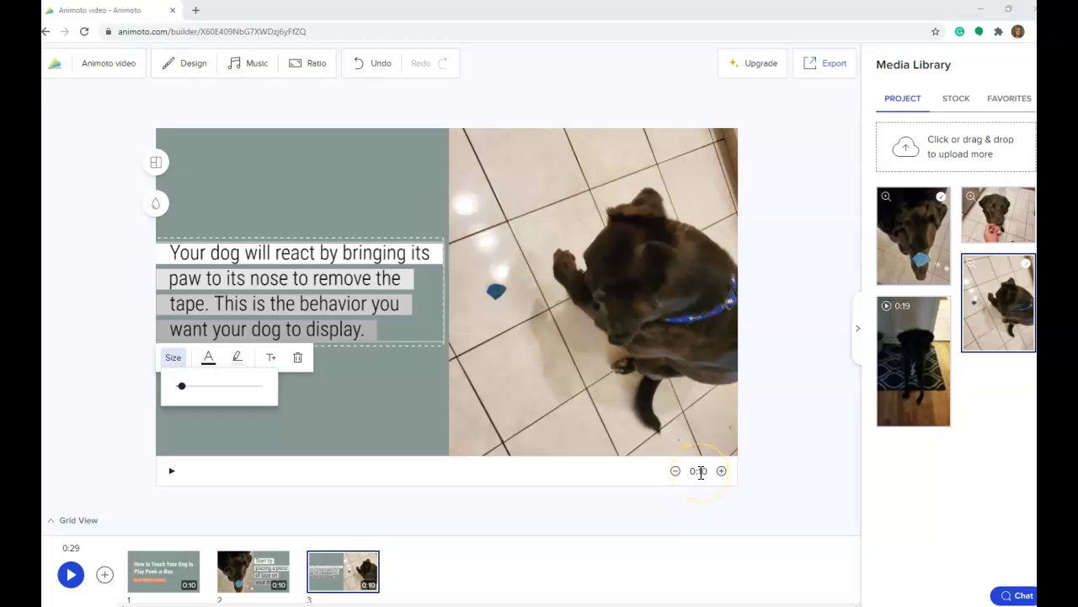
{"action": "left_click", "coordinate": [384, 406]}
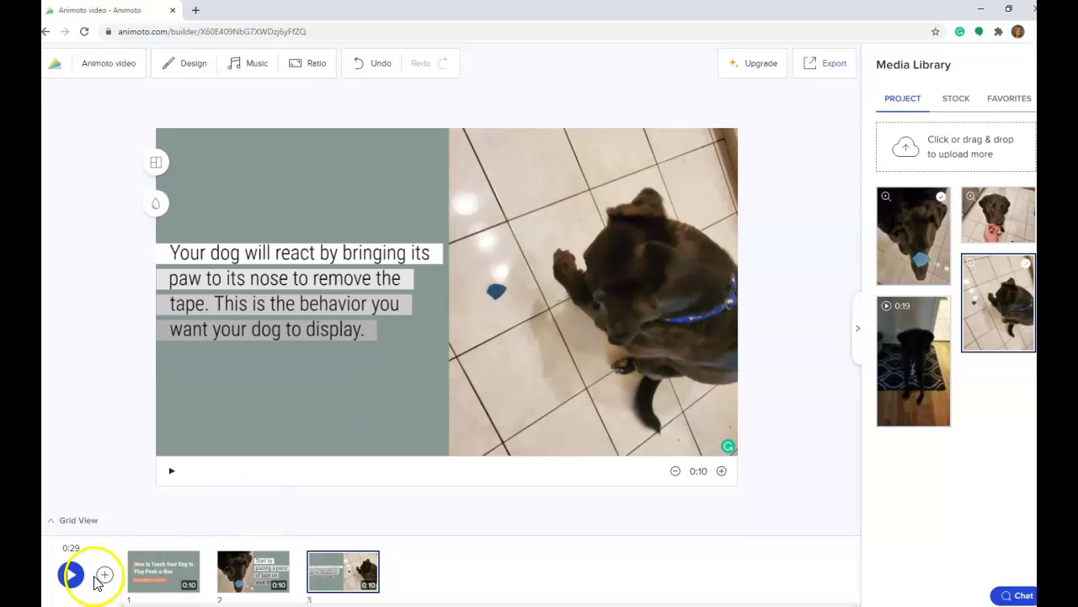
{"action": "left_click", "coordinate": [593, 310]}
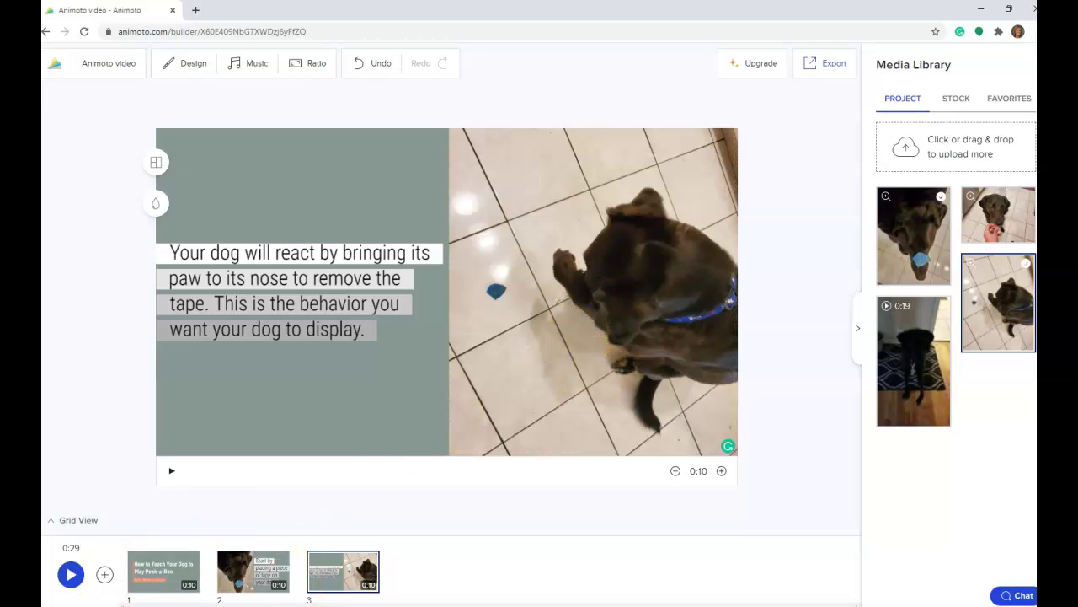
Step: Add a full-frame Media only block and fill it with the photo of the dog beside the fallen tape
{"action": "left_click", "coordinate": [105, 577]}
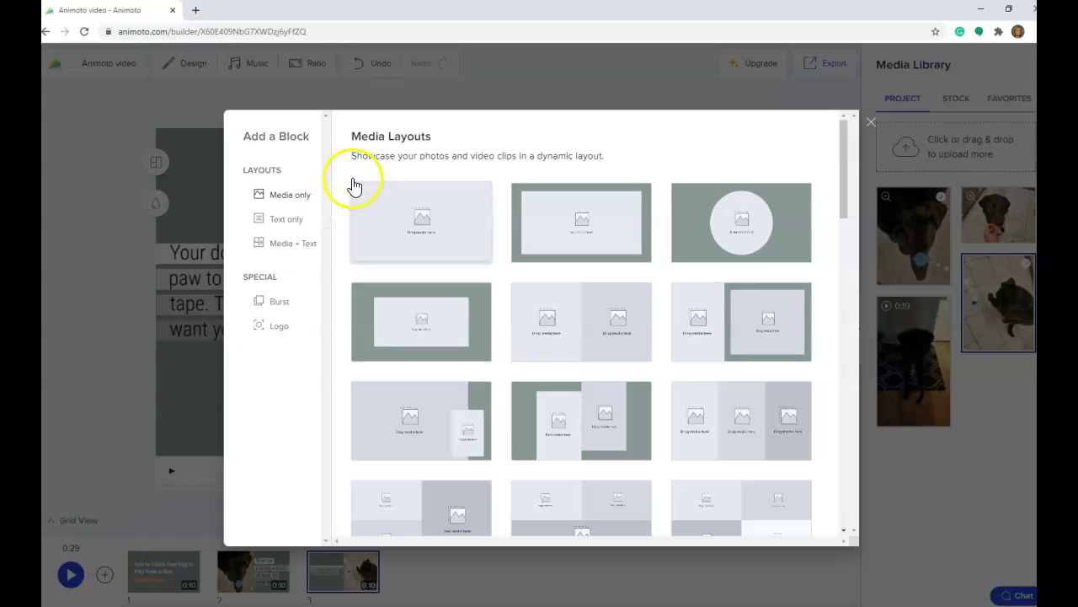
{"action": "left_click", "coordinate": [291, 197]}
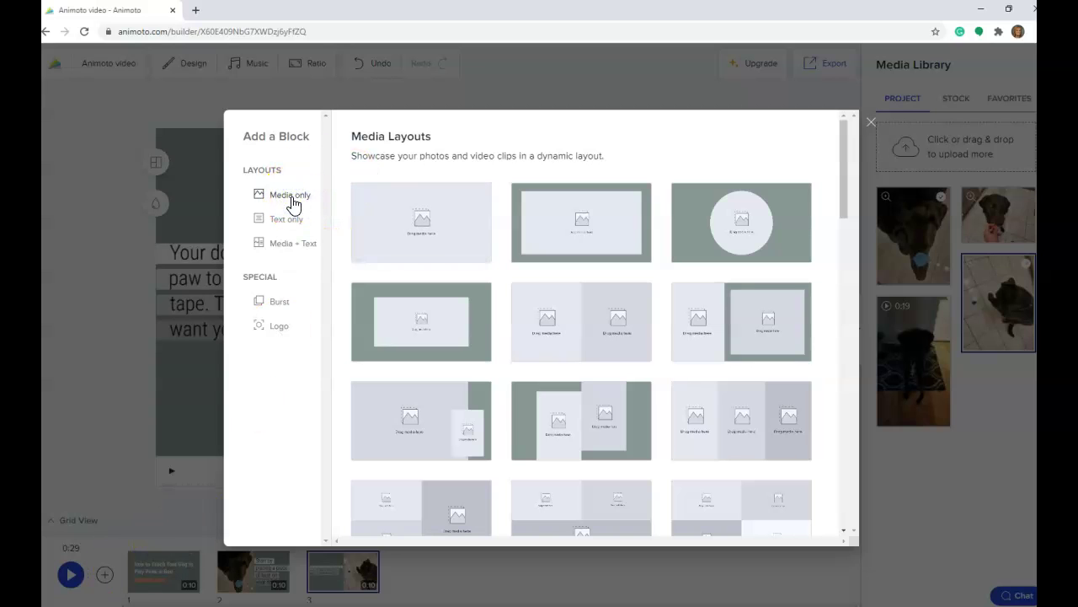
{"action": "left_click", "coordinate": [439, 243]}
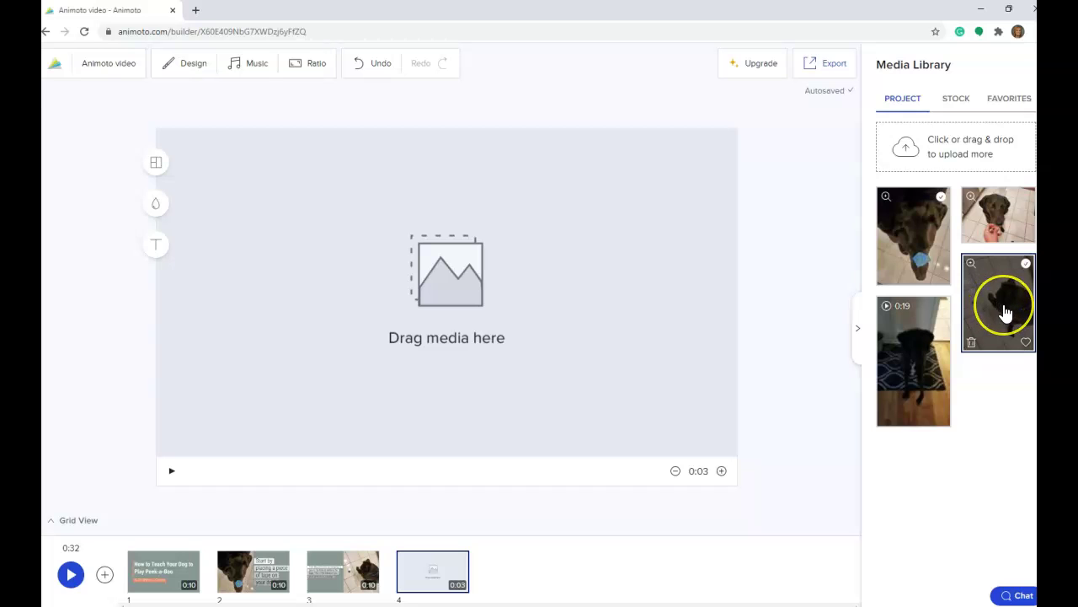
{"action": "left_click_drag", "start_coordinate": [1005, 312], "coordinate": [430, 296]}
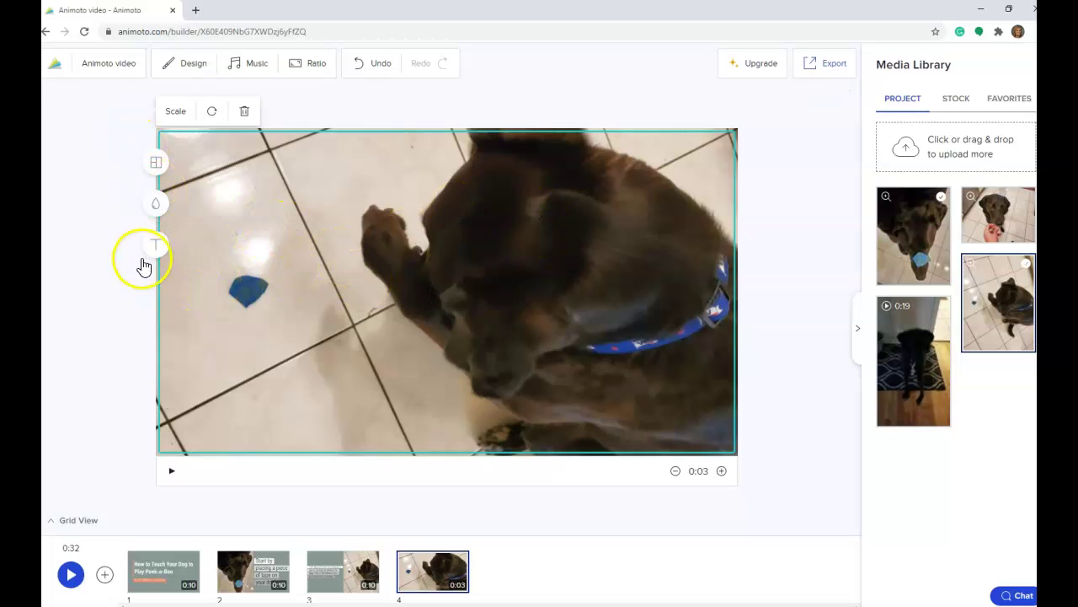
Step: Overlay text on the full-frame photo, delete the title placeholder, and move the subtitle to the lower-left area of the photo
{"action": "left_click", "coordinate": [156, 247]}
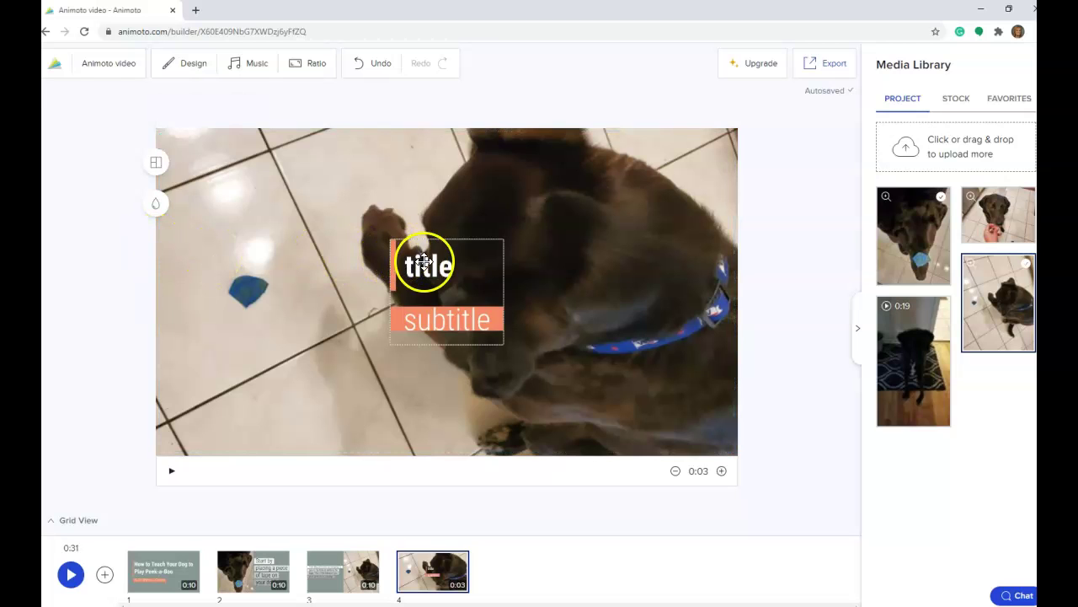
{"action": "left_click", "coordinate": [418, 260]}
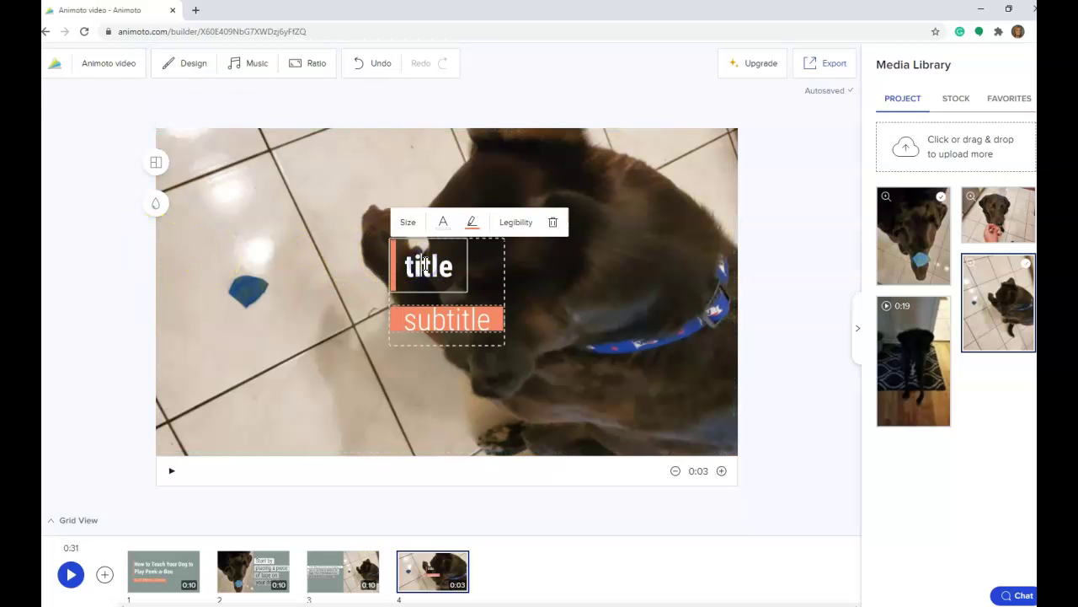
{"action": "left_click", "coordinate": [553, 222]}
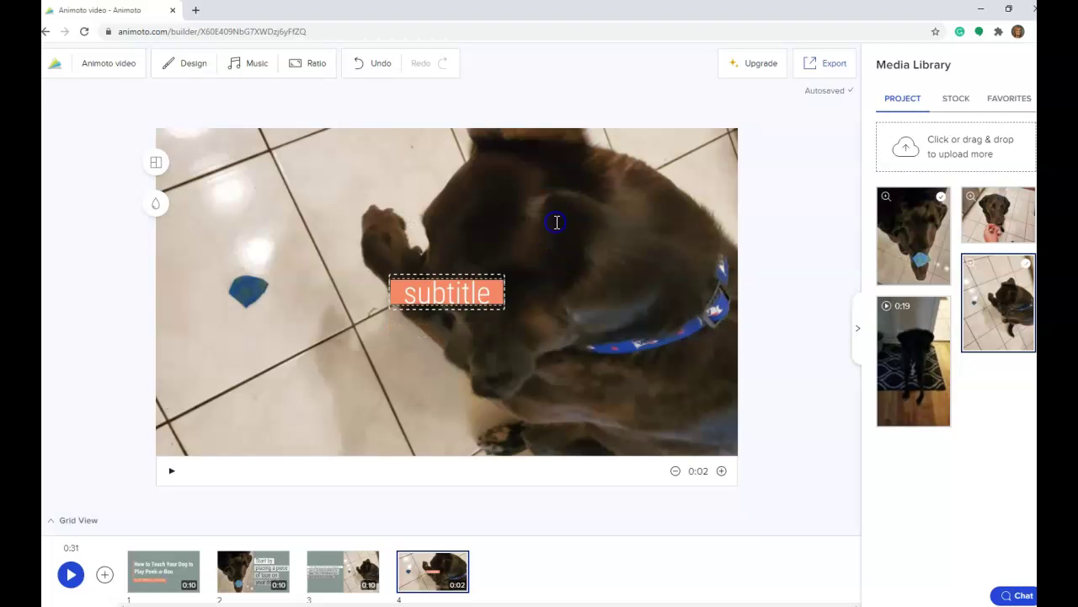
{"action": "left_click", "coordinate": [498, 292]}
{"action": "left_click_drag", "start_coordinate": [489, 292], "coordinate": [183, 337]}
Step: Replace the subtitle with the third block's black-on-white text starting "Your dog will react by bringing its paw" and shrink it to fit two lines
{"action": "left_click", "coordinate": [272, 335]}
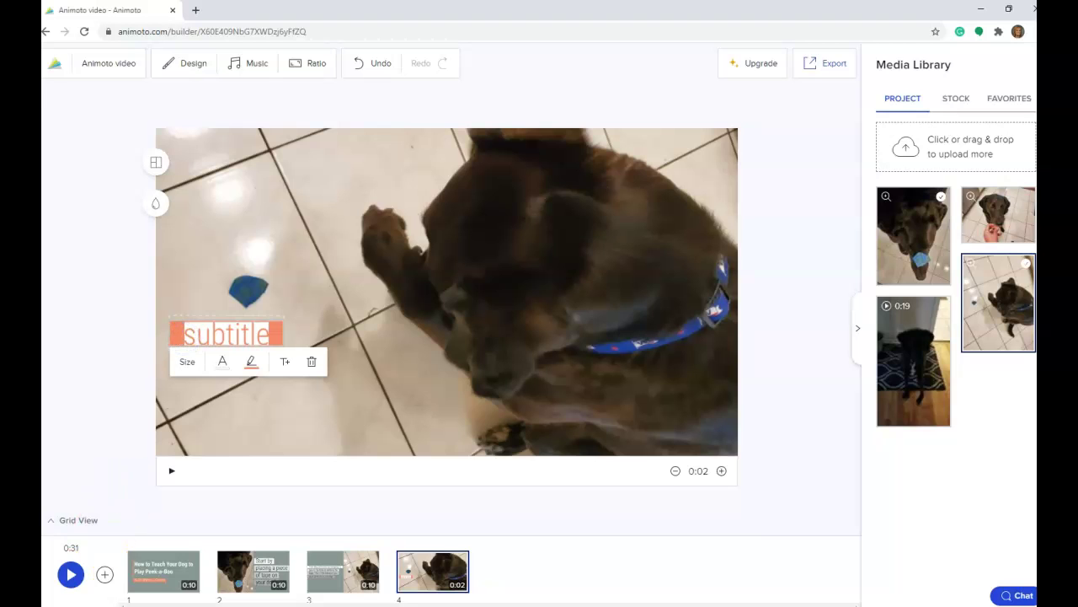
{"action": "type", "text": "Your dog will react by bringing its paw to its nose to remove the tape. This is the behavior you want your dog to display."}
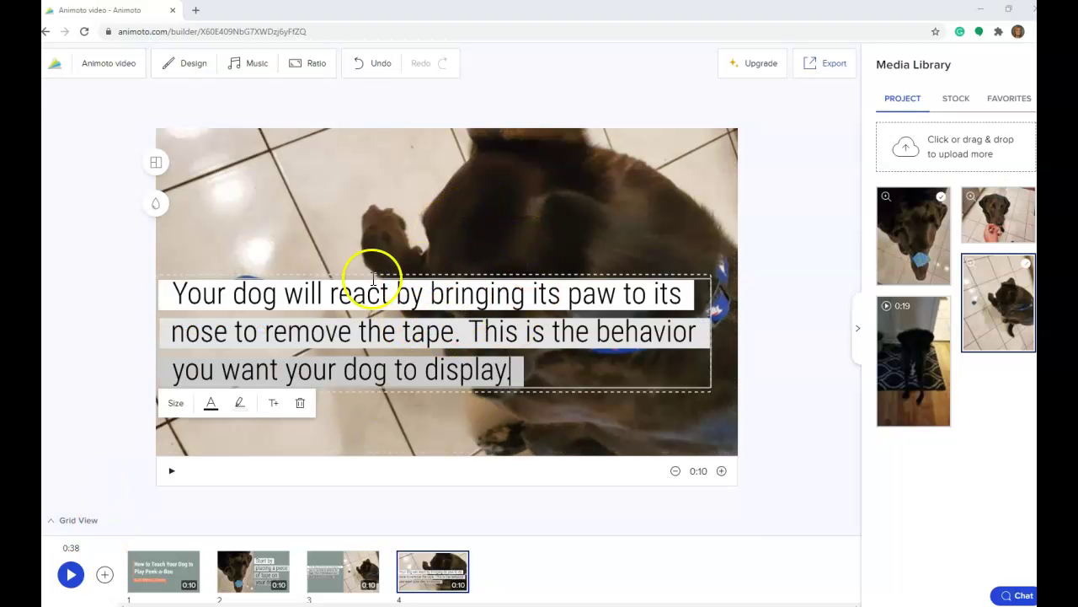
{"action": "mouse_move", "coordinate": [345, 578]}
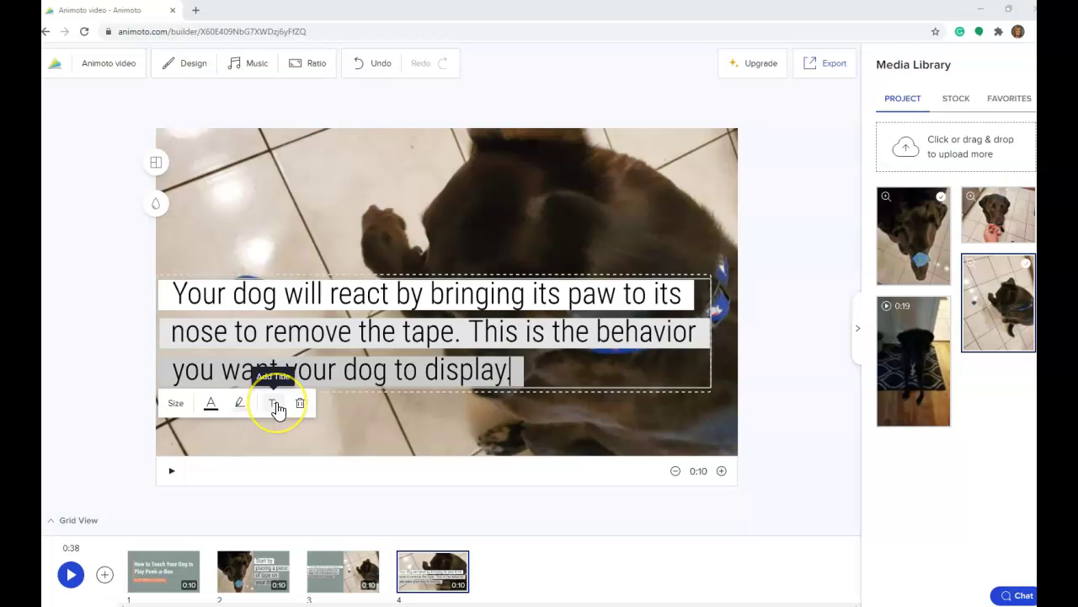
{"action": "left_click", "coordinate": [175, 403]}
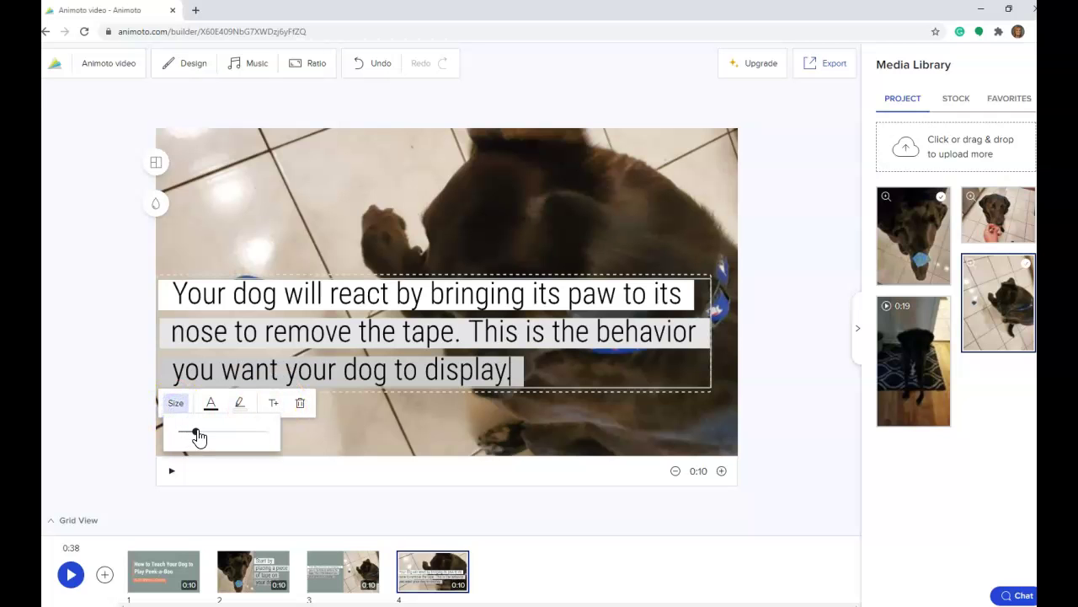
{"action": "left_click_drag", "start_coordinate": [196, 433], "coordinate": [185, 430]}
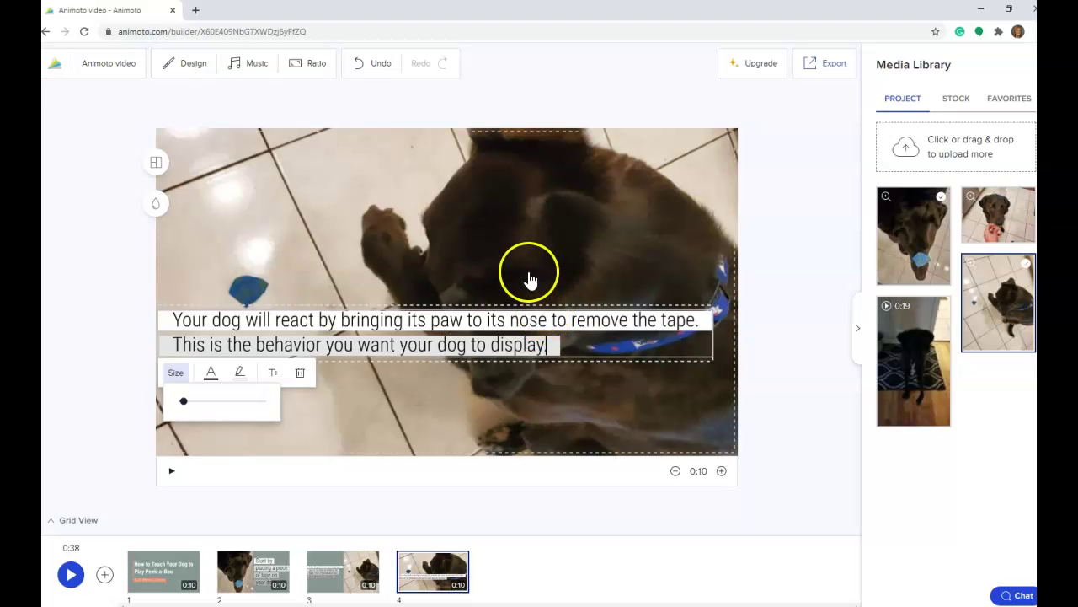
Step: Move the two-line caption down near the bottom edge of the full-frame photo
{"action": "left_click", "coordinate": [407, 393]}
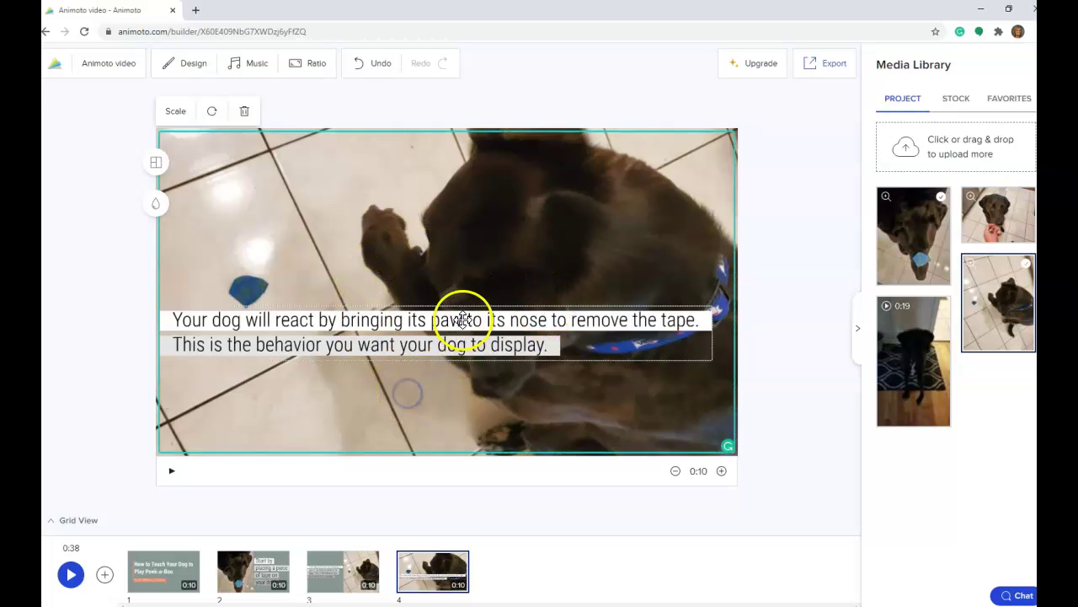
{"action": "left_click_drag", "start_coordinate": [465, 332], "coordinate": [456, 391]}
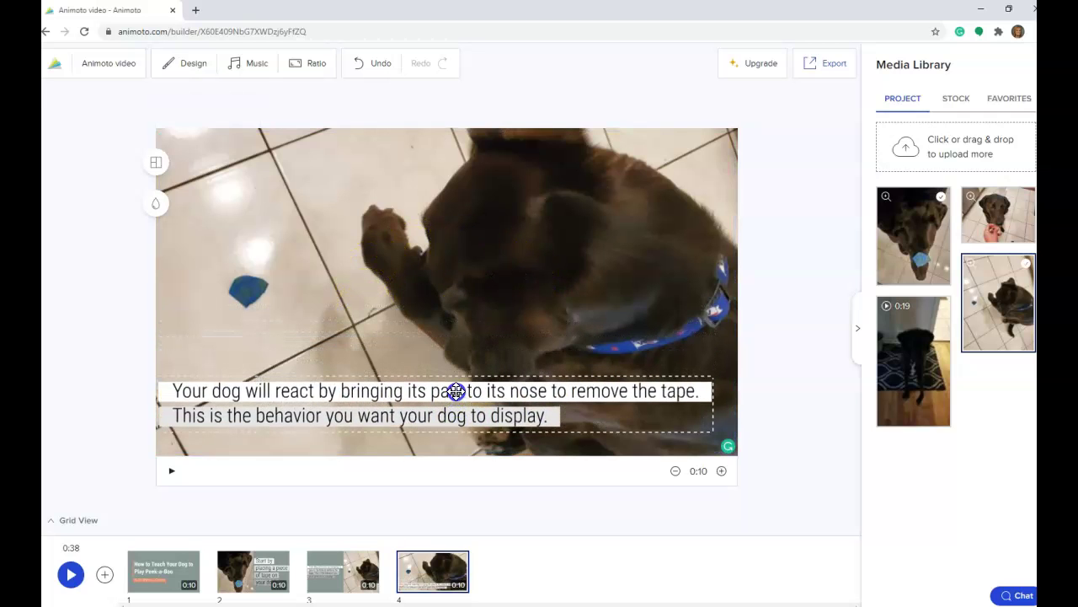
{"action": "left_click", "coordinate": [211, 394]}
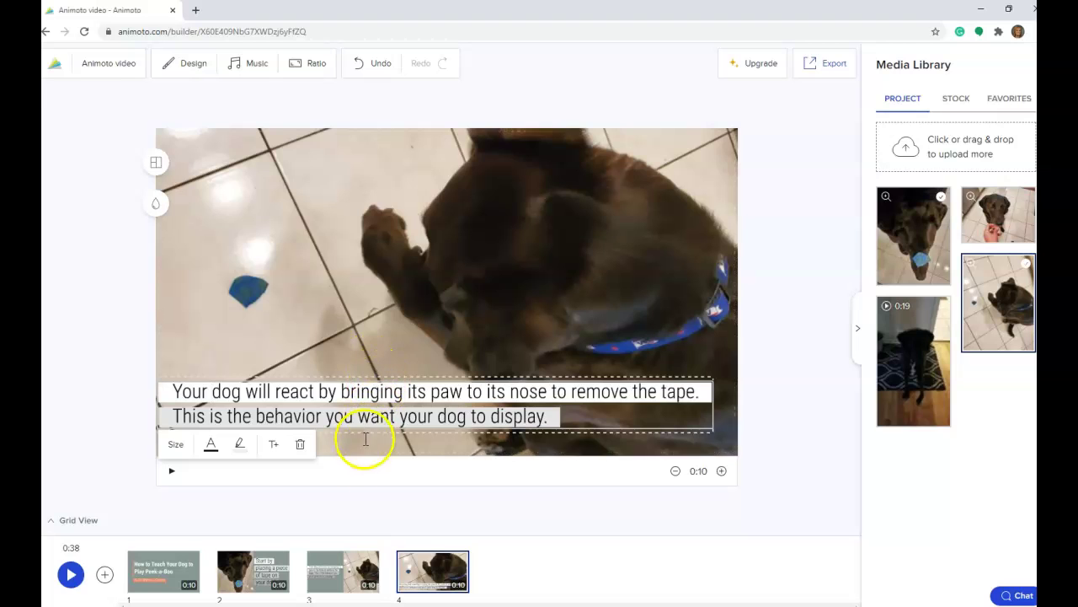
Step: Compare the split-layout and full-photo versions of the tape-removal instruction and delete the split-layout third block
{"action": "left_click", "coordinate": [340, 578]}
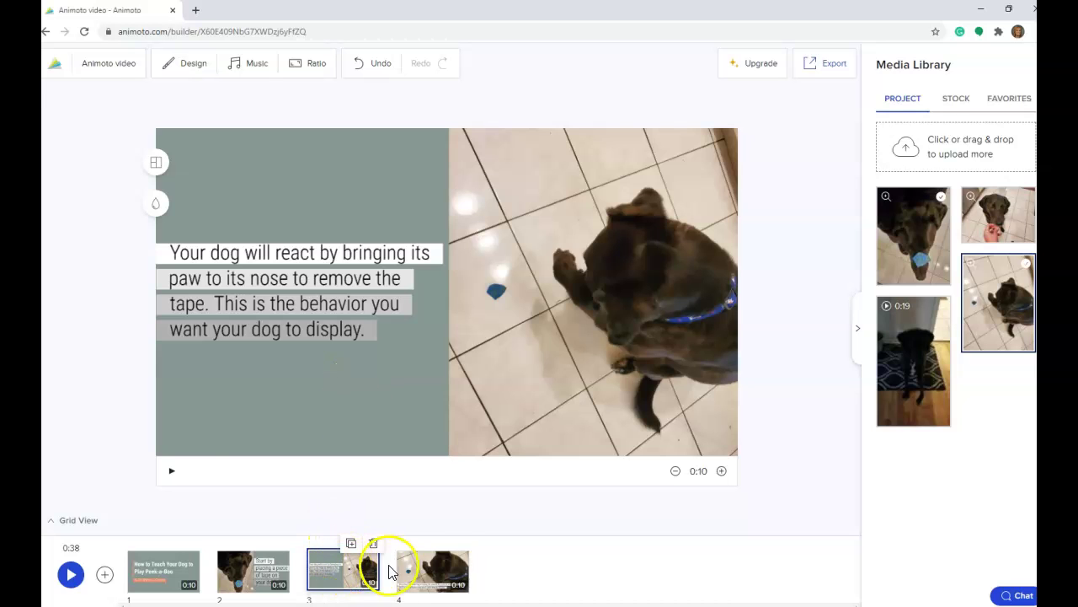
{"action": "left_click", "coordinate": [430, 573]}
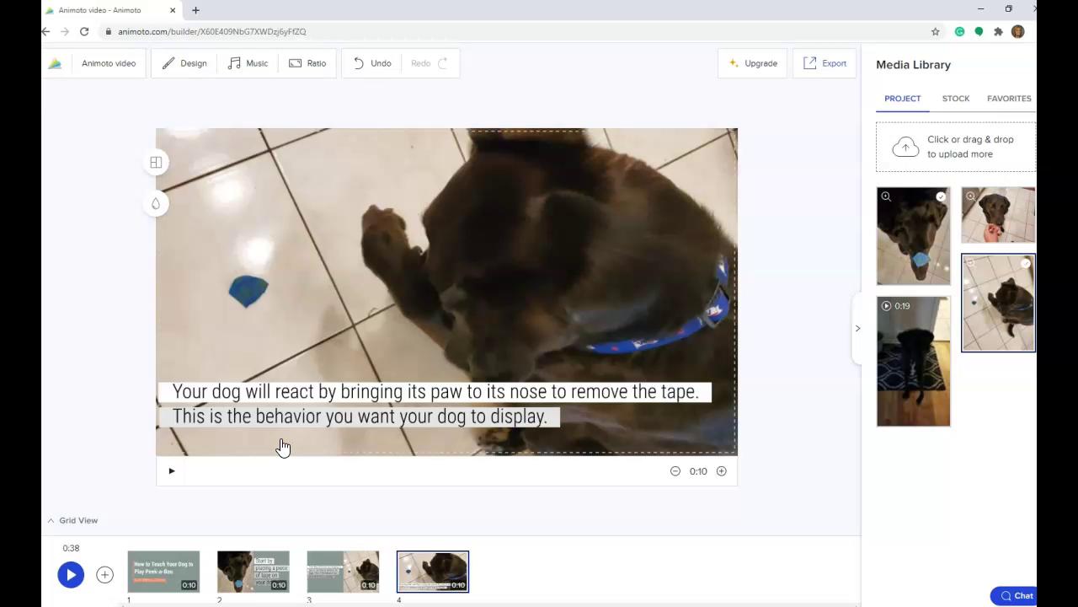
{"action": "mouse_move", "coordinate": [440, 579]}
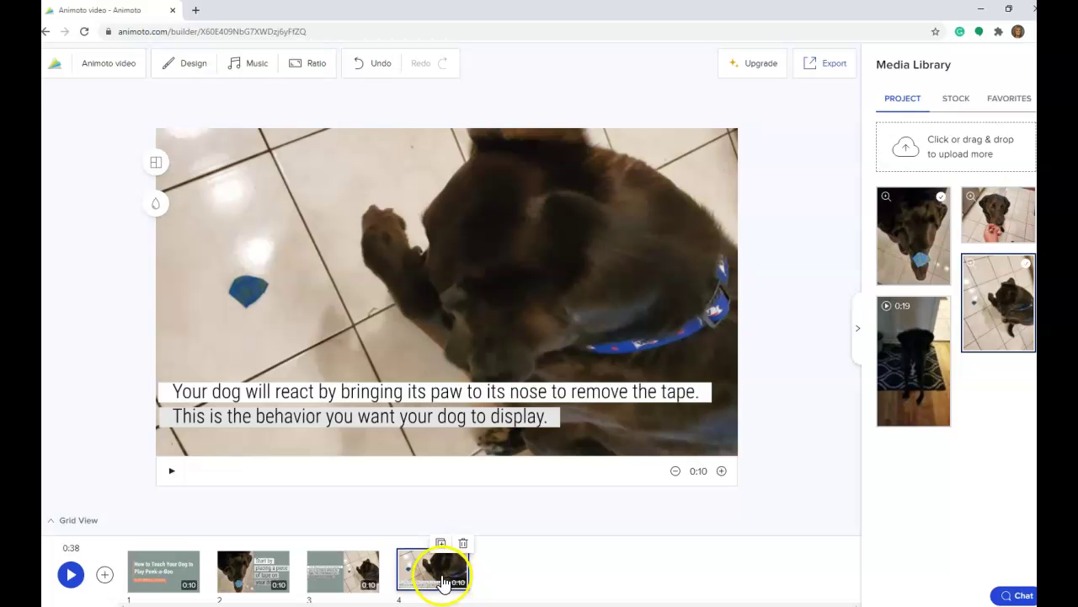
{"action": "left_click", "coordinate": [344, 578]}
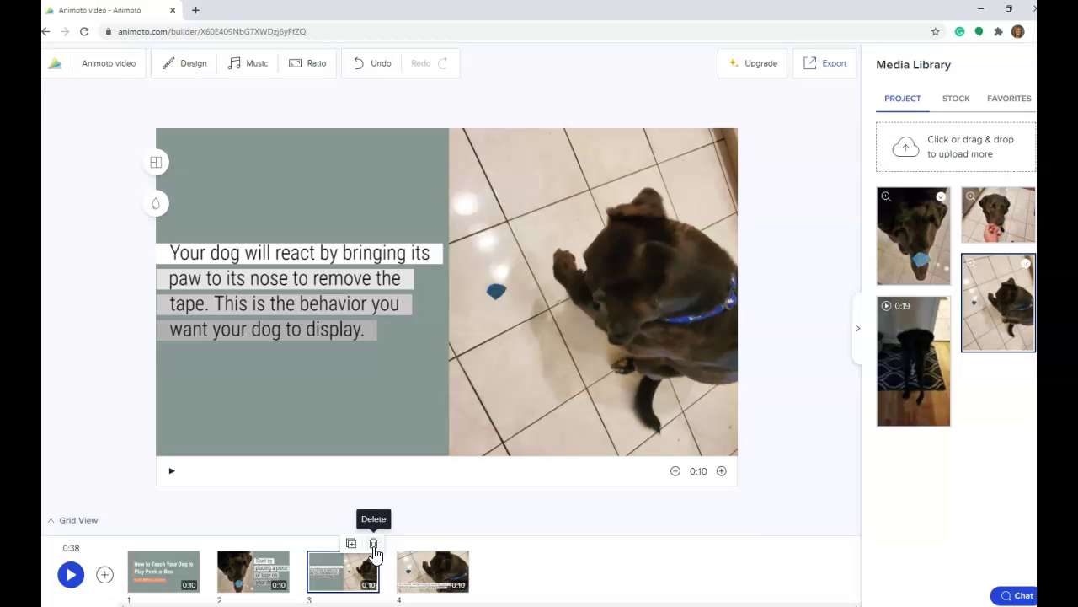
{"action": "left_click", "coordinate": [373, 543]}
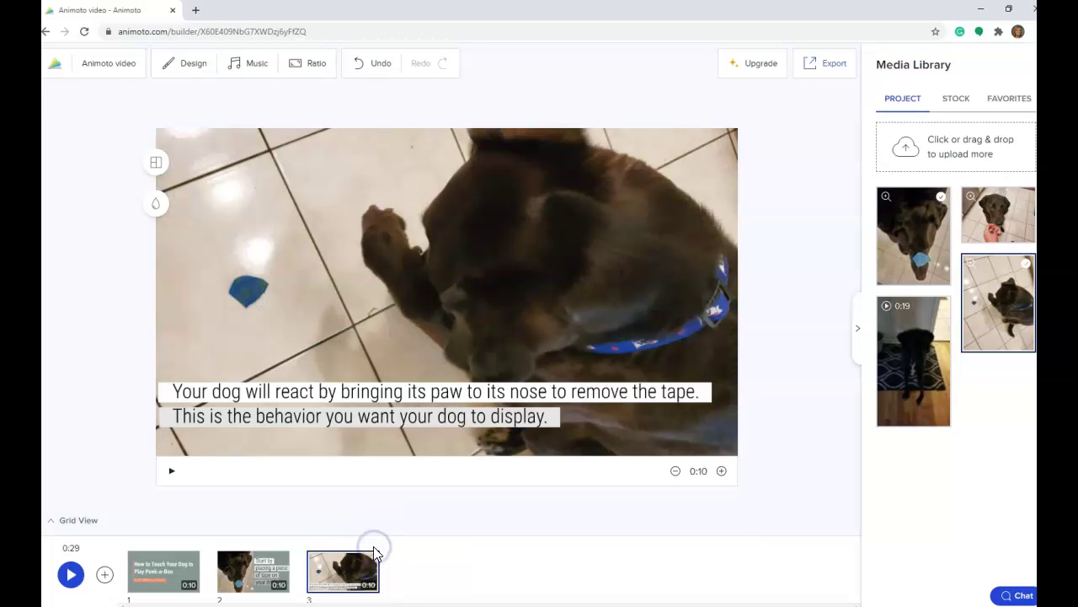
Step: Add a Media + Text block with the media on the right, and fill it with the photo of the dog being offered a treat
{"action": "left_click", "coordinate": [105, 575]}
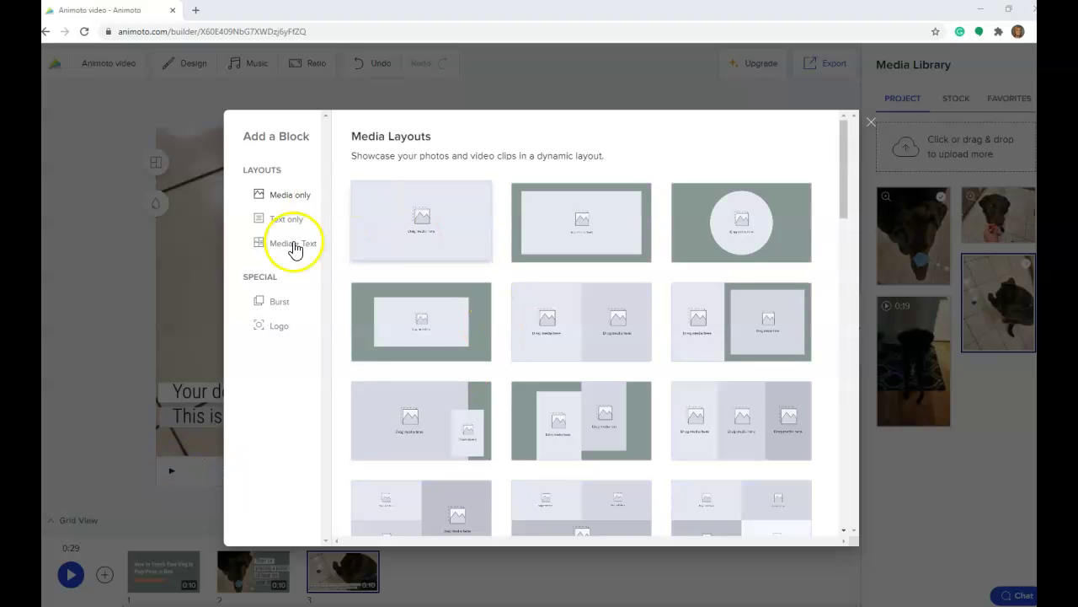
{"action": "left_click", "coordinate": [294, 247]}
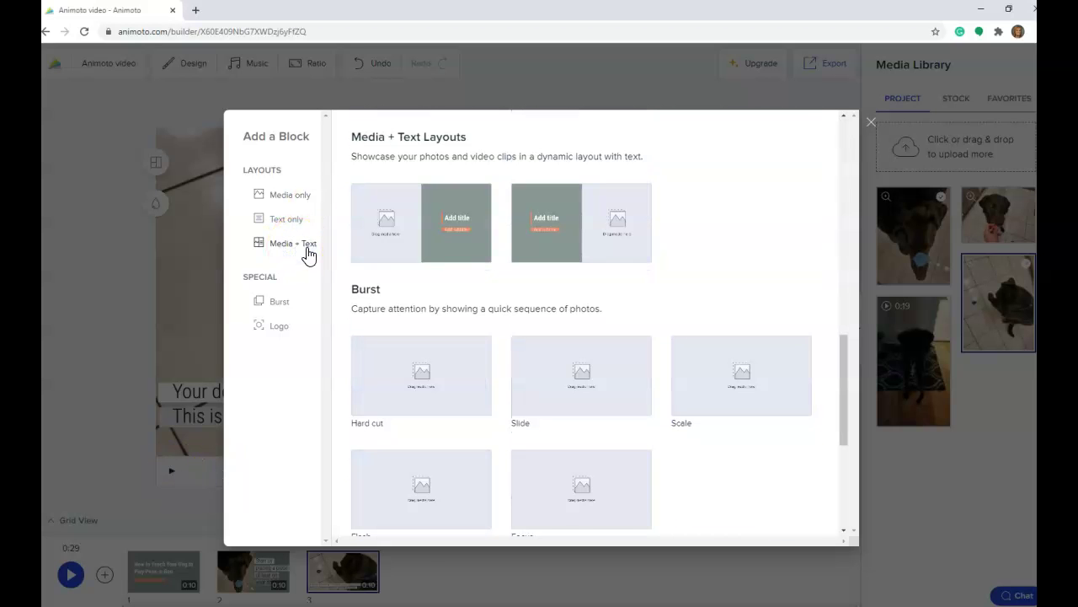
{"action": "left_click", "coordinate": [421, 240]}
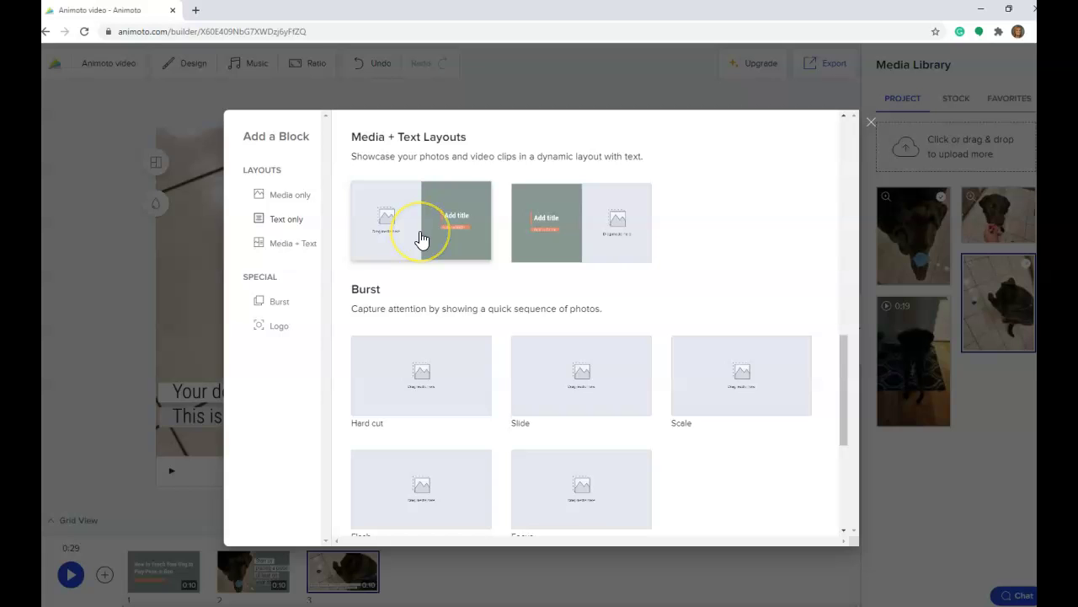
{"action": "left_click", "coordinate": [613, 238]}
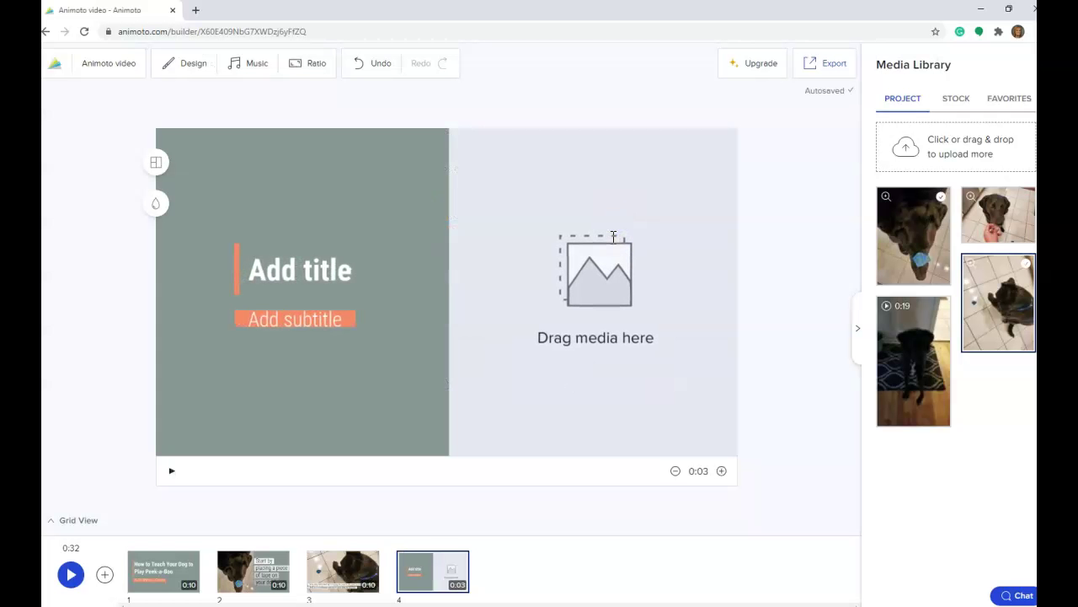
{"action": "left_click_drag", "start_coordinate": [997, 202], "coordinate": [588, 279]}
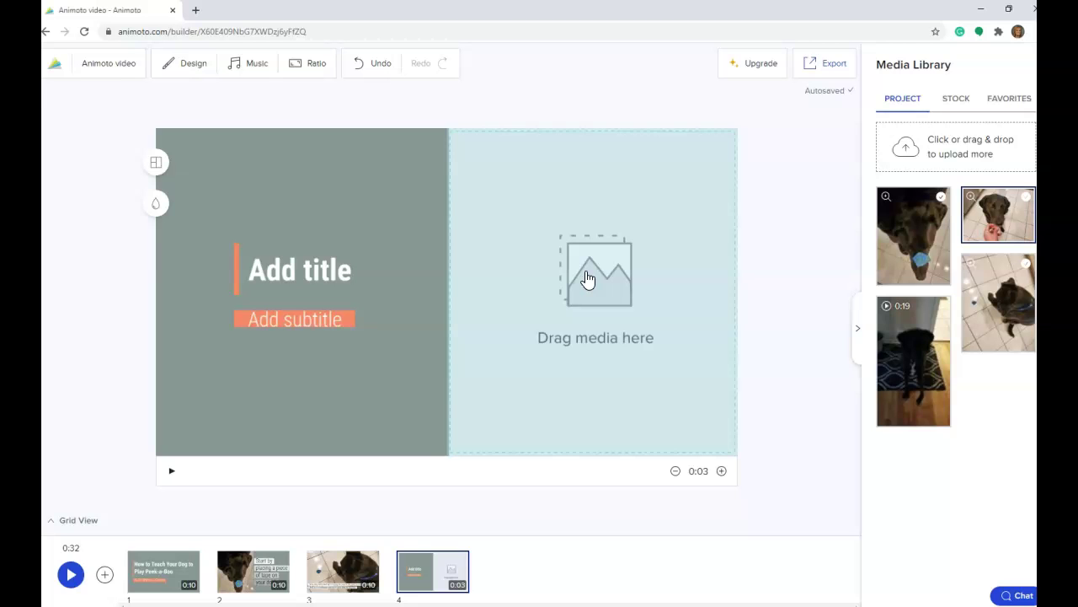
{"action": "left_click_drag", "start_coordinate": [1011, 221], "coordinate": [604, 297]}
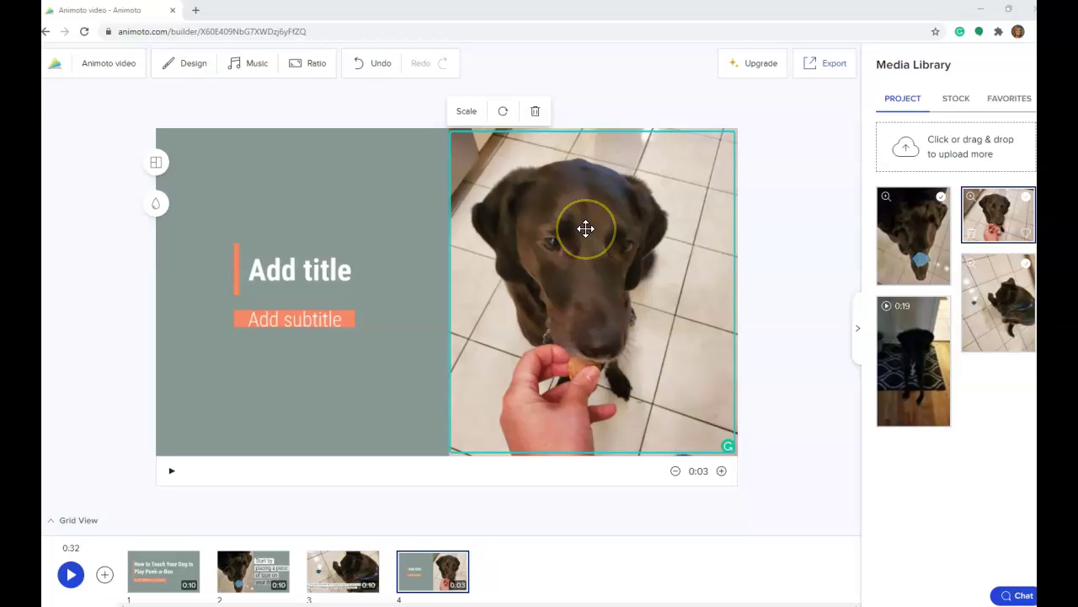
Step: Scale the treat photo up slightly within its frame
{"action": "left_click", "coordinate": [466, 113]}
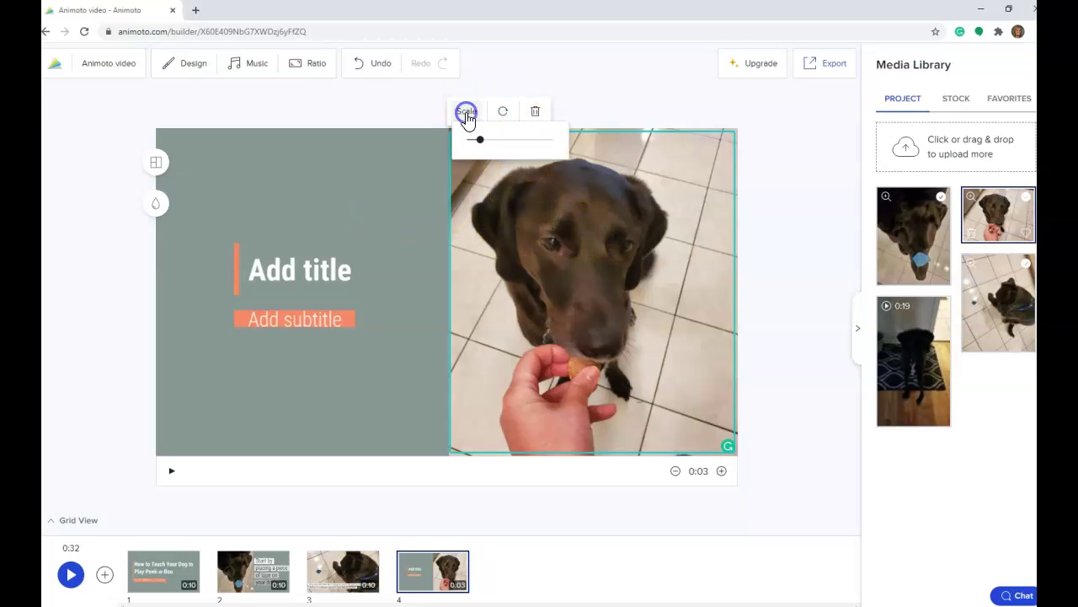
{"action": "mouse_move", "coordinate": [484, 144]}
{"action": "left_mouse_down"}
{"action": "mouse_move", "coordinate": [469, 144]}
{"action": "mouse_move", "coordinate": [486, 148]}
{"action": "left_mouse_up"}
{"action": "left_click_drag", "start_coordinate": [485, 144], "coordinate": [484, 143]}
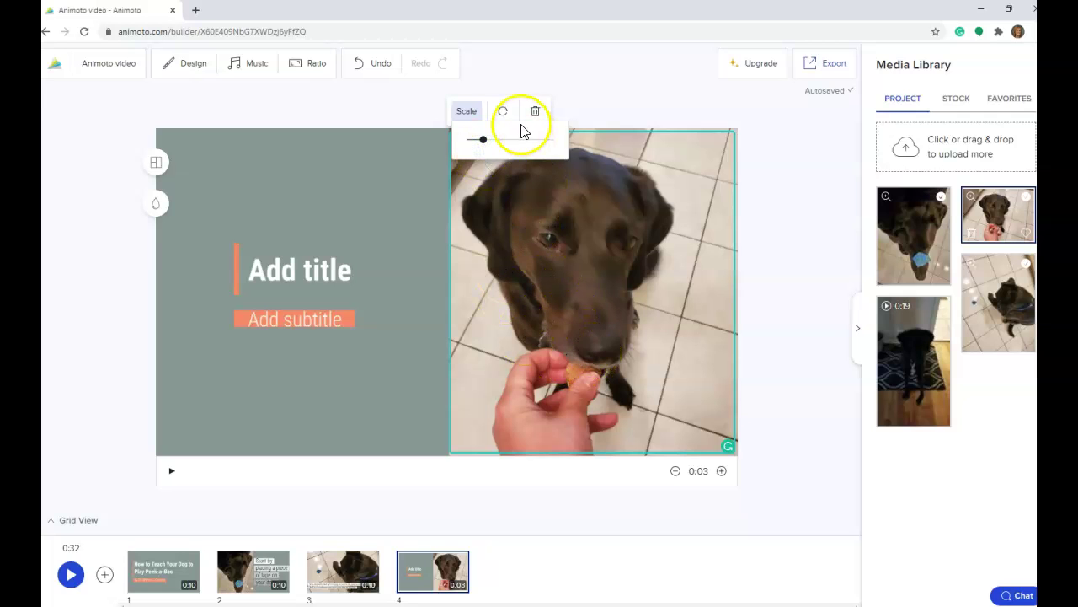
Step: Rotate the treat photo through a full turn back to its upright orientation
{"action": "left_click", "coordinate": [503, 112]}
{"action": "left_click", "coordinate": [502, 113]}
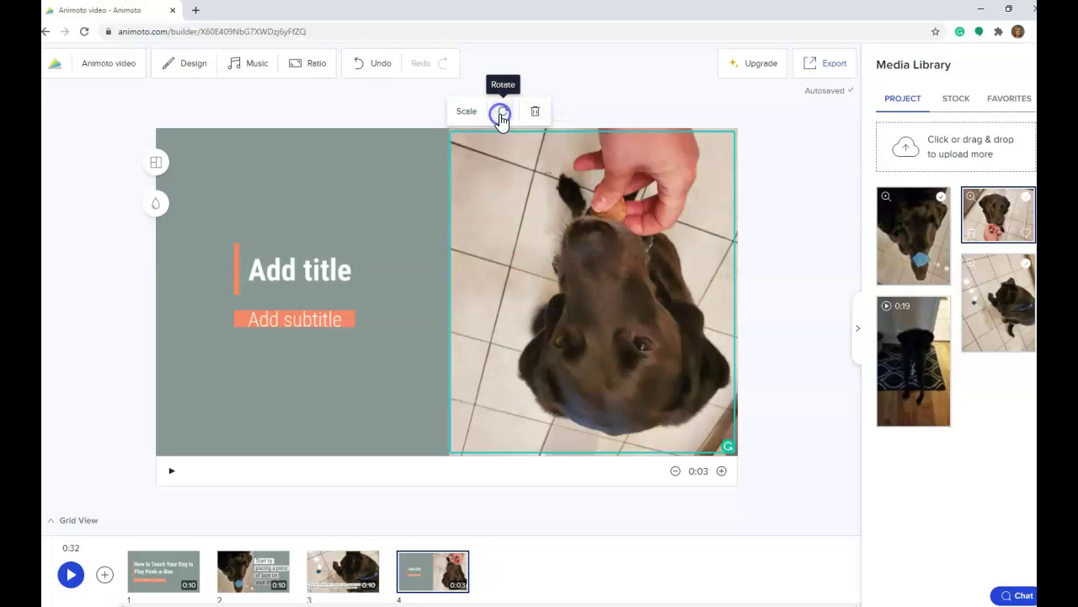
{"action": "left_click", "coordinate": [503, 112]}
{"action": "left_click", "coordinate": [503, 112]}
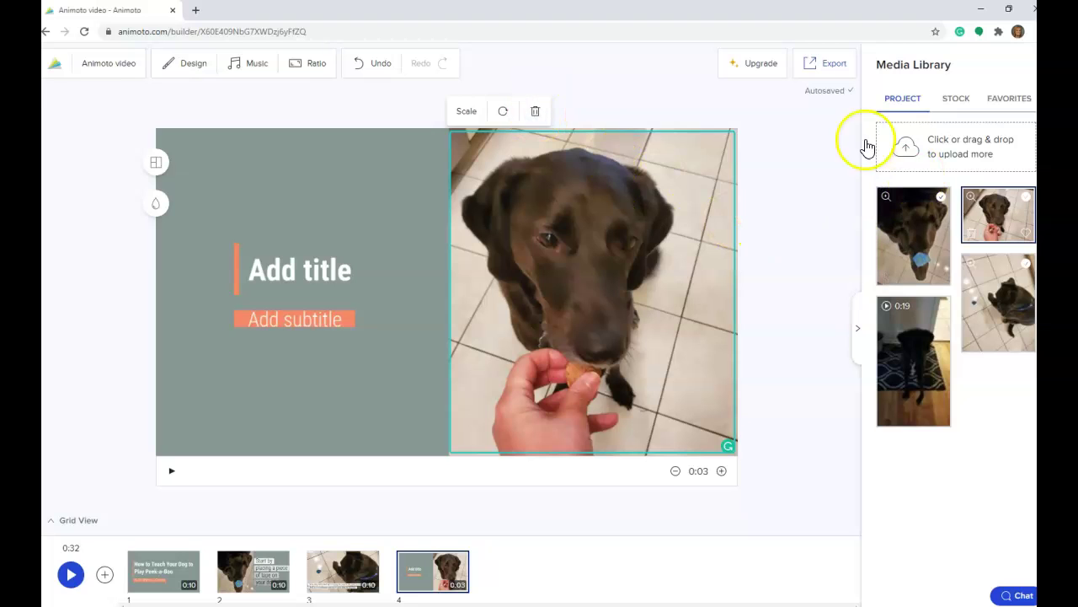
Step: Undo and redo the last edit on the treat photo block
{"action": "left_click", "coordinate": [250, 294]}
{"action": "left_click", "coordinate": [356, 71]}
{"action": "left_click", "coordinate": [419, 67]}
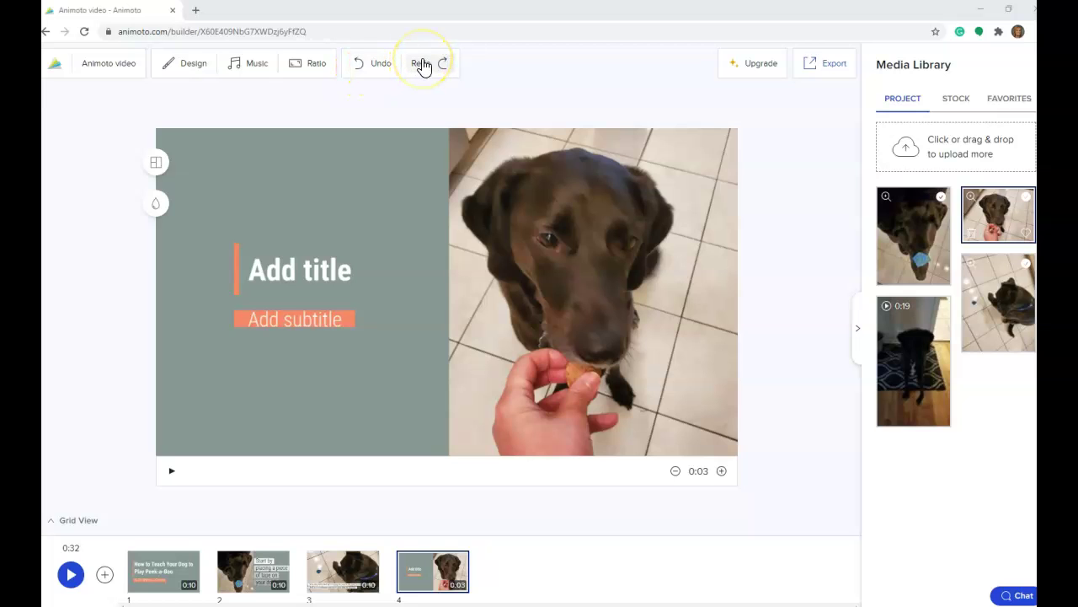
{"action": "left_click", "coordinate": [366, 71]}
{"action": "left_click", "coordinate": [423, 74]}
{"action": "left_click", "coordinate": [390, 112]}
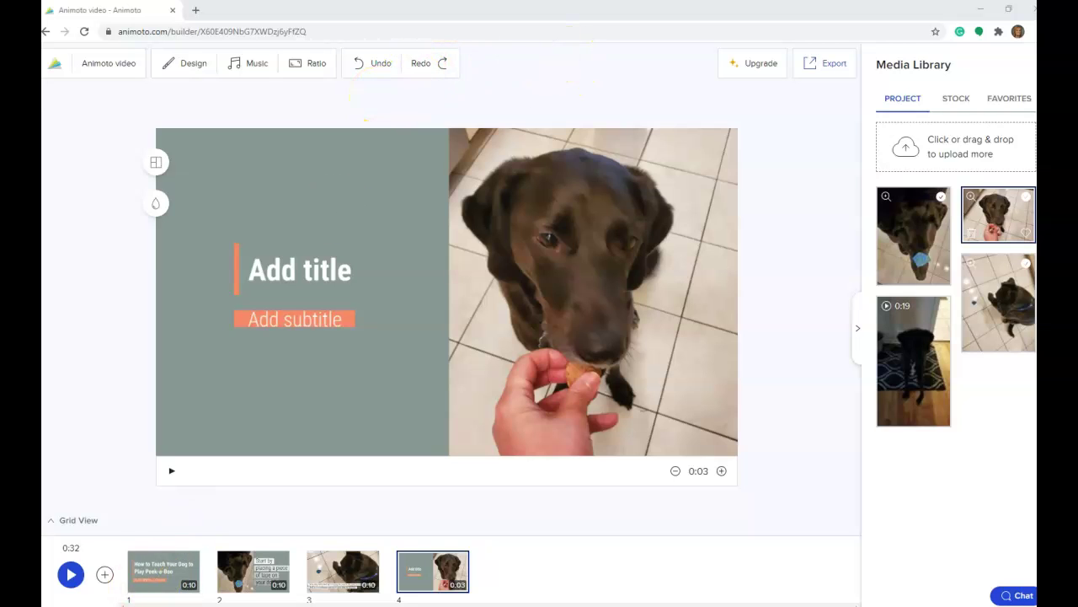
Step: Rename the project as "How to Play Peek A Boo"
{"action": "left_click", "coordinate": [120, 61]}
{"action": "left_click_drag", "start_coordinate": [143, 64], "coordinate": [75, 64]}
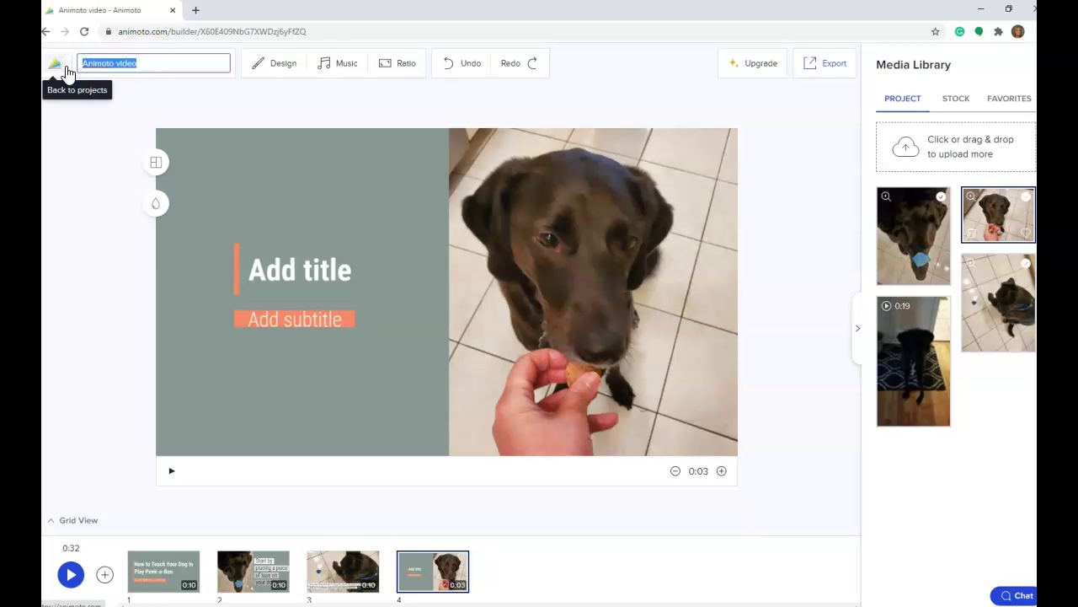
{"action": "type", "text": "How to Play Peek A Boo"}
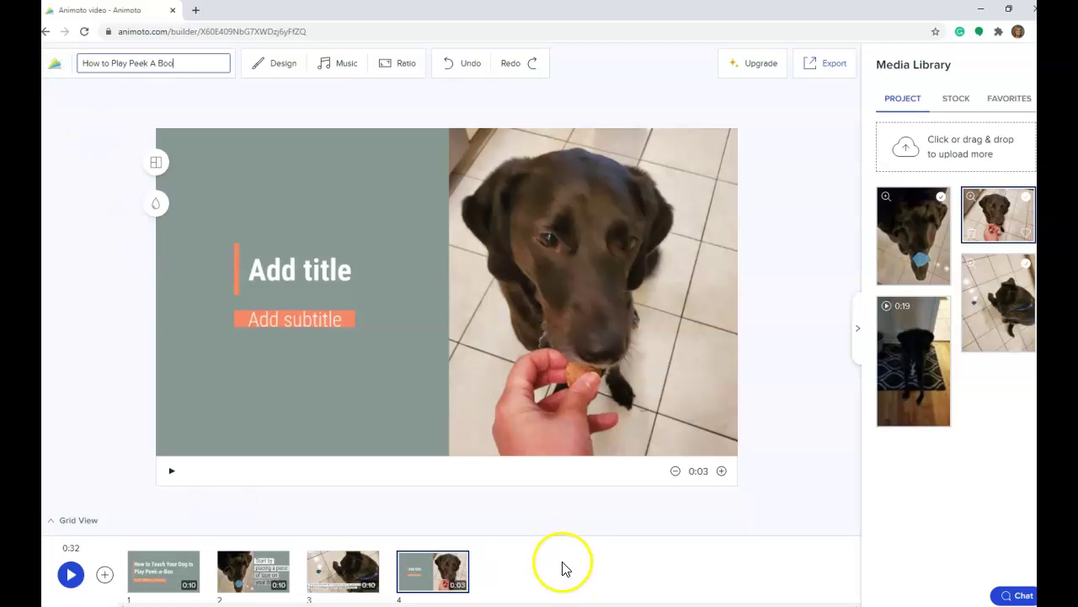
Step: Replace the title placeholder in the fourth block, beside the treat photo, with "Step 3"
{"action": "left_click", "coordinate": [258, 270]}
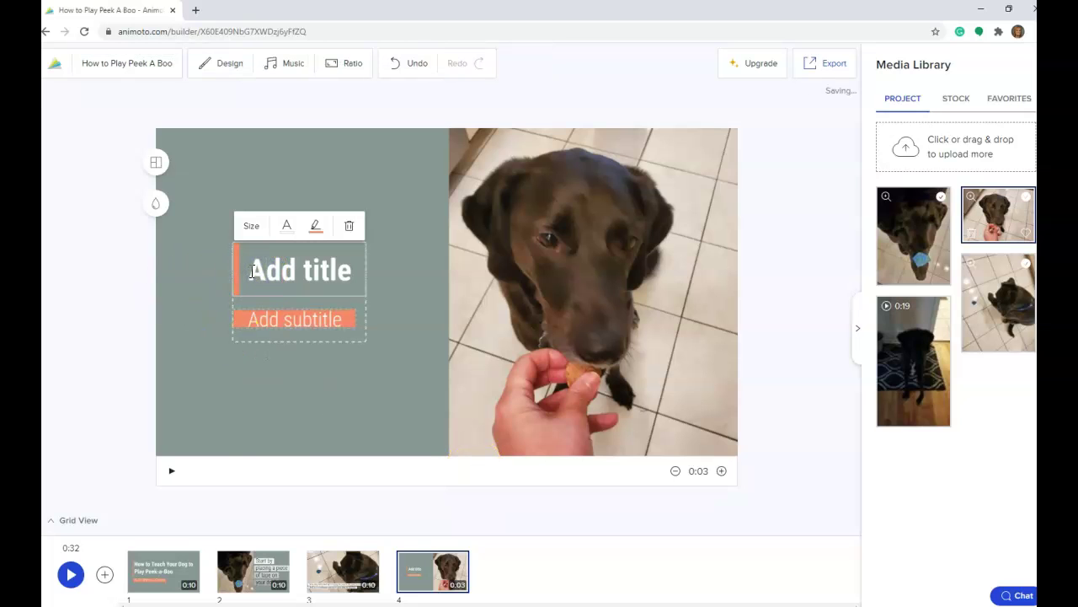
{"action": "mouse_move", "coordinate": [270, 573]}
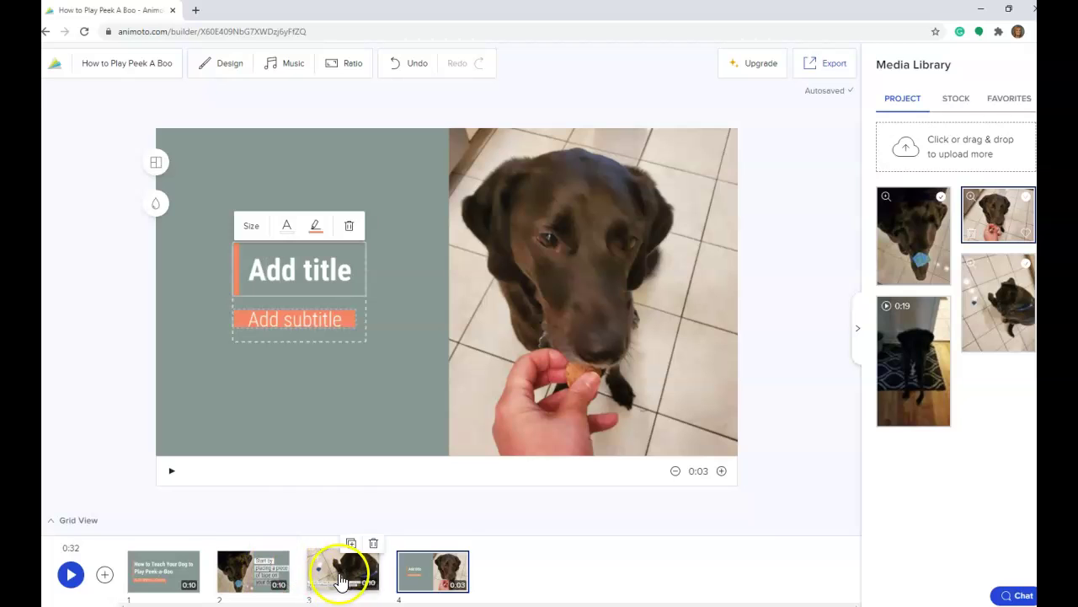
{"action": "left_click_drag", "start_coordinate": [258, 269], "coordinate": [348, 267]}
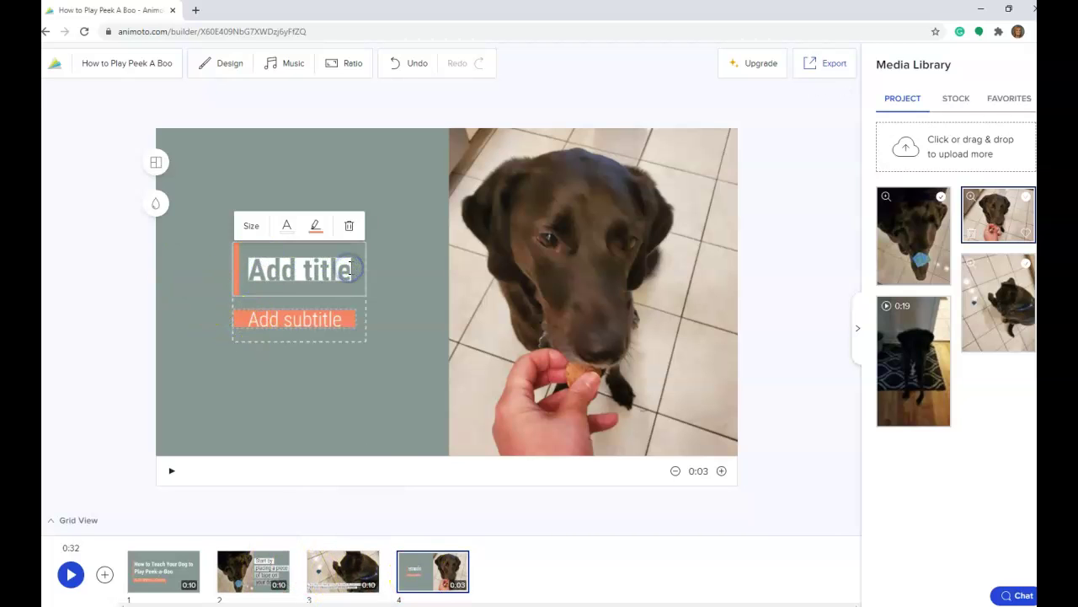
{"action": "type", "text": "Step "}
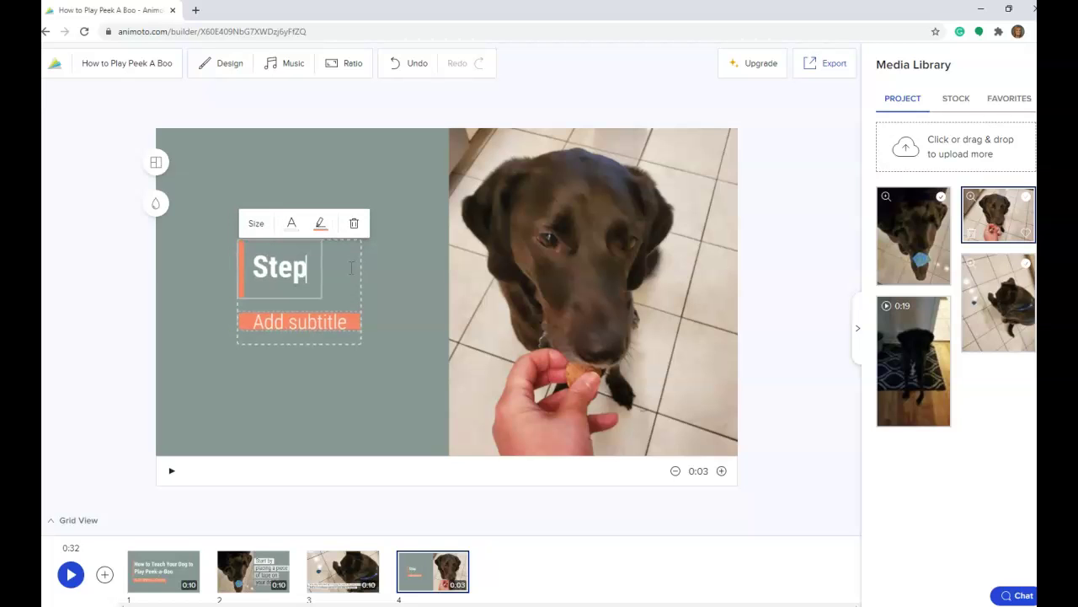
{"action": "type", "text": "3"}
{"action": "left_click", "coordinate": [424, 349]}
{"action": "left_click", "coordinate": [329, 272]}
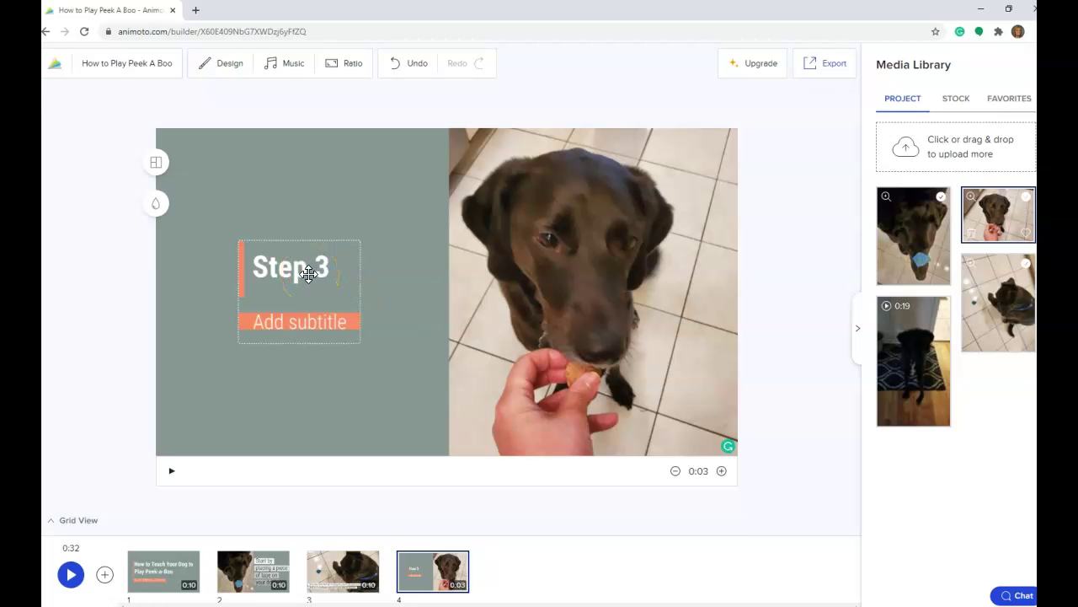
{"action": "left_click", "coordinate": [325, 397]}
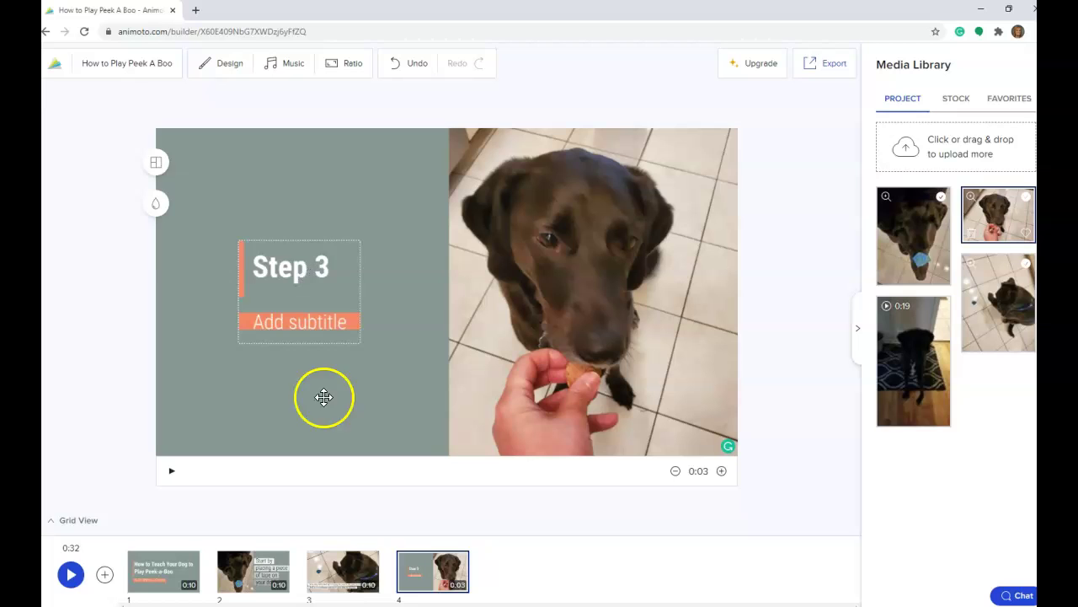
Step: Add a title above the caption in the third block, on the dog removing the tape, and make it read "Step 2"
{"action": "left_click", "coordinate": [340, 571]}
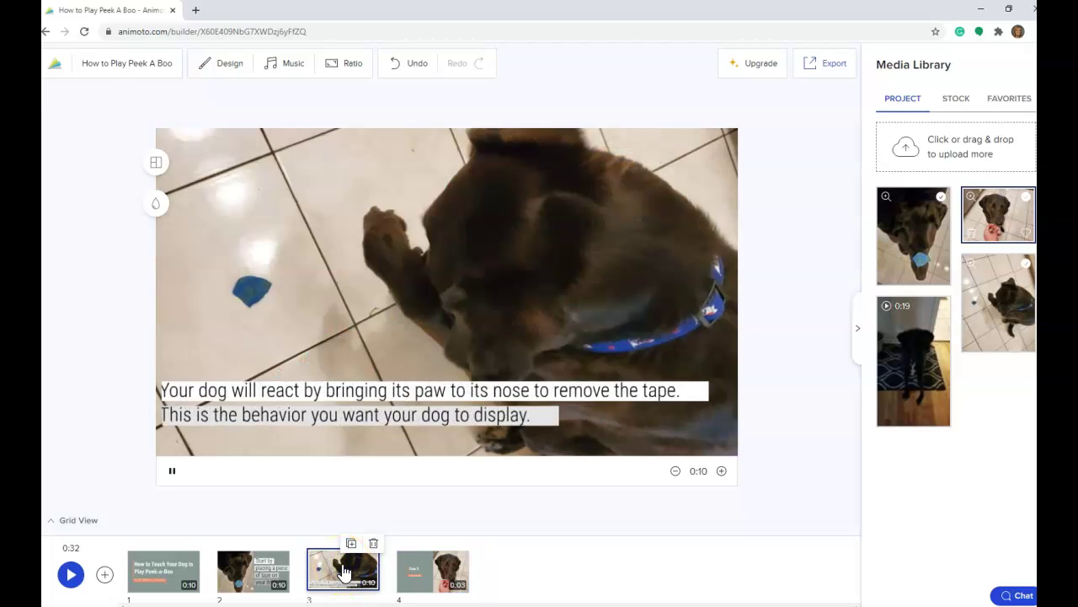
{"action": "left_click", "coordinate": [354, 551]}
{"action": "left_click", "coordinate": [323, 392]}
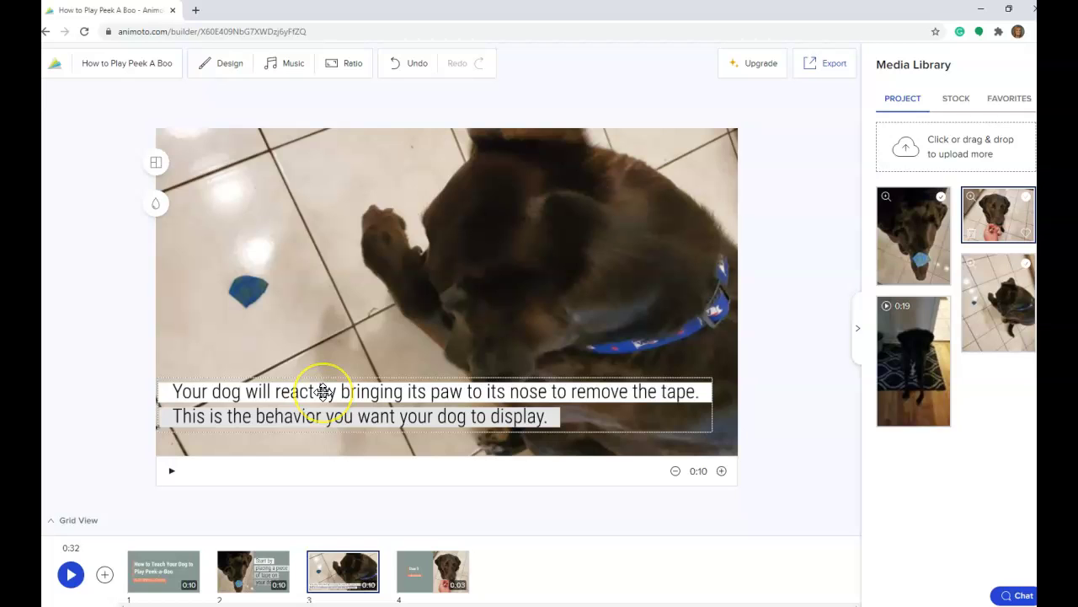
{"action": "left_click", "coordinate": [323, 396]}
{"action": "left_click", "coordinate": [322, 396]}
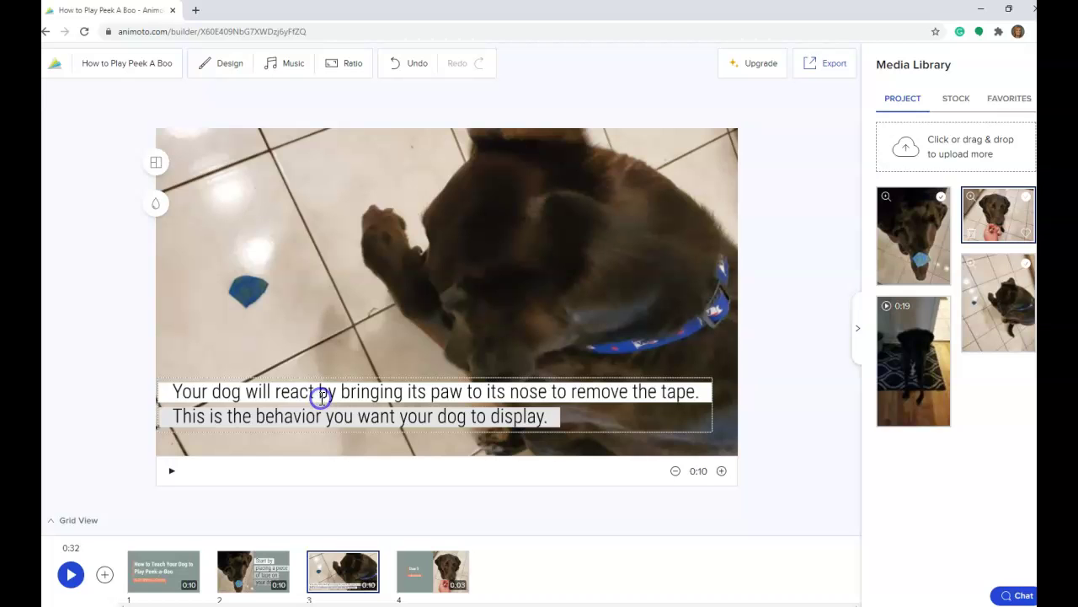
{"action": "left_click", "coordinate": [279, 447]}
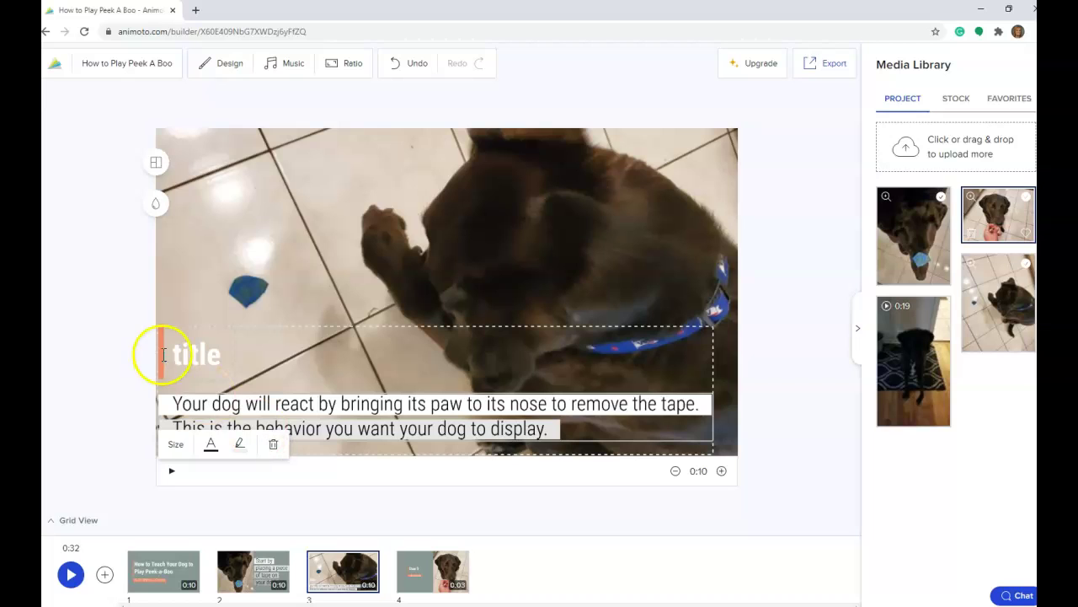
{"action": "left_click", "coordinate": [209, 356]}
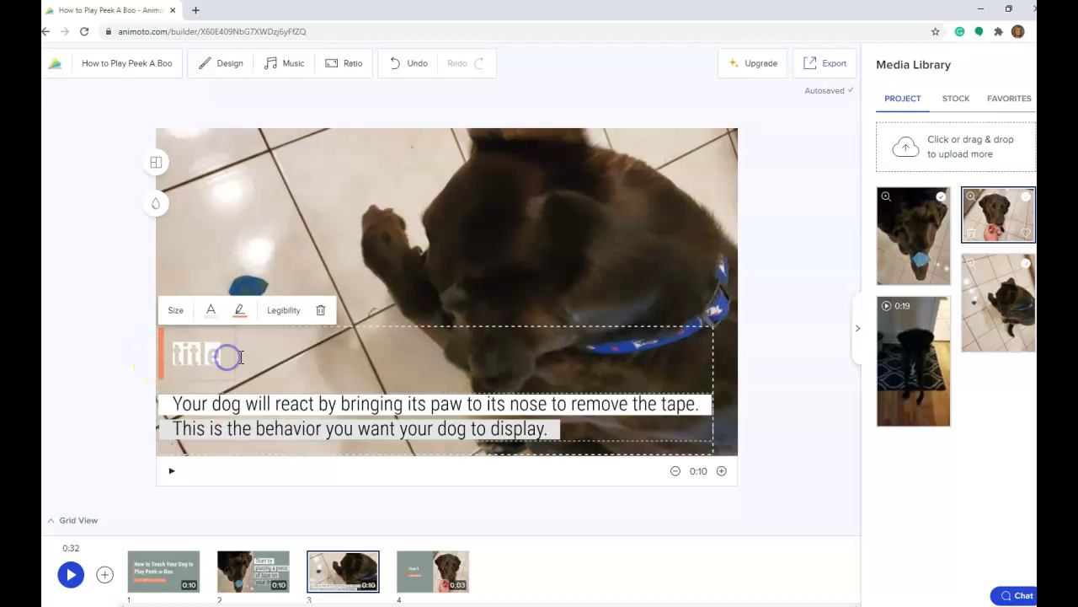
{"action": "type", "text": "Step 2"}
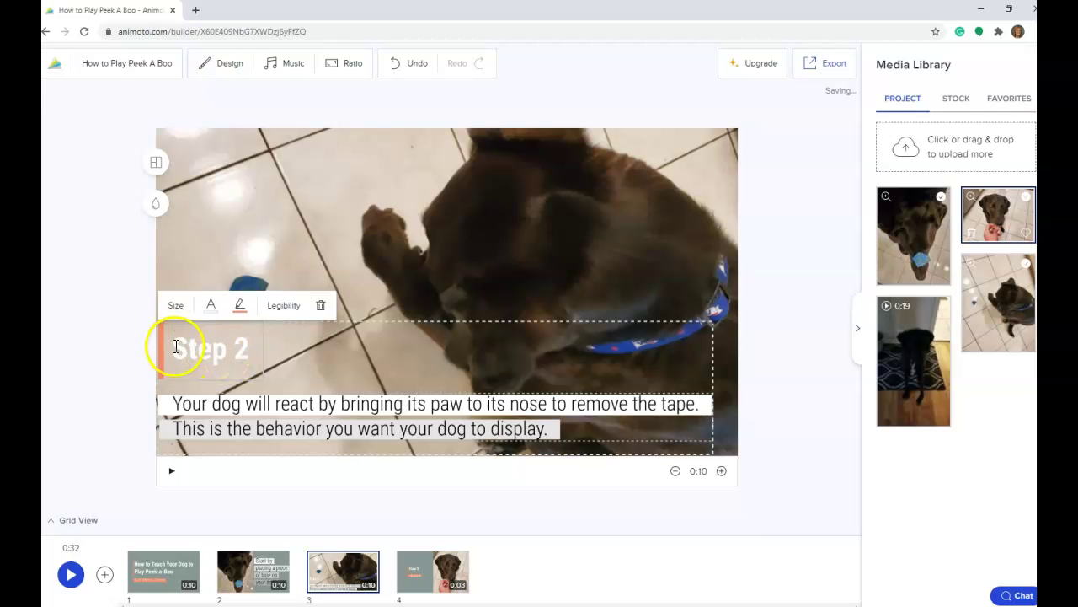
Step: Change the text colour of the "Step 2" title to black
{"action": "left_click_drag", "start_coordinate": [179, 349], "coordinate": [251, 352]}
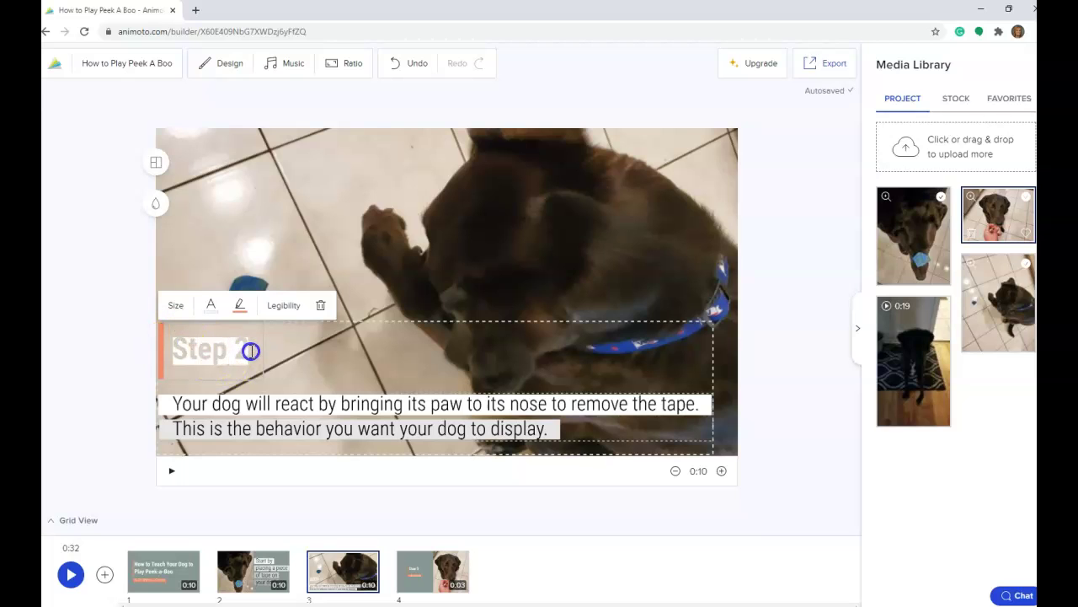
{"action": "left_click", "coordinate": [210, 306]}
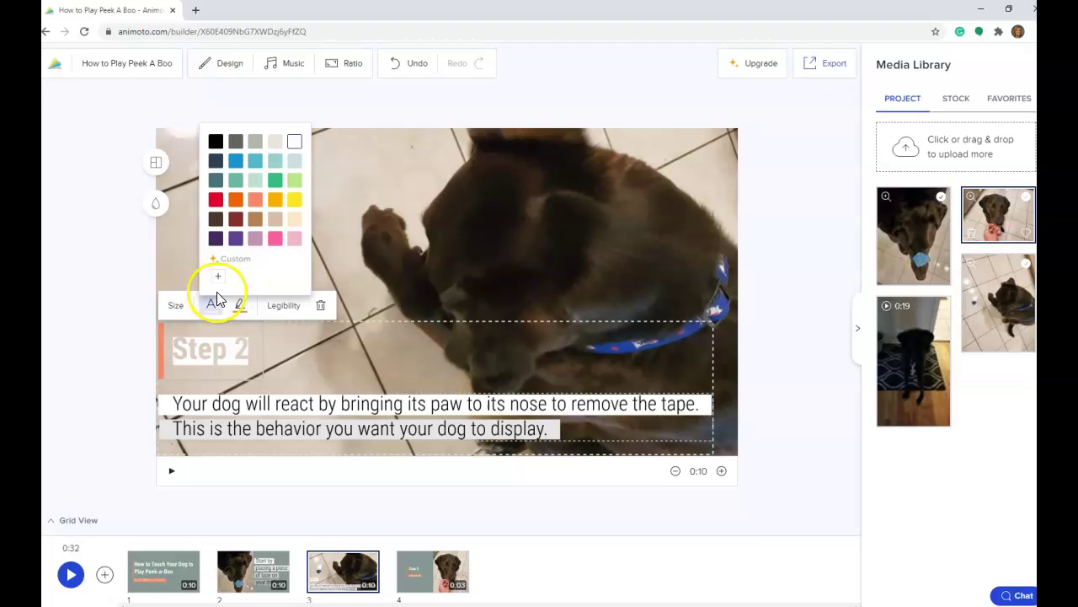
{"action": "left_click", "coordinate": [215, 141]}
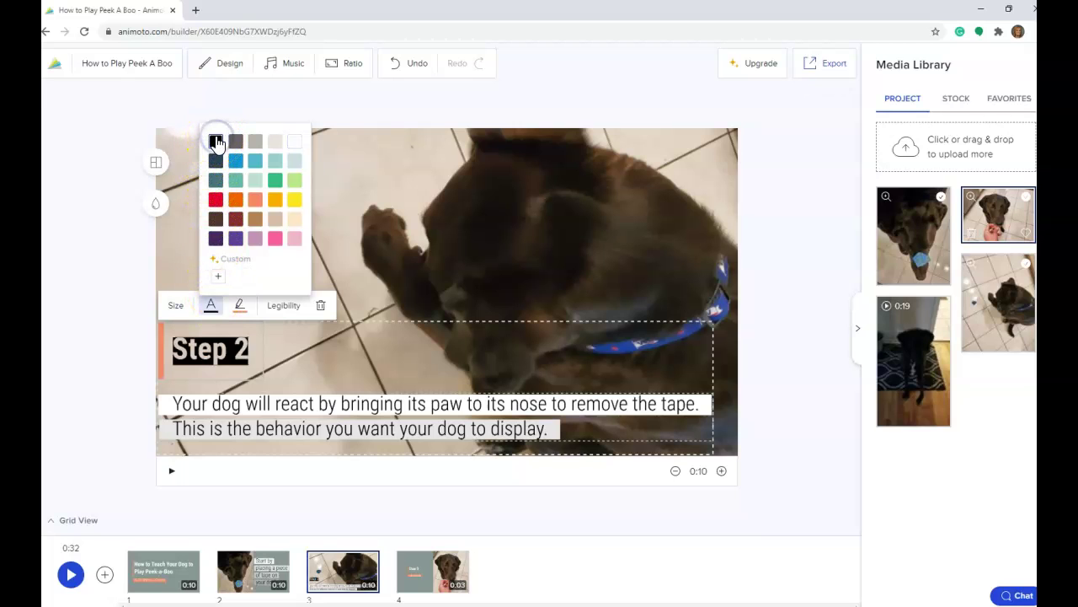
{"action": "left_click", "coordinate": [335, 223]}
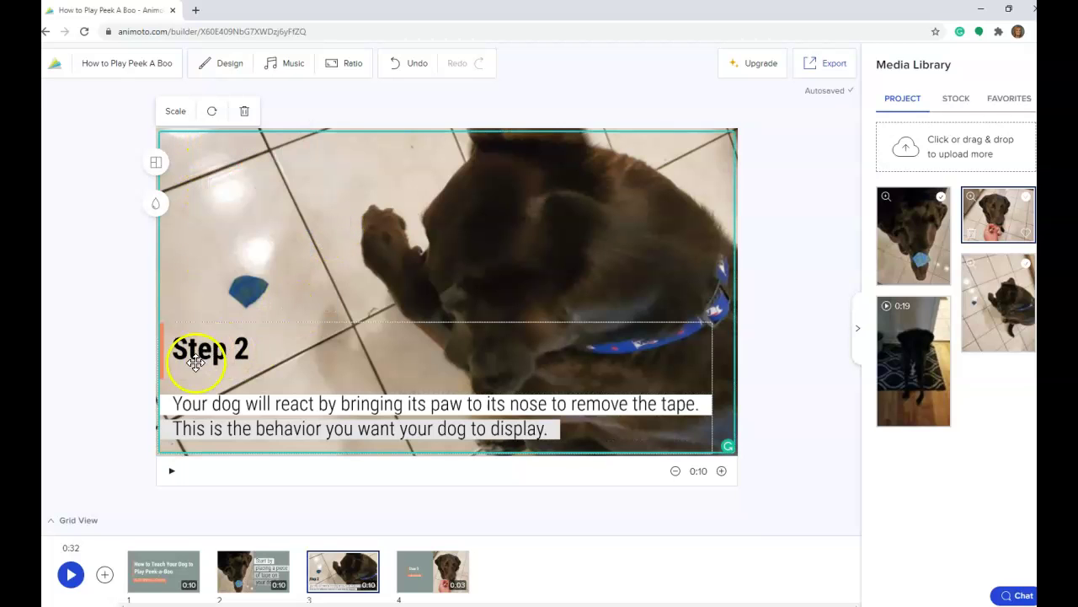
Step: Add a title above the tape-placing instruction in the second block and make it read "Step 1"
{"action": "mouse_move", "coordinate": [335, 569]}
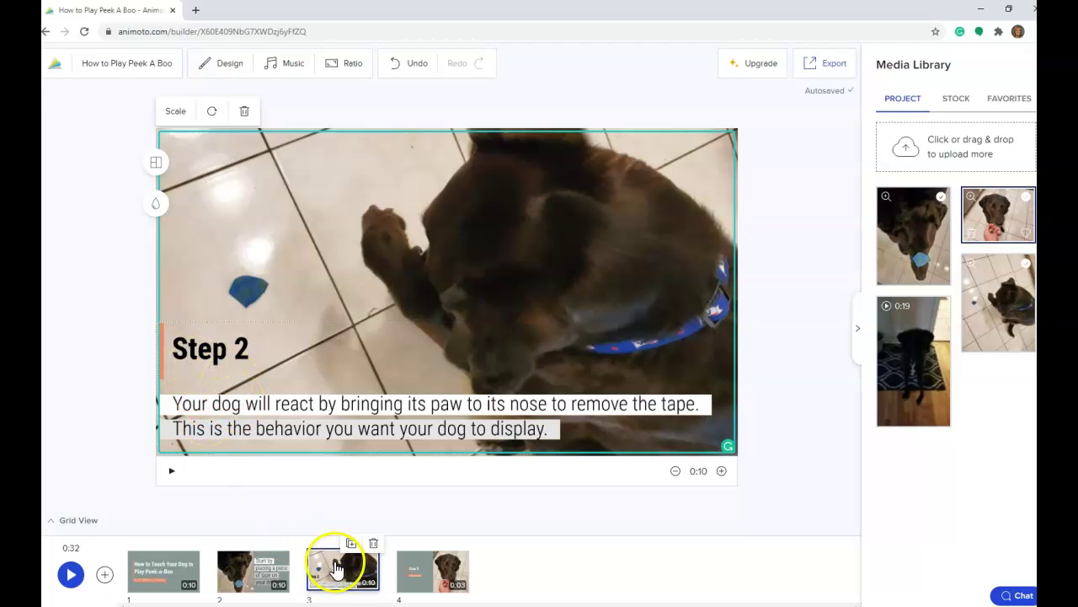
{"action": "left_click", "coordinate": [243, 575]}
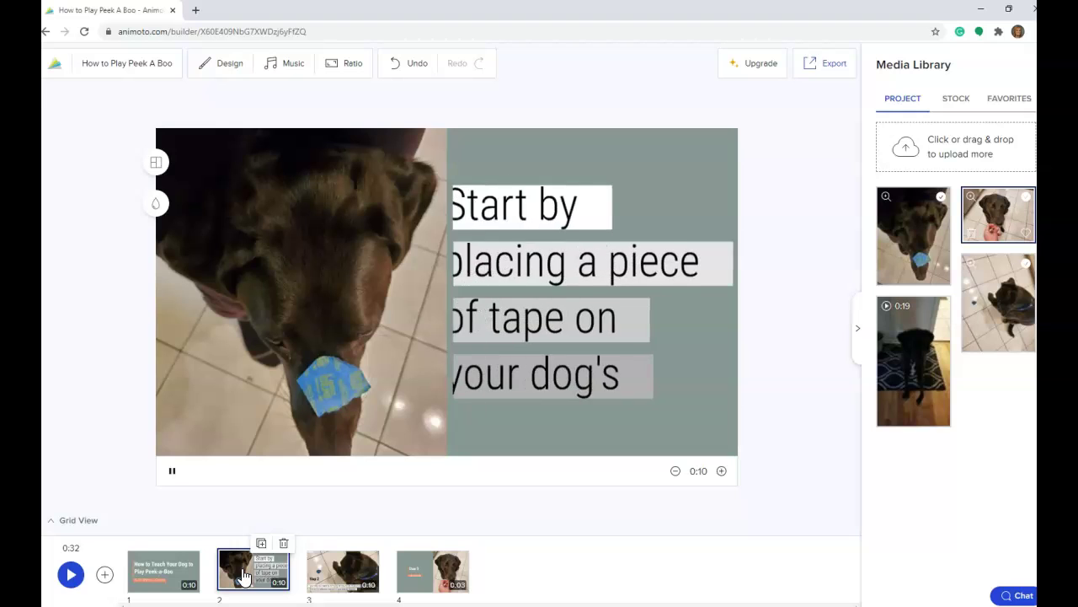
{"action": "left_click", "coordinate": [448, 241]}
{"action": "left_click", "coordinate": [474, 204]}
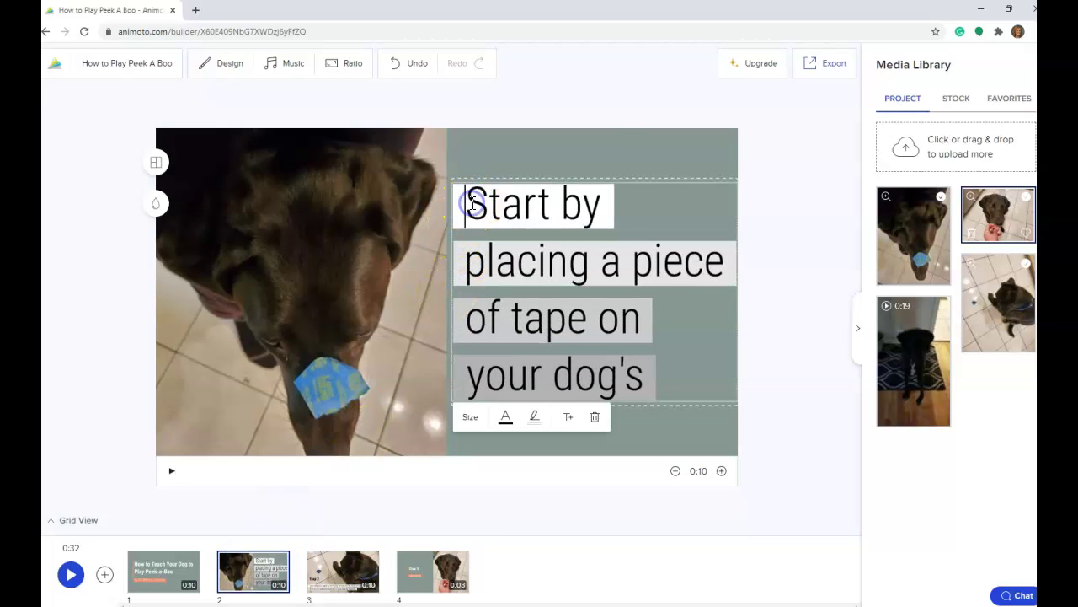
{"action": "left_click", "coordinate": [568, 418]}
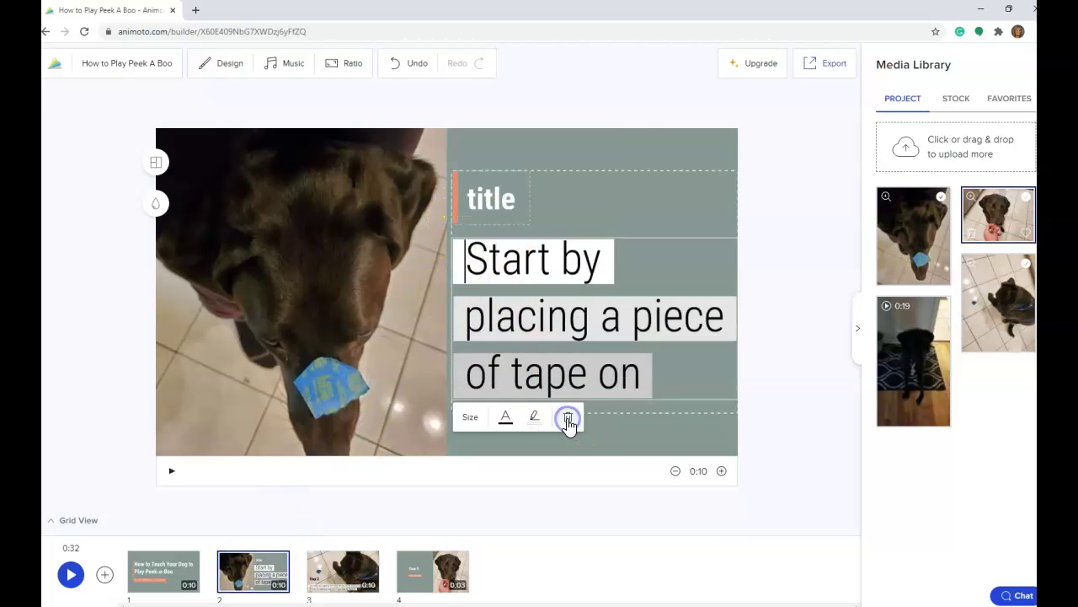
{"action": "left_click_drag", "start_coordinate": [470, 198], "coordinate": [515, 201]}
{"action": "type", "text": "Step 1"}
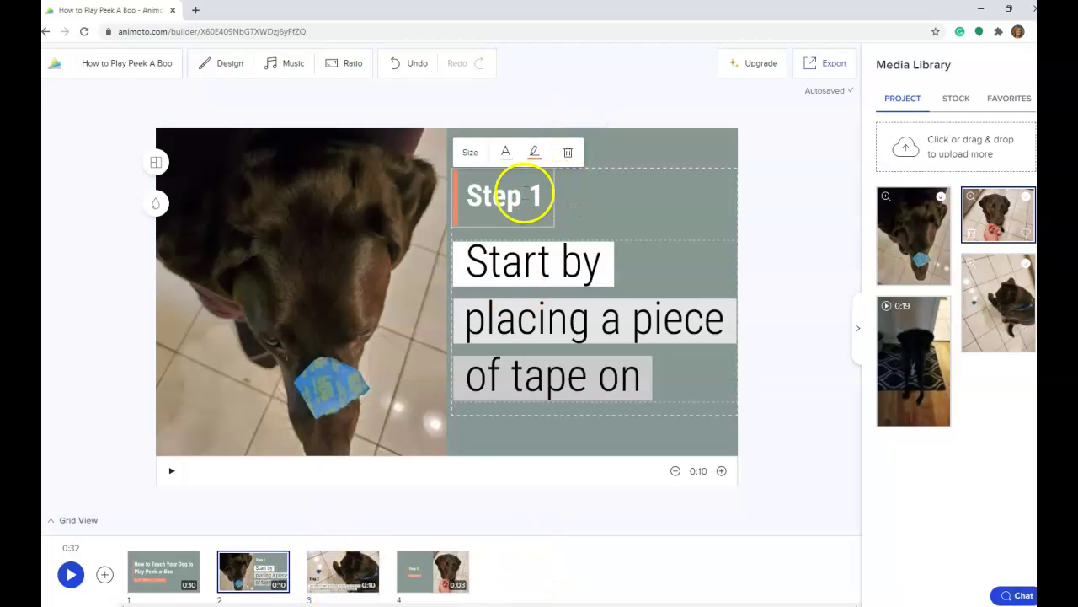
Step: Replace the fourth block's subtitle with the instruction to place the tape on the dog's nose several times and reward the dog each time
{"action": "left_click", "coordinate": [262, 573]}
{"action": "left_click", "coordinate": [340, 573]}
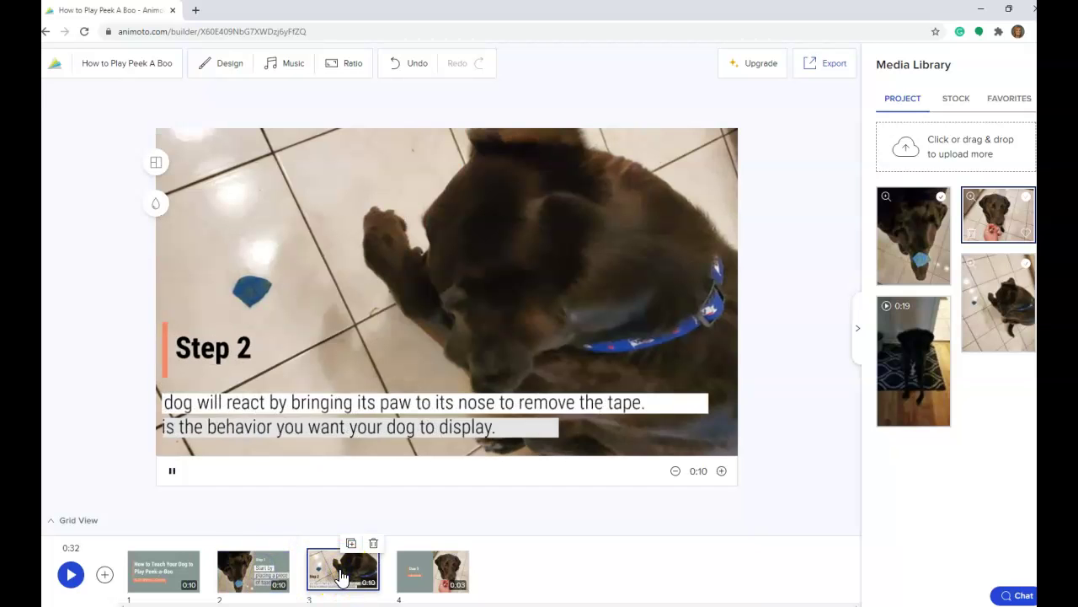
{"action": "left_click", "coordinate": [412, 571]}
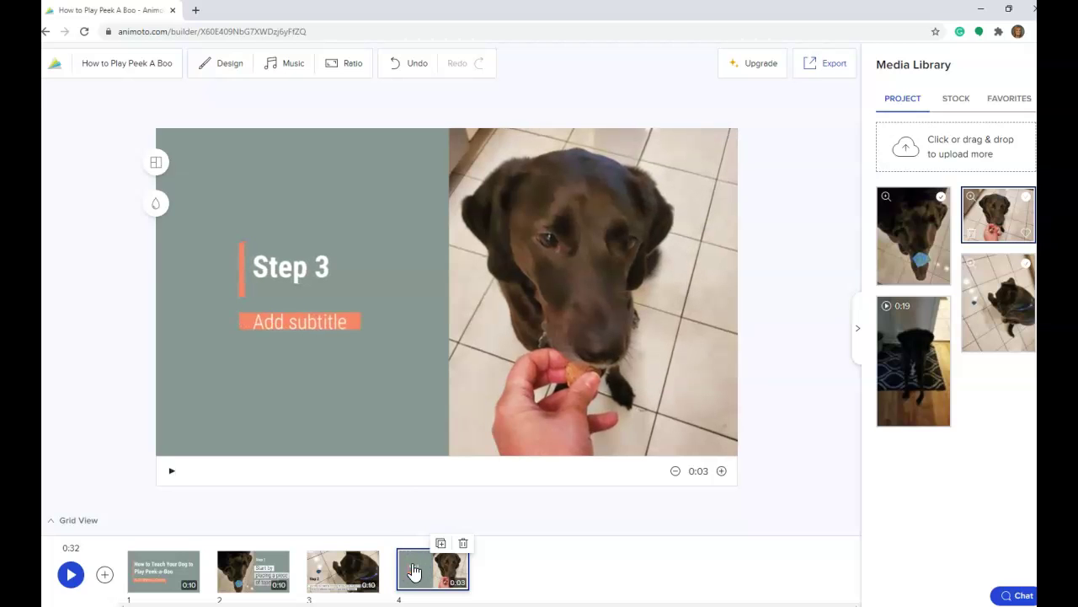
{"action": "left_click", "coordinate": [286, 320]}
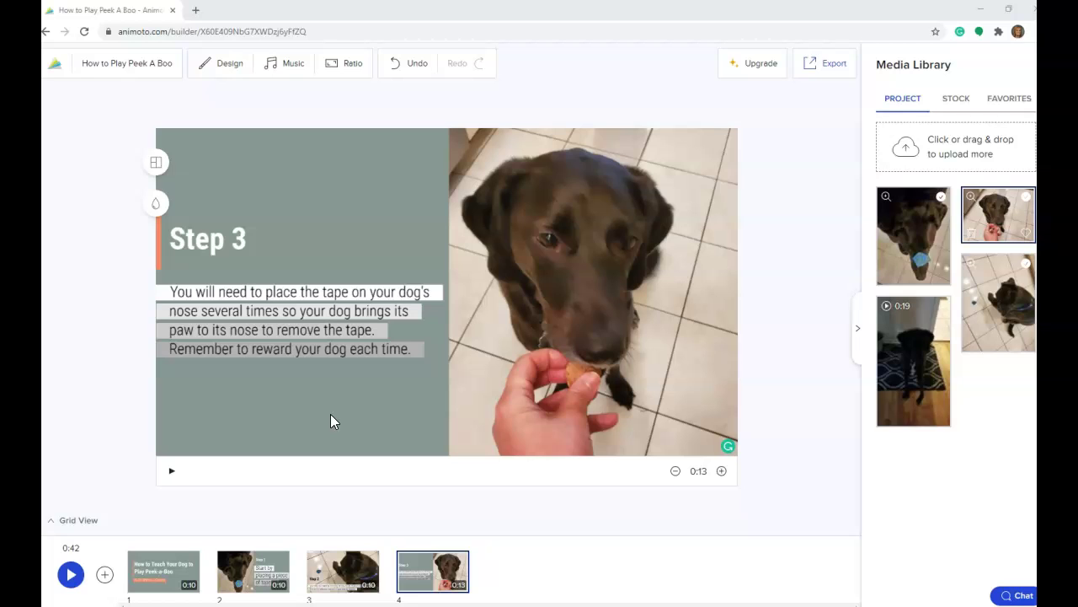
Step: Add a Call to Action text block telling viewers to repeat Steps 1 through 3 for a week and introduce the words "peek a boo"
{"action": "left_click", "coordinate": [103, 575]}
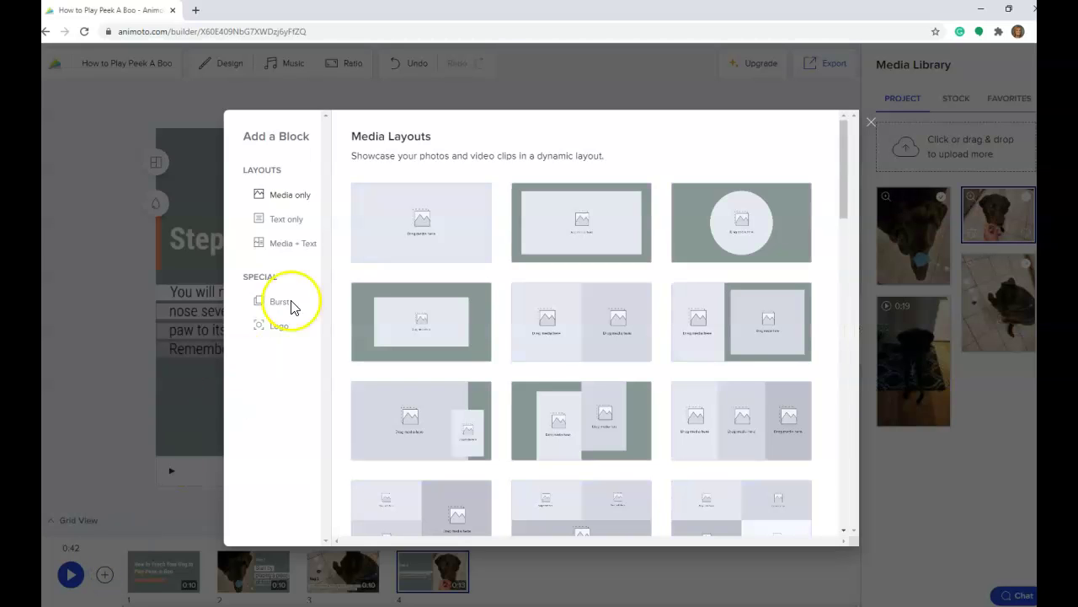
{"action": "left_click", "coordinate": [284, 221]}
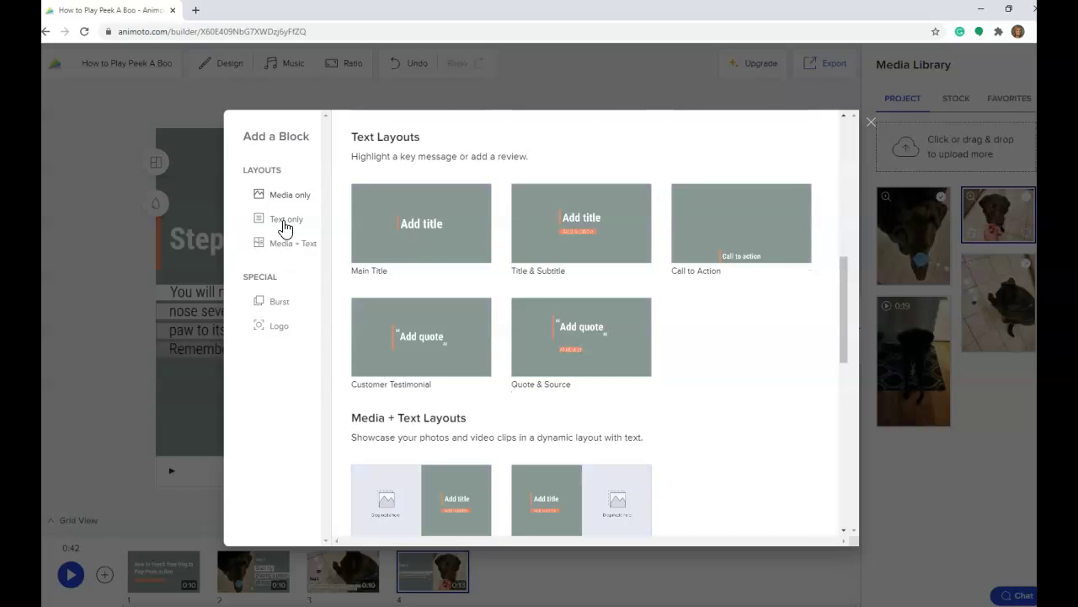
{"action": "left_click", "coordinate": [753, 244]}
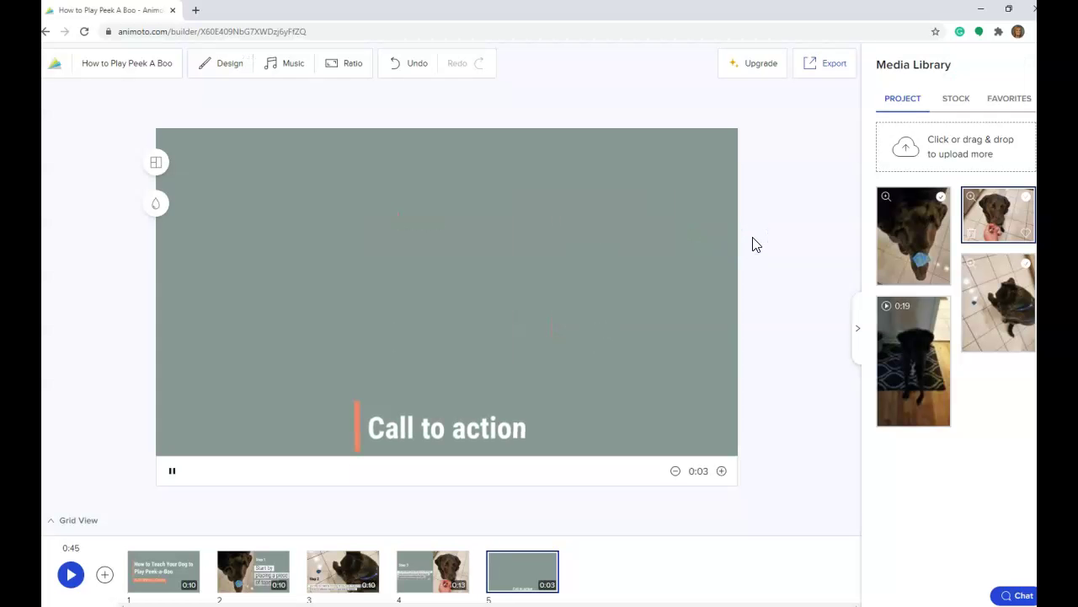
{"action": "left_click", "coordinate": [456, 447]}
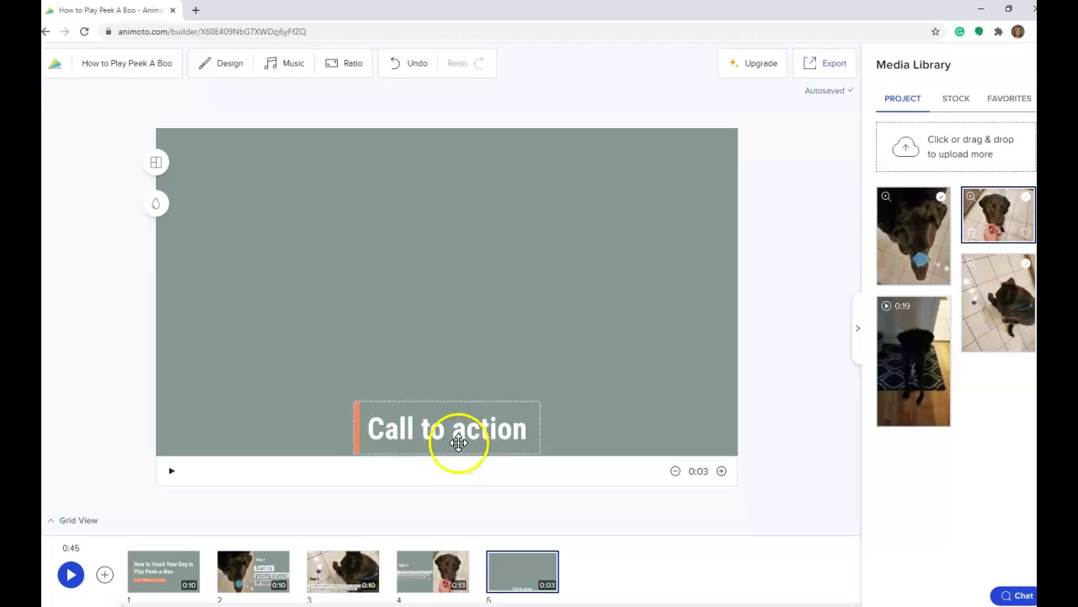
{"action": "left_click", "coordinate": [294, 539]}
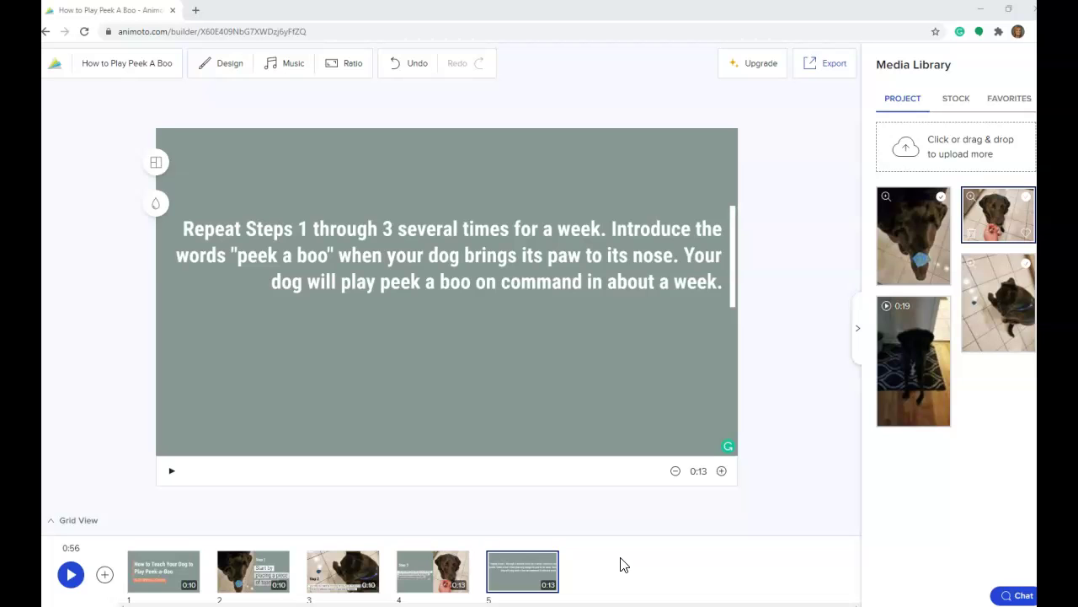
Step: Add a single-media block at the end of the video and fill it with the 0:19 dog clip
{"action": "left_click", "coordinate": [105, 576]}
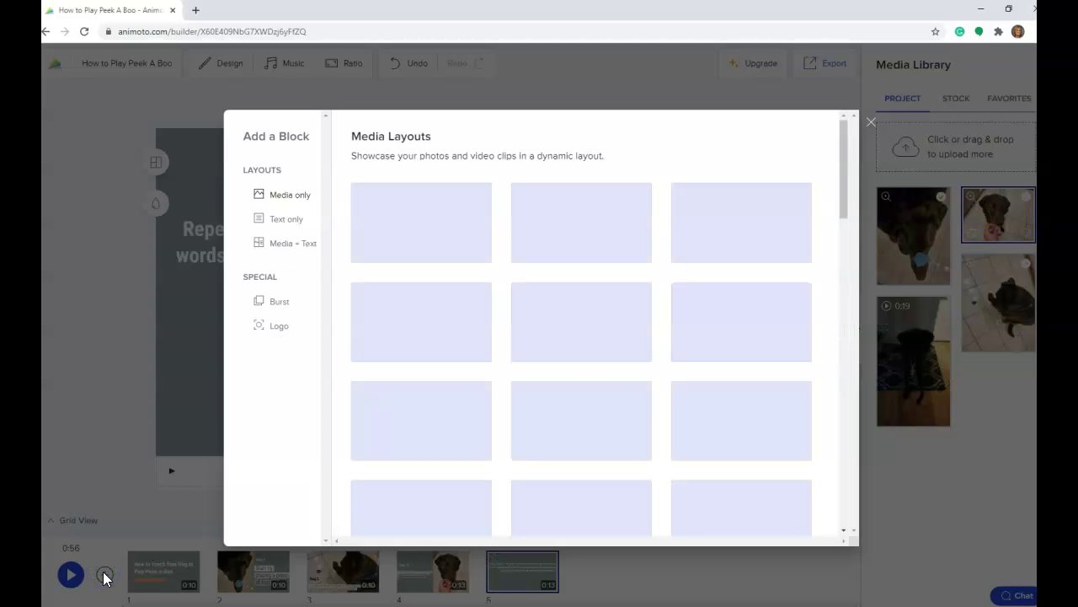
{"action": "left_click", "coordinate": [380, 209]}
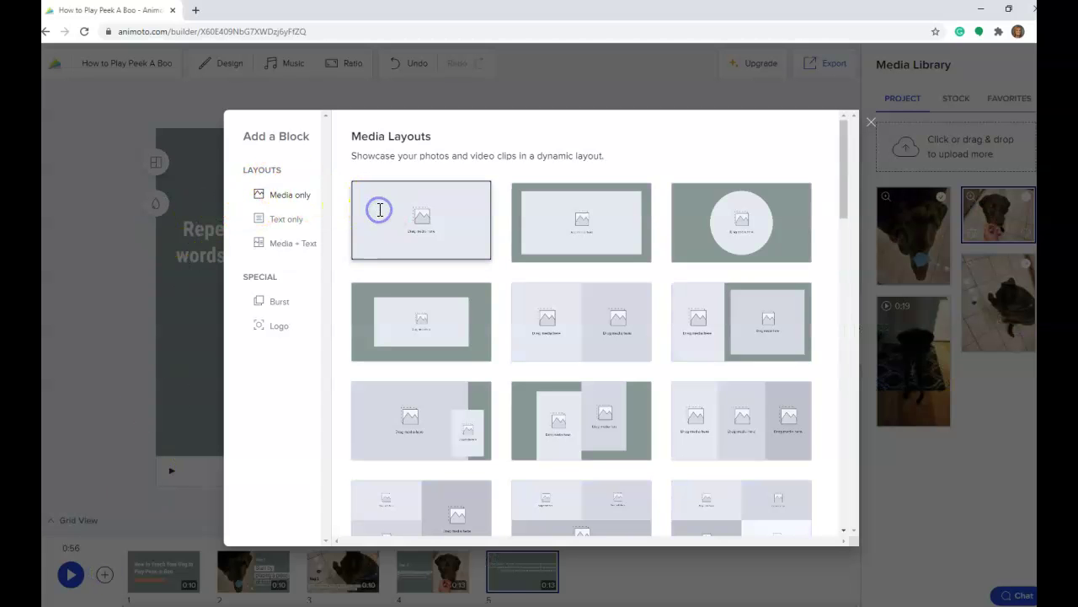
{"action": "left_click_drag", "start_coordinate": [901, 345], "coordinate": [434, 270]}
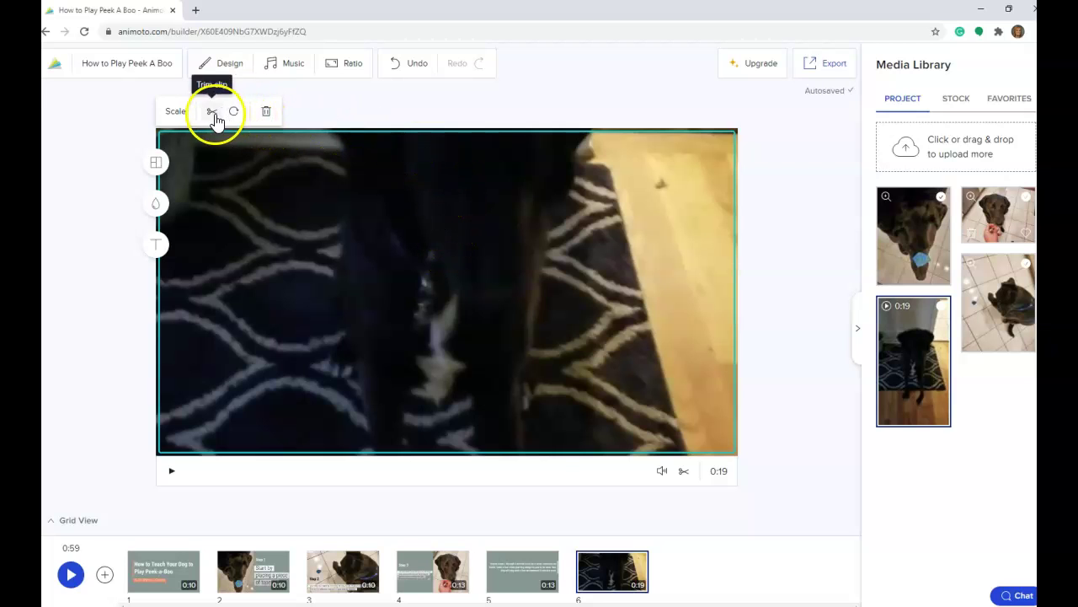
Step: Scale the dog clip in the sixth block down to its smallest size
{"action": "left_click", "coordinate": [183, 111]}
{"action": "left_click_drag", "start_coordinate": [198, 142], "coordinate": [180, 144]}
{"action": "left_click", "coordinate": [212, 284]}
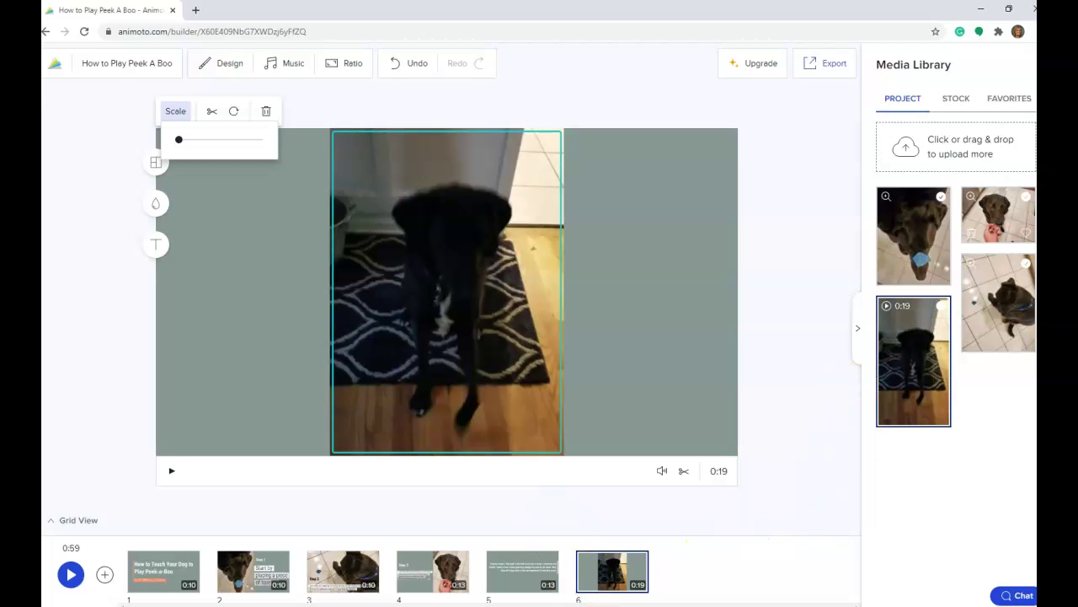
Step: Render and play a preview of the whole video
{"action": "mouse_move", "coordinate": [345, 605]}
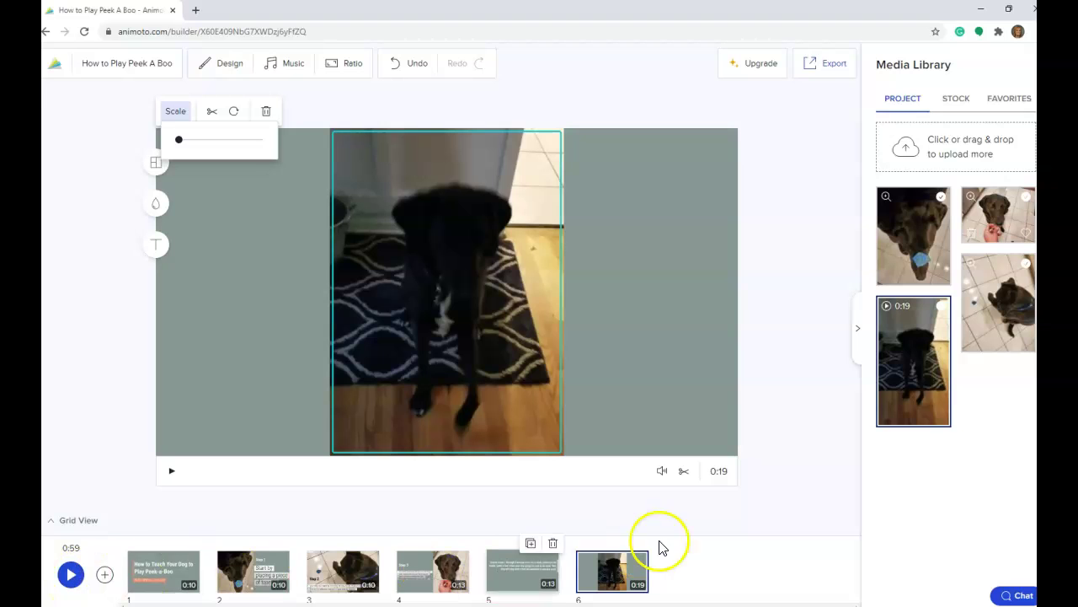
{"action": "mouse_move", "coordinate": [514, 580]}
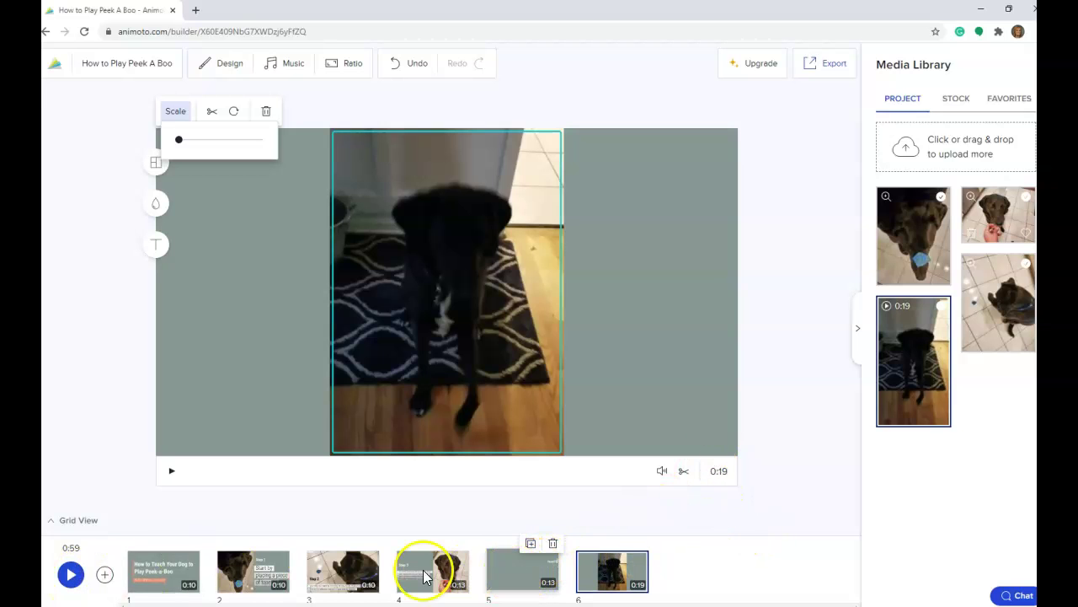
{"action": "left_click", "coordinate": [72, 575]}
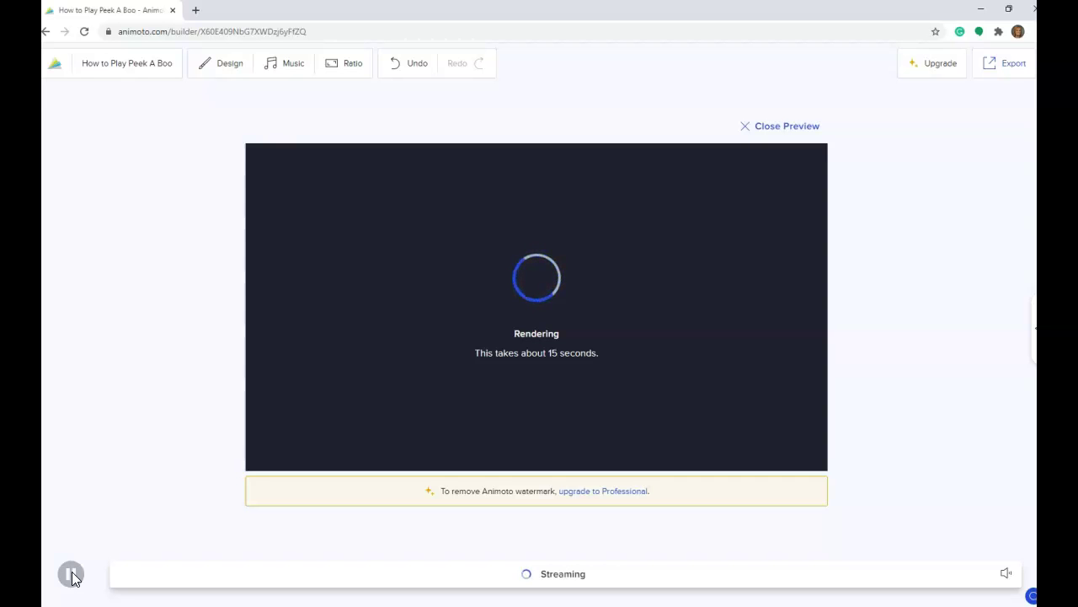
{"action": "left_click", "coordinate": [80, 603]}
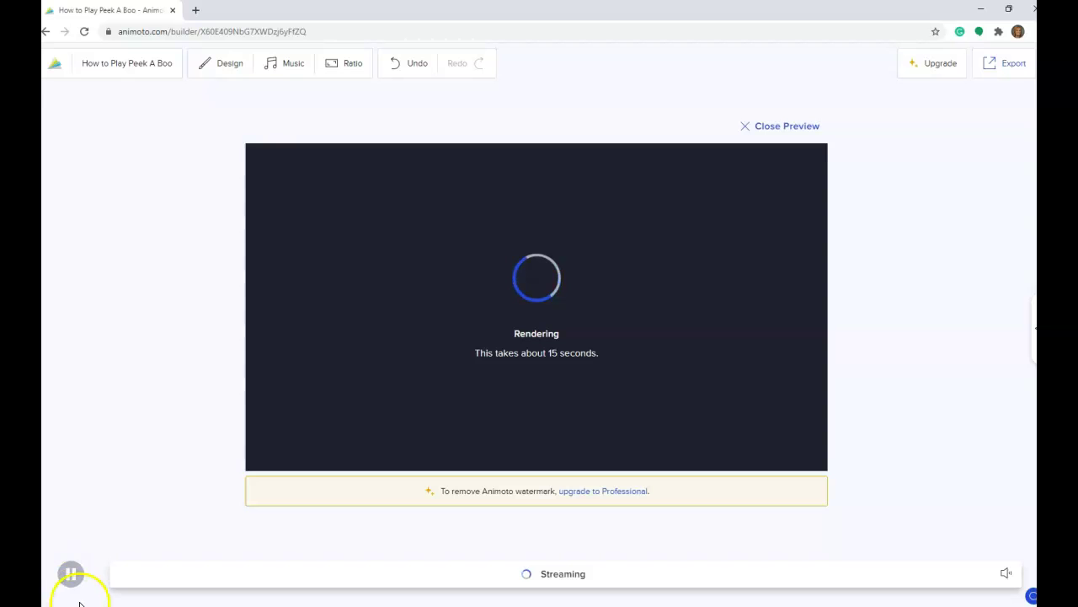
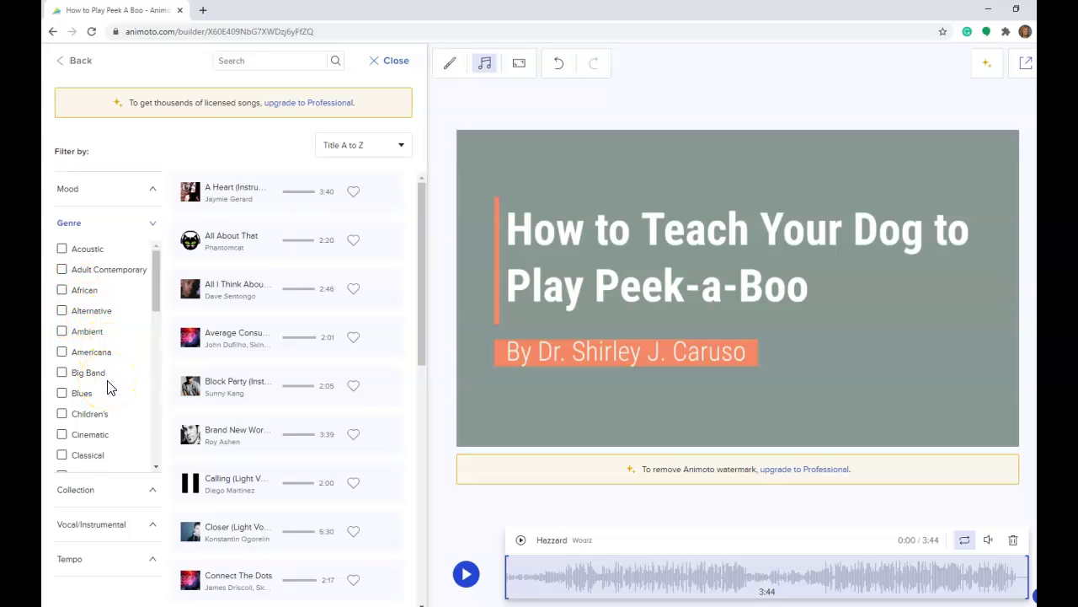
Step: Filter the music library by the Ambient genre and listen to the song "All Around Us"
{"action": "scroll", "coordinate": [107, 385], "scroll_direction": "down", "scroll_amount": 1}
{"action": "scroll", "coordinate": [107, 386], "scroll_direction": "up", "scroll_amount": 1}
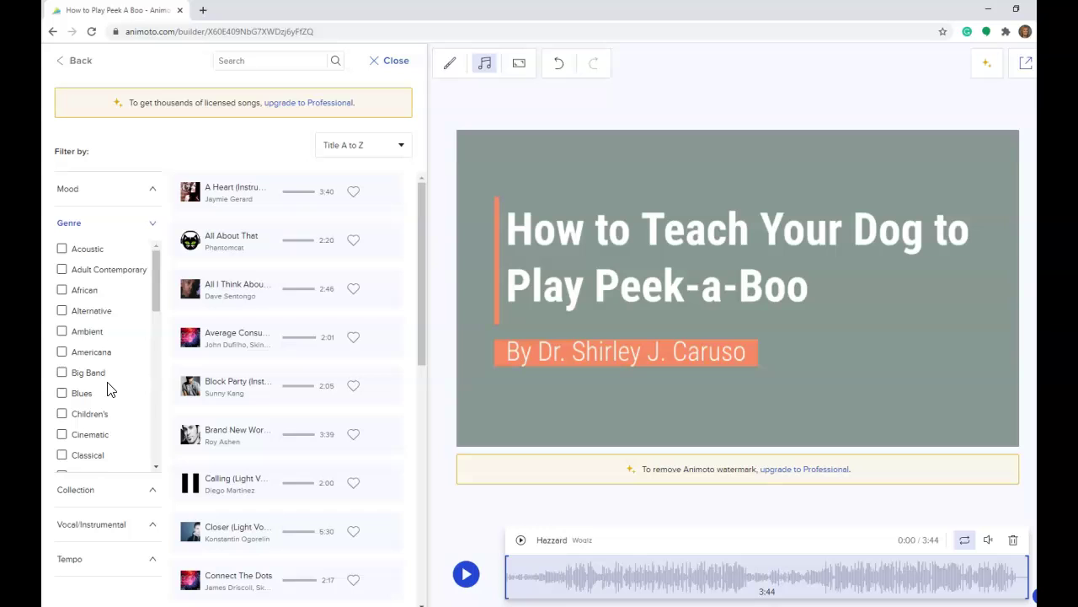
{"action": "left_click", "coordinate": [62, 332]}
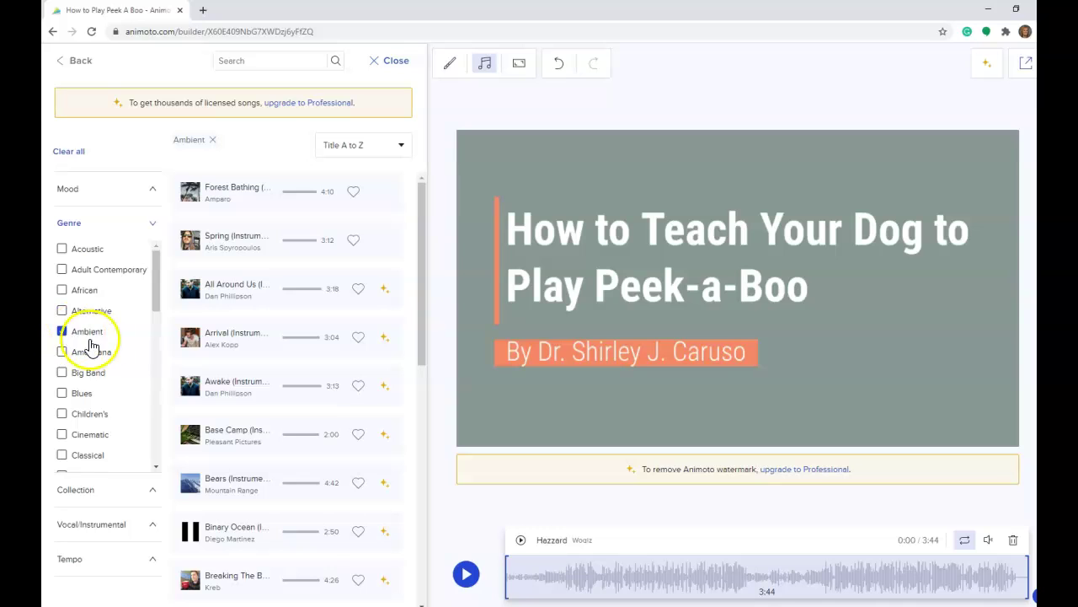
{"action": "left_click", "coordinate": [226, 298]}
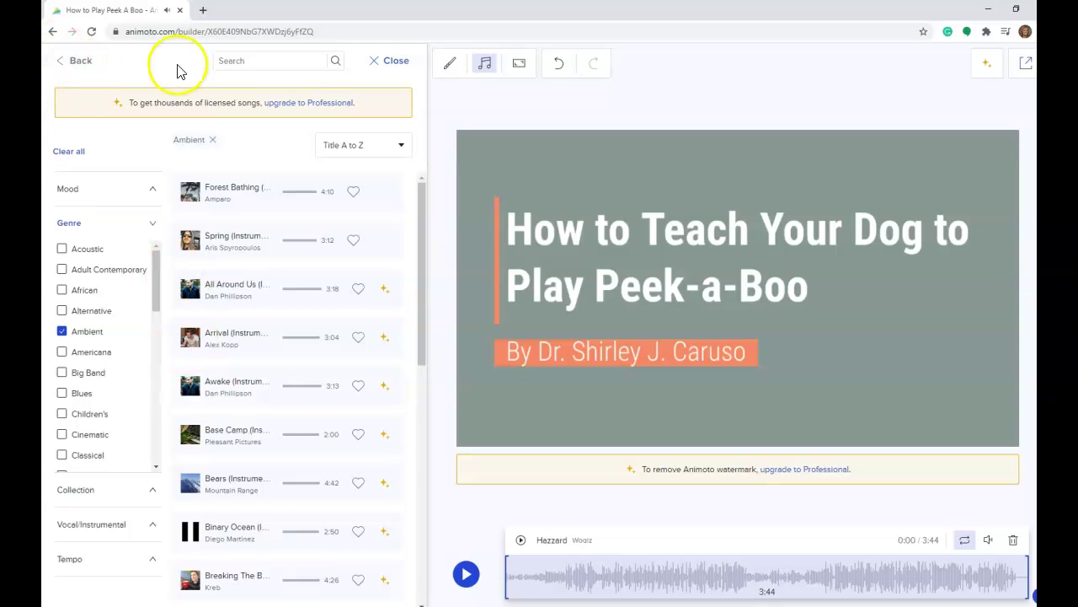
Step: Leave the music library, preview the start of the video and pause the playback
{"action": "left_click", "coordinate": [372, 65]}
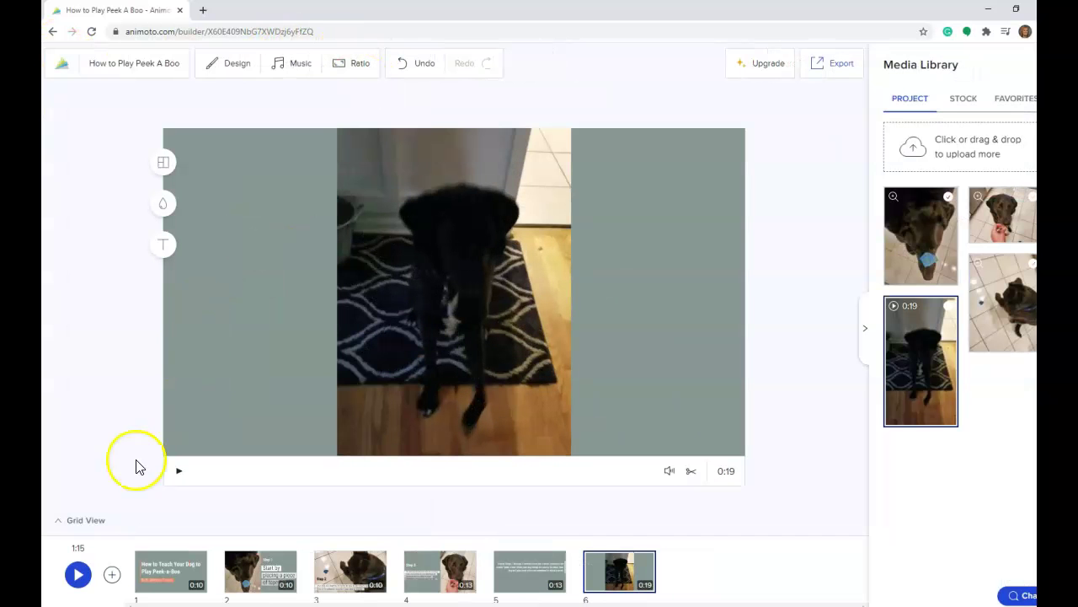
{"action": "left_click", "coordinate": [78, 576]}
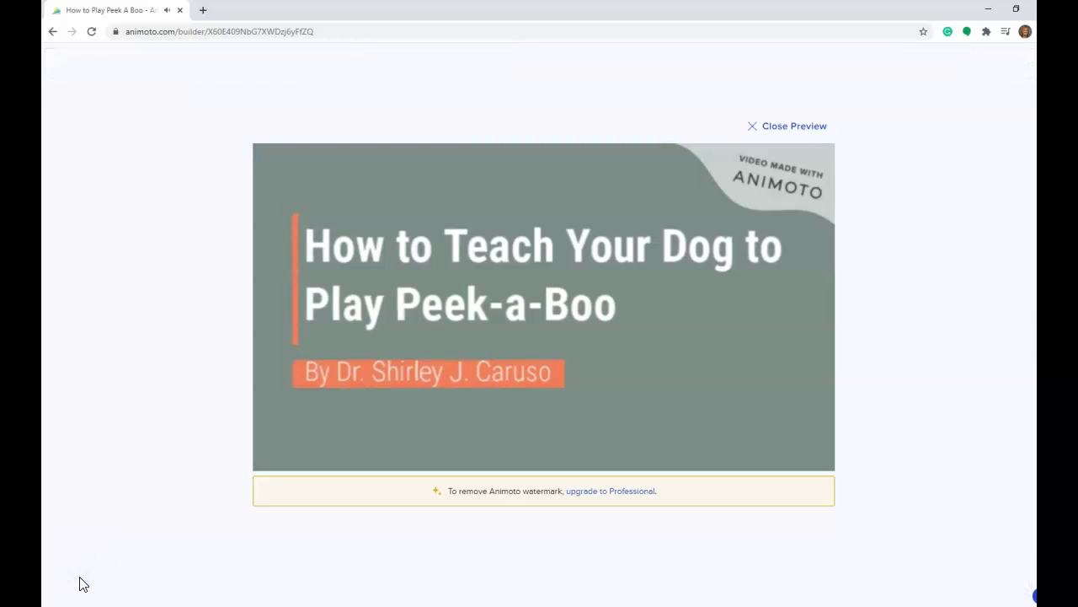
{"action": "left_click", "coordinate": [78, 574]}
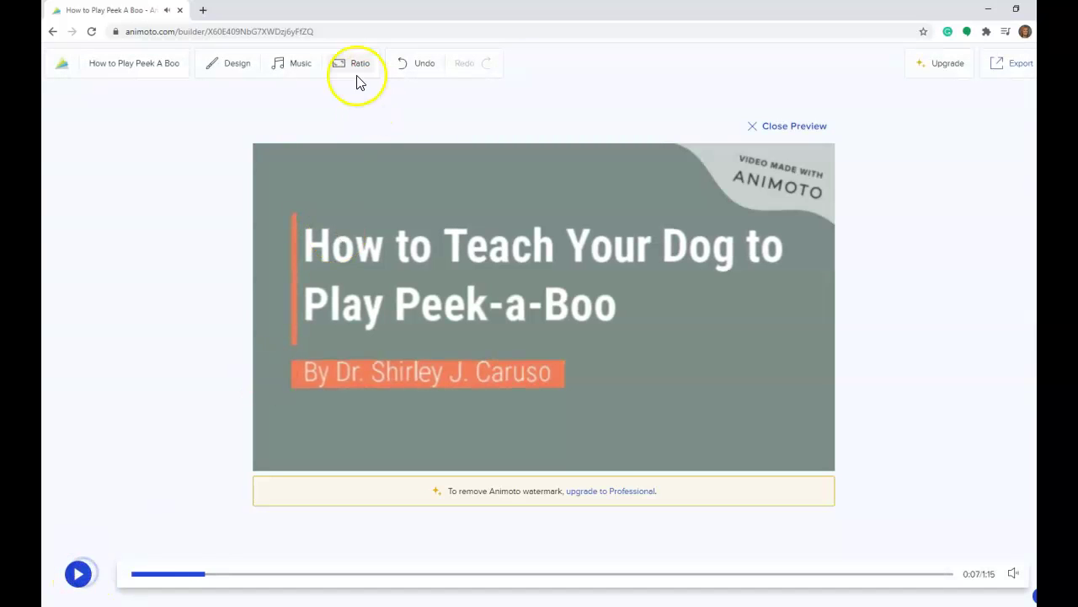
Step: Reopen the music library and check whether the Ambient songs "Awake" and "All Around Us" can be applied
{"action": "left_click", "coordinate": [295, 66]}
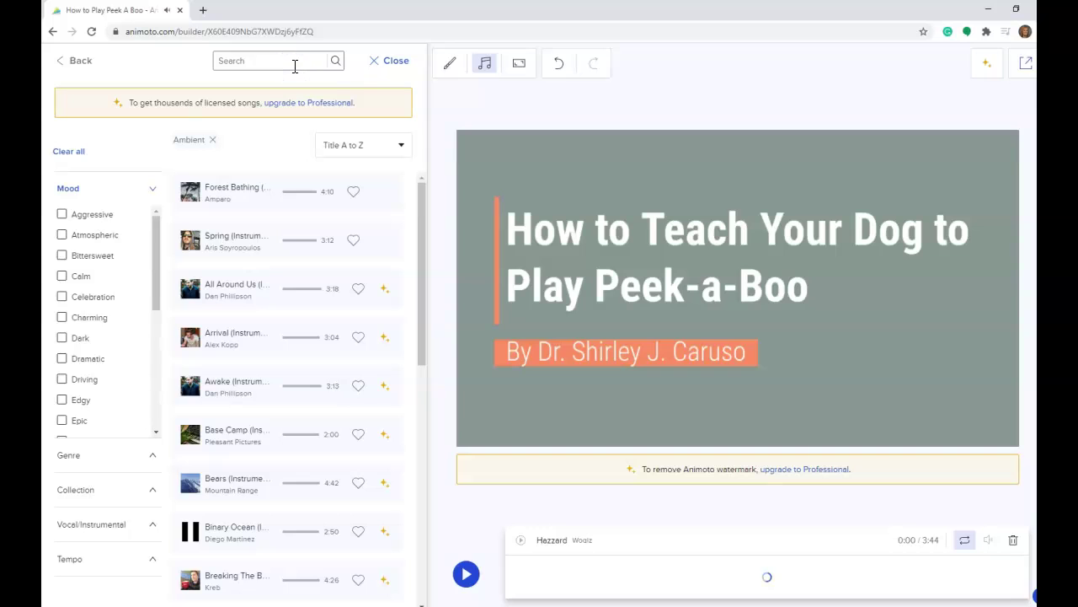
{"action": "left_click", "coordinate": [190, 385]}
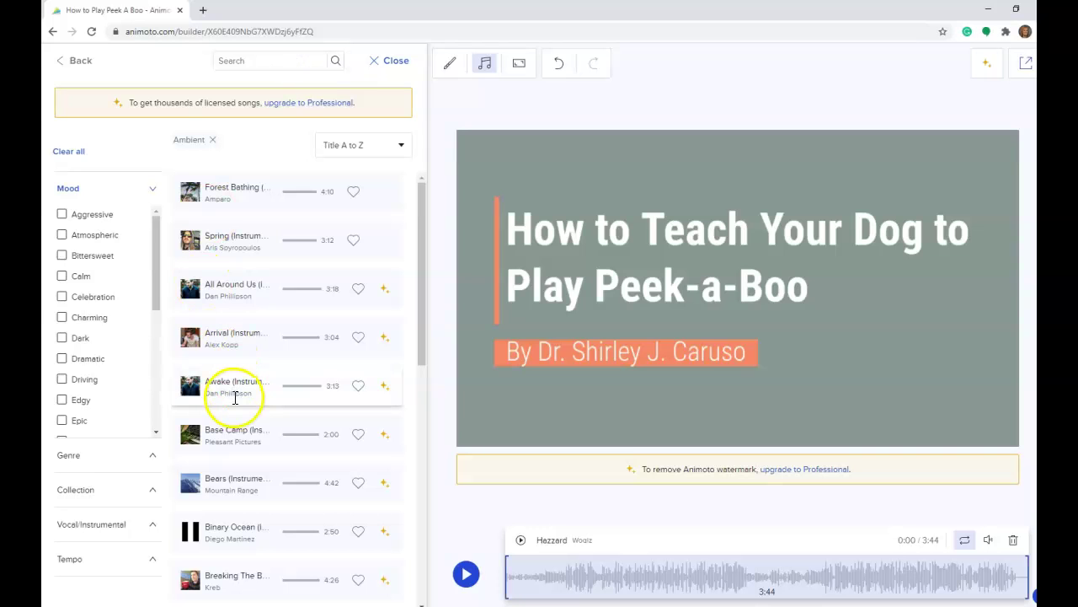
{"action": "left_click", "coordinate": [385, 388]}
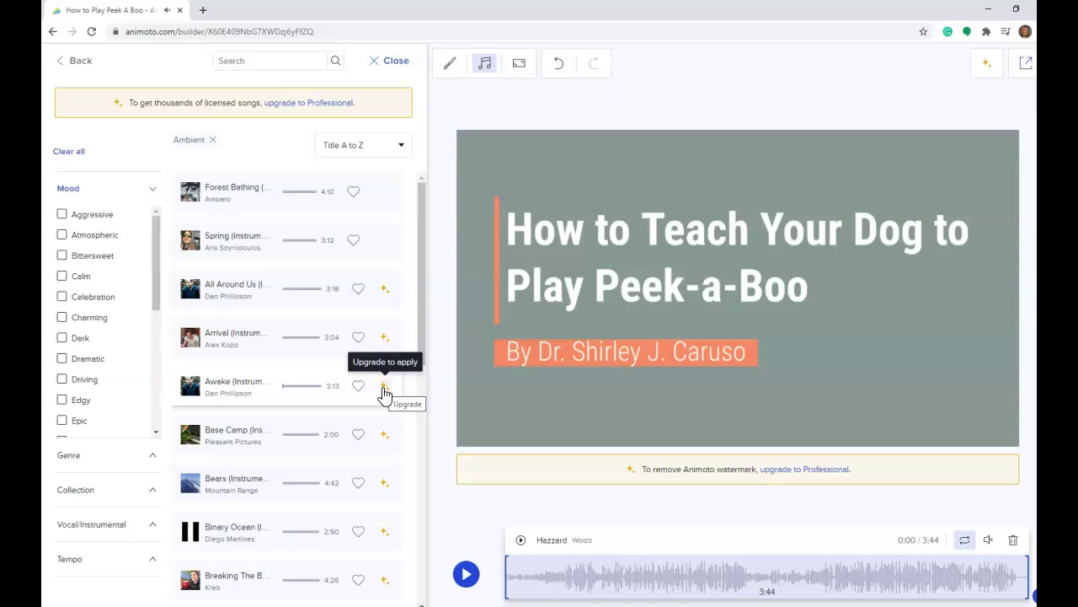
{"action": "left_click", "coordinate": [377, 229]}
{"action": "left_click", "coordinate": [258, 180]}
{"action": "left_click", "coordinate": [385, 292]}
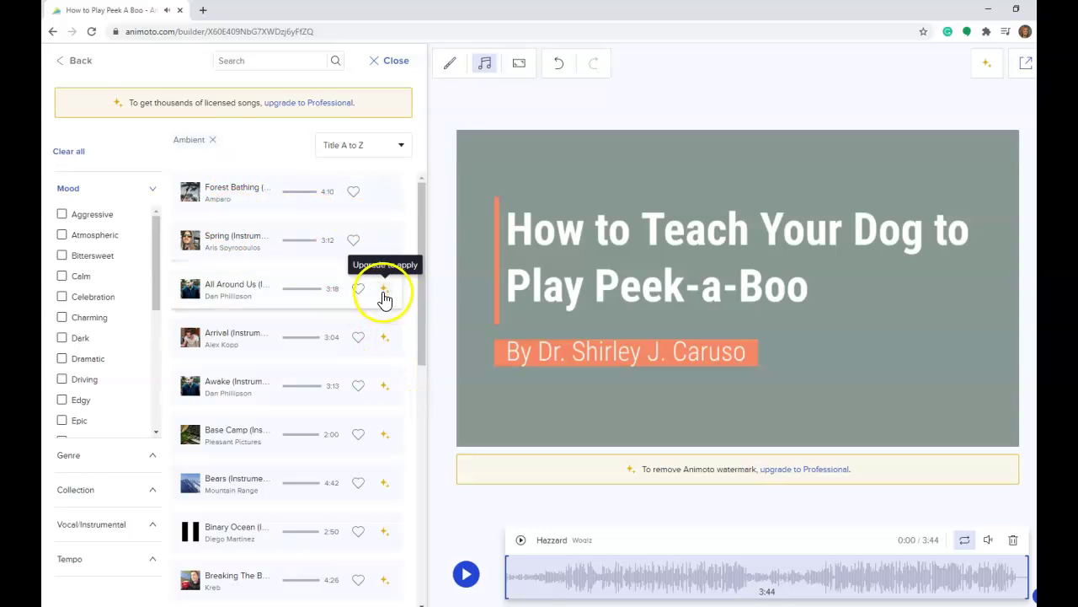
{"action": "left_click", "coordinate": [386, 301]}
Step: Listen to "Spring (Instrumental)" and apply it as the video's music
{"action": "left_click", "coordinate": [223, 245]}
{"action": "left_click", "coordinate": [224, 260]}
{"action": "left_click", "coordinate": [381, 240]}
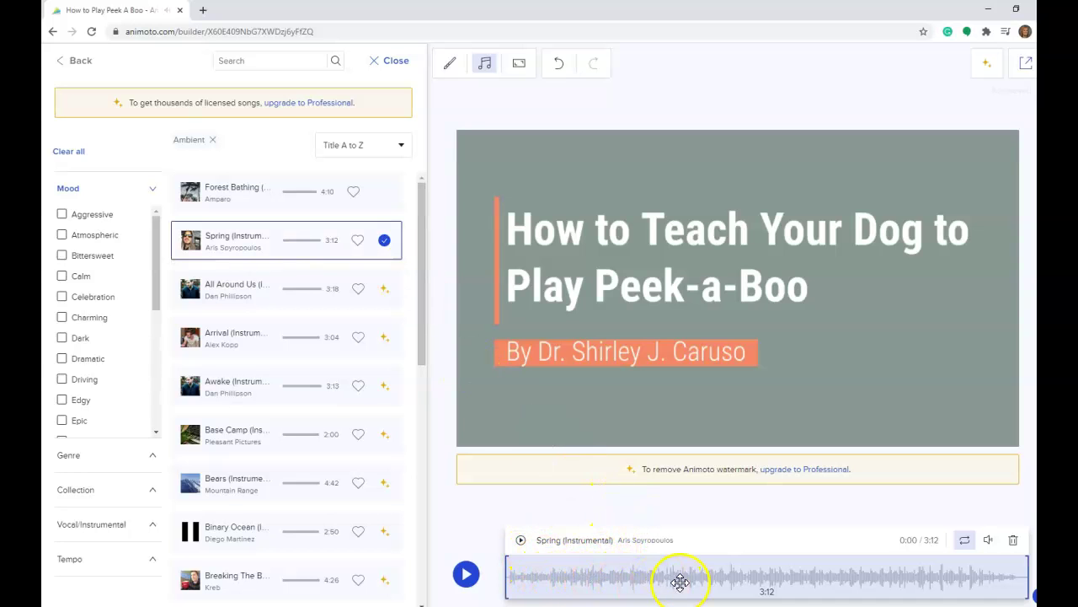
Step: Lower the music track's volume to about one fifth of its range and return to the storyboard
{"action": "left_click", "coordinate": [989, 540]}
{"action": "mouse_move", "coordinate": [999, 506]}
{"action": "left_mouse_down"}
{"action": "mouse_move", "coordinate": [1001, 486]}
{"action": "mouse_move", "coordinate": [1000, 502]}
{"action": "left_mouse_up"}
{"action": "left_click", "coordinate": [993, 558]}
{"action": "left_click_drag", "start_coordinate": [992, 558], "coordinate": [969, 571]}
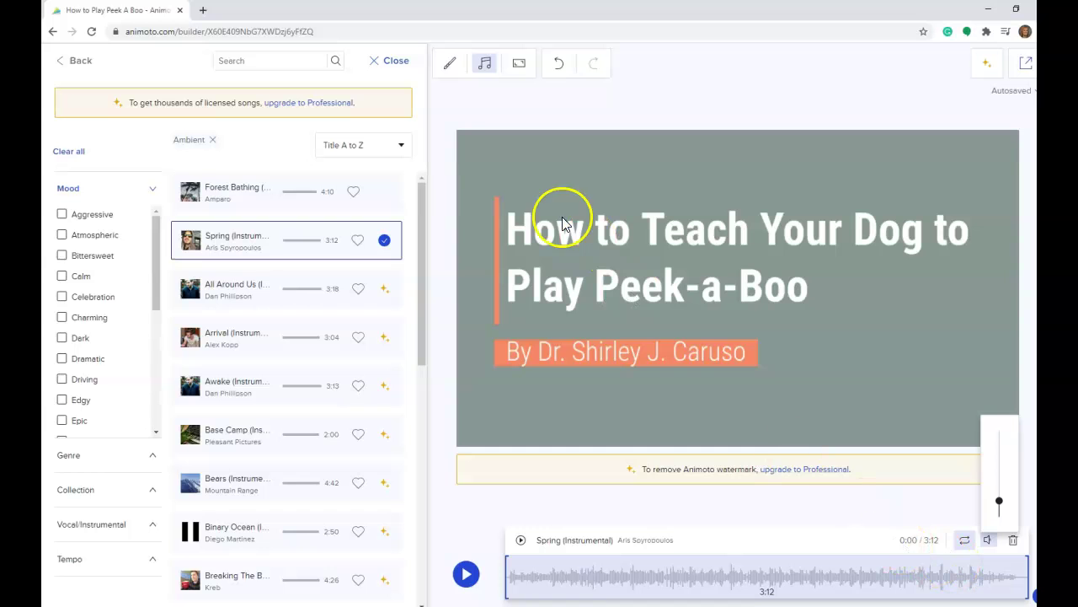
{"action": "left_click", "coordinate": [370, 64]}
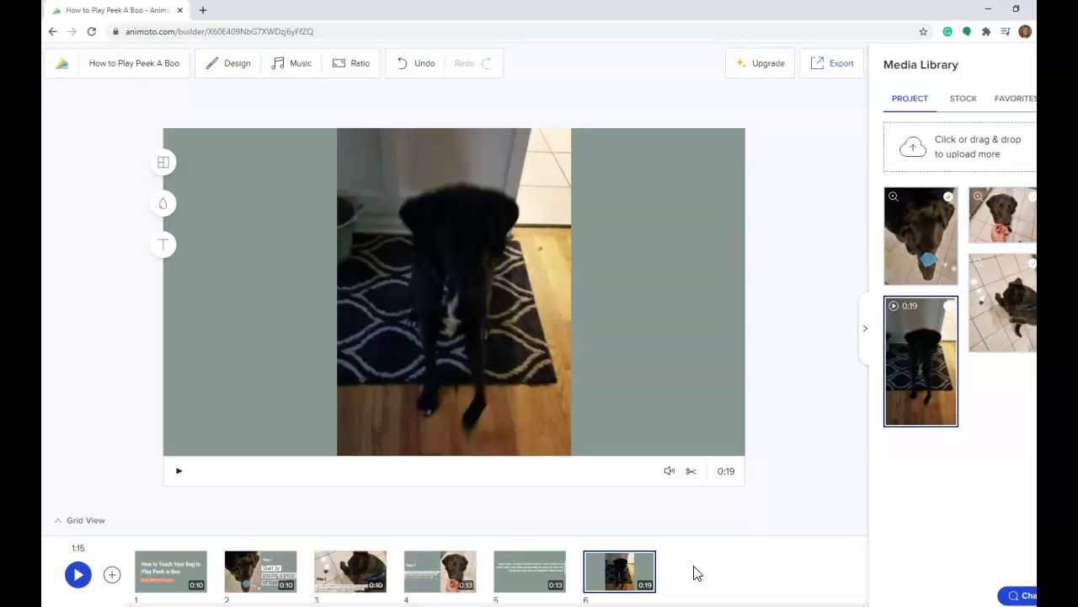
Step: Add a Main Title text block after the dog clip and change its title's accent colour to white
{"action": "left_click", "coordinate": [112, 575]}
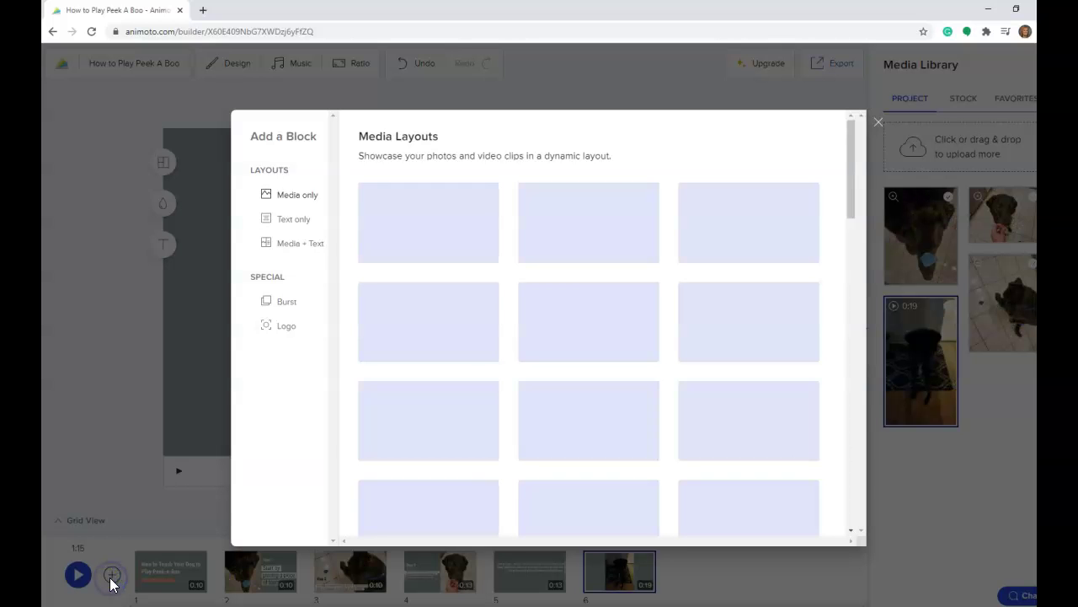
{"action": "left_click", "coordinate": [289, 220]}
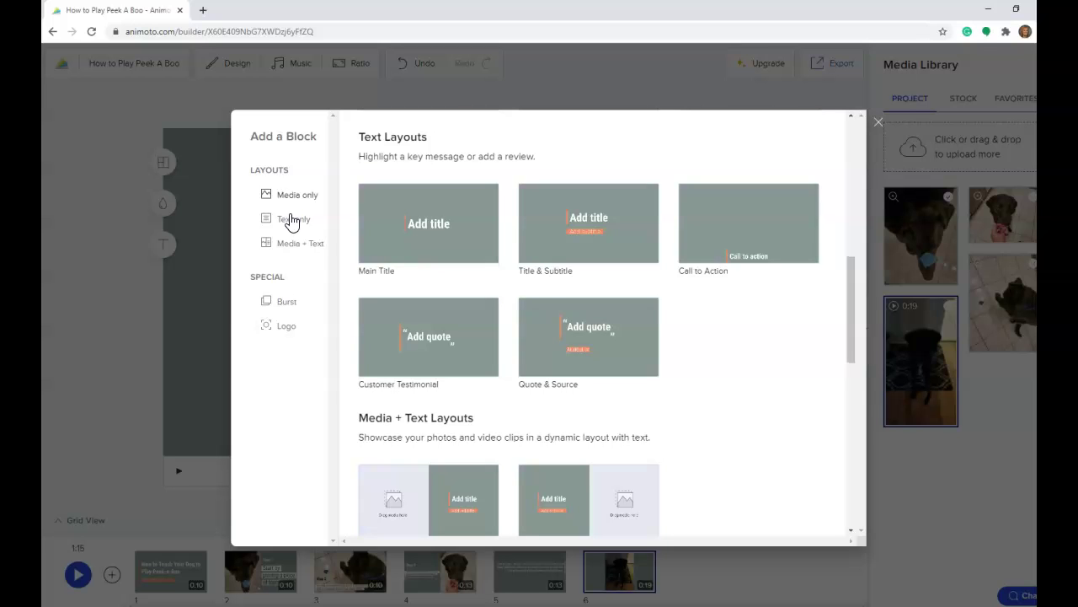
{"action": "left_click", "coordinate": [422, 223]}
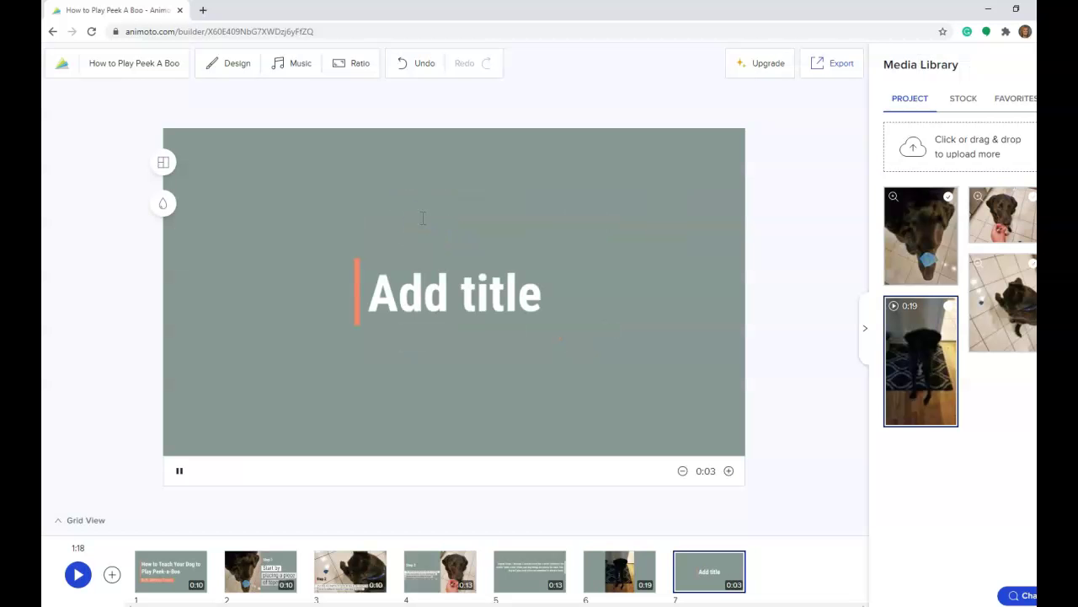
{"action": "left_click", "coordinate": [406, 232]}
{"action": "left_click", "coordinate": [376, 294]}
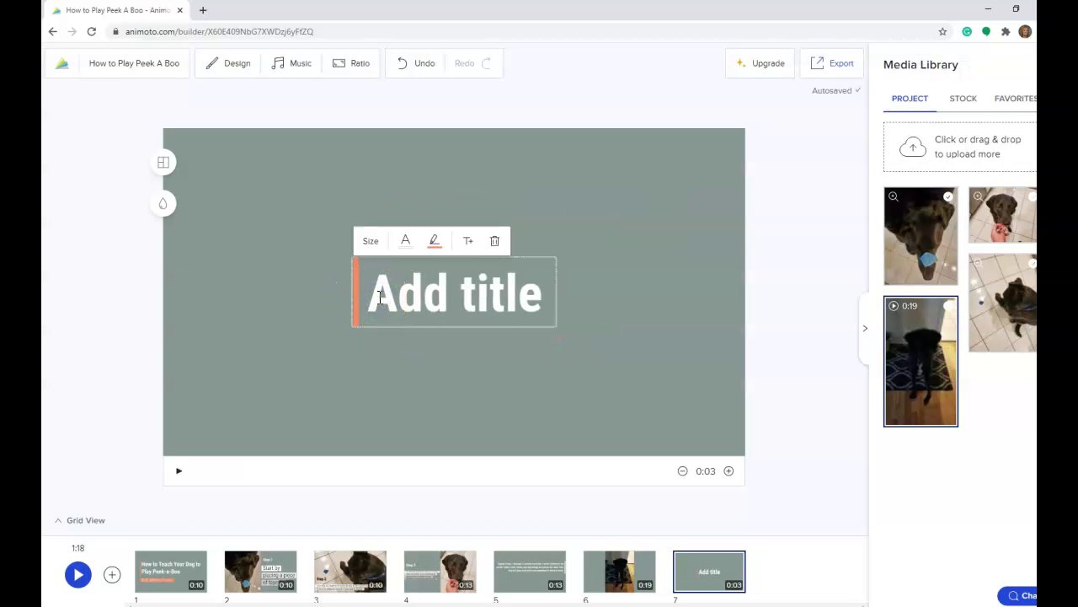
{"action": "left_click", "coordinate": [435, 242]}
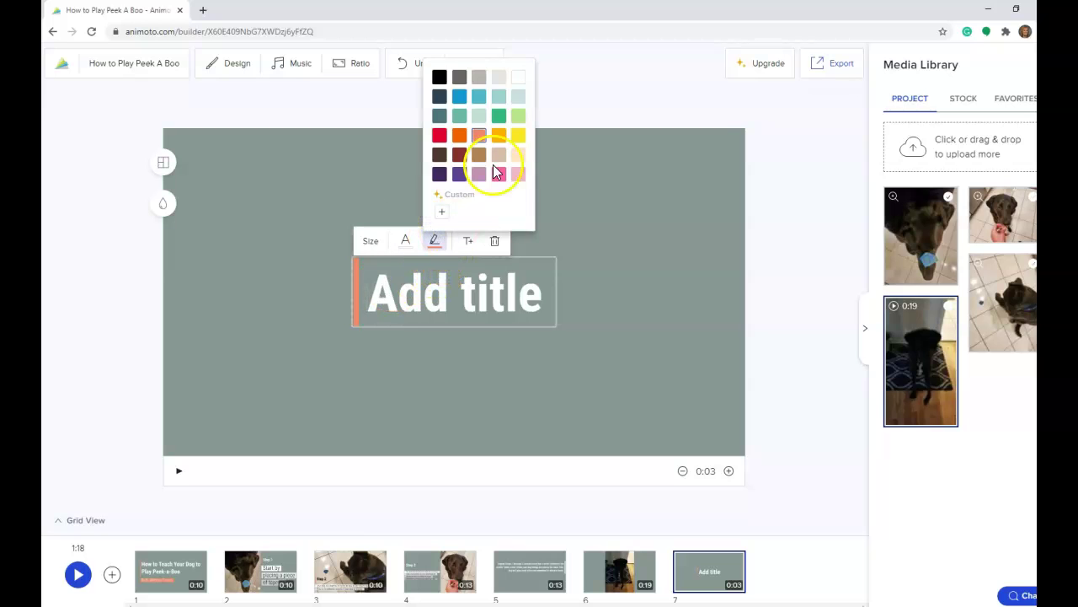
{"action": "left_click", "coordinate": [517, 77]}
Step: Replace the closing title with three credit lines: the creator, the music "Spring" with its artist, and "Special appearance by Weasley the Dog"
{"action": "left_click", "coordinate": [374, 295]}
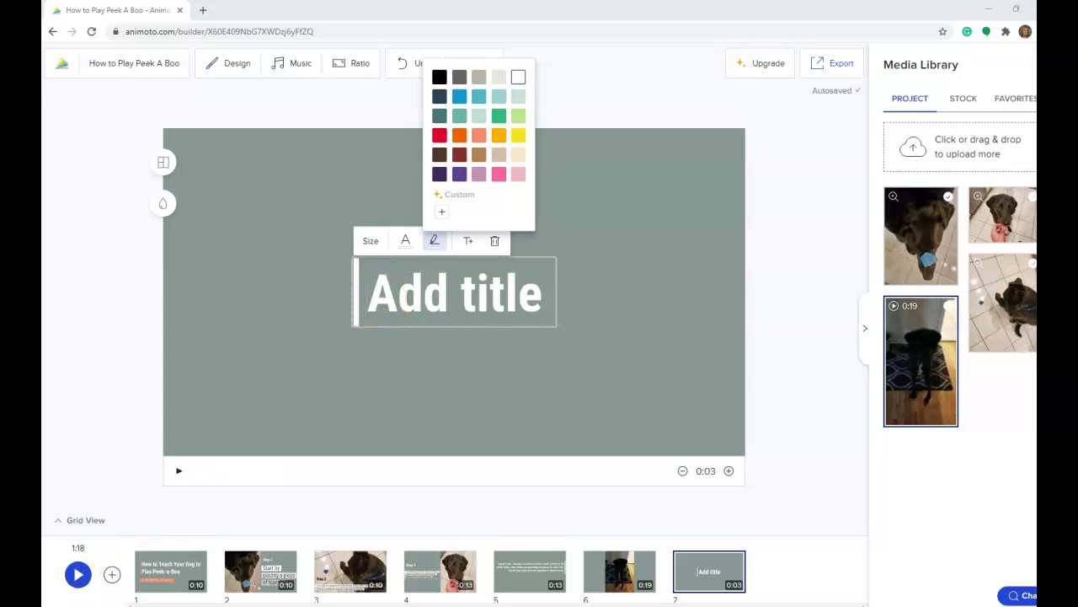
{"action": "type", "text": "Created by Dr. Caruso Music \"Spring\" by Aris Spyropoulos Special appearance by Weasly the Dog"}
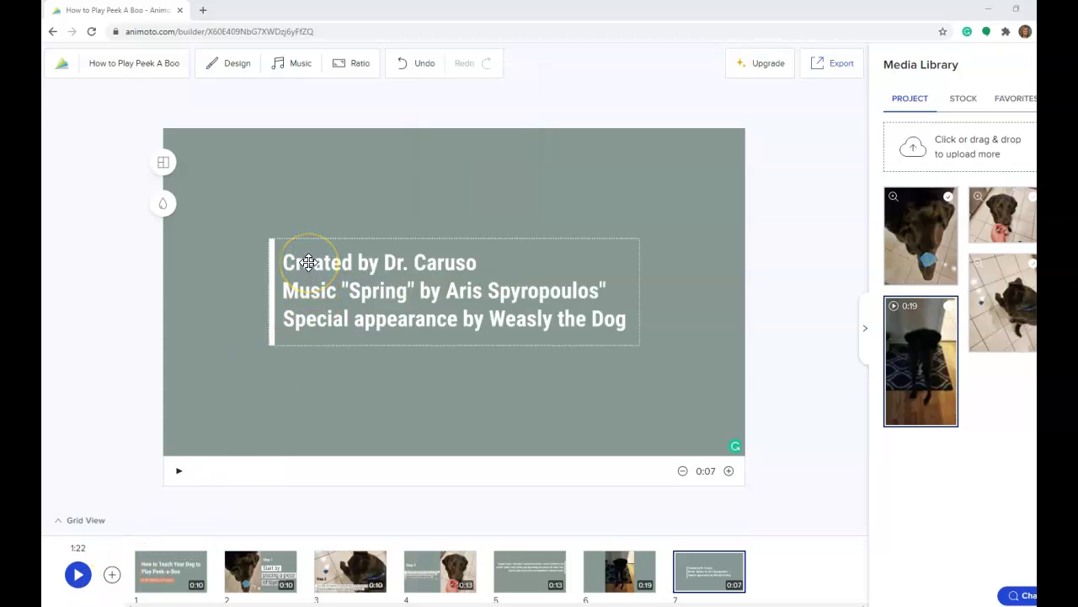
{"action": "mouse_move", "coordinate": [308, 265]}
{"action": "left_mouse_down"}
{"action": "mouse_move", "coordinate": [302, 284]}
{"action": "mouse_move", "coordinate": [325, 292]}
{"action": "left_mouse_up"}
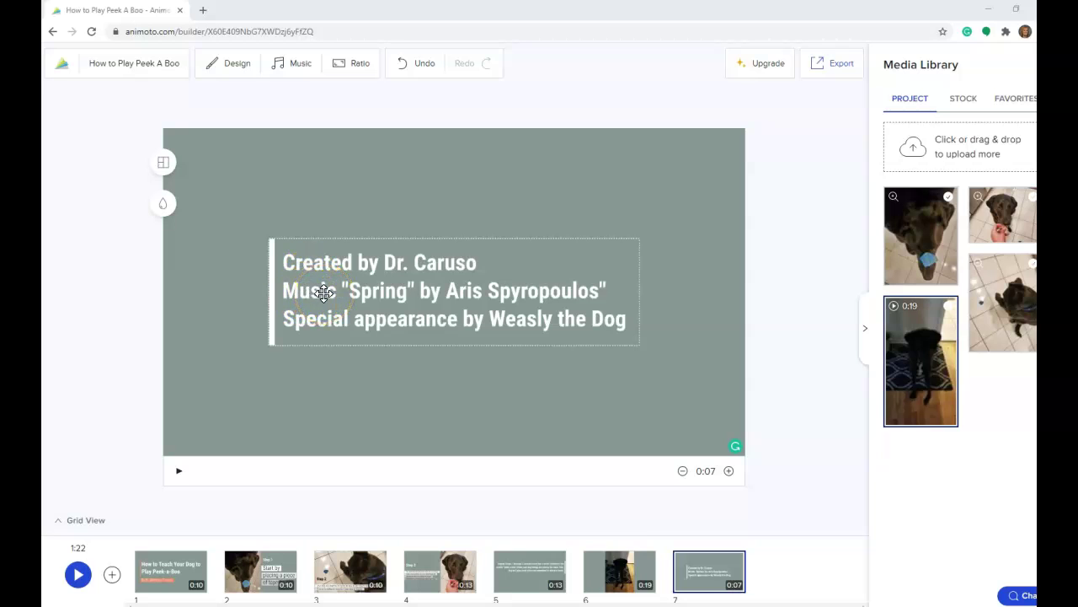
{"action": "left_click", "coordinate": [489, 292]}
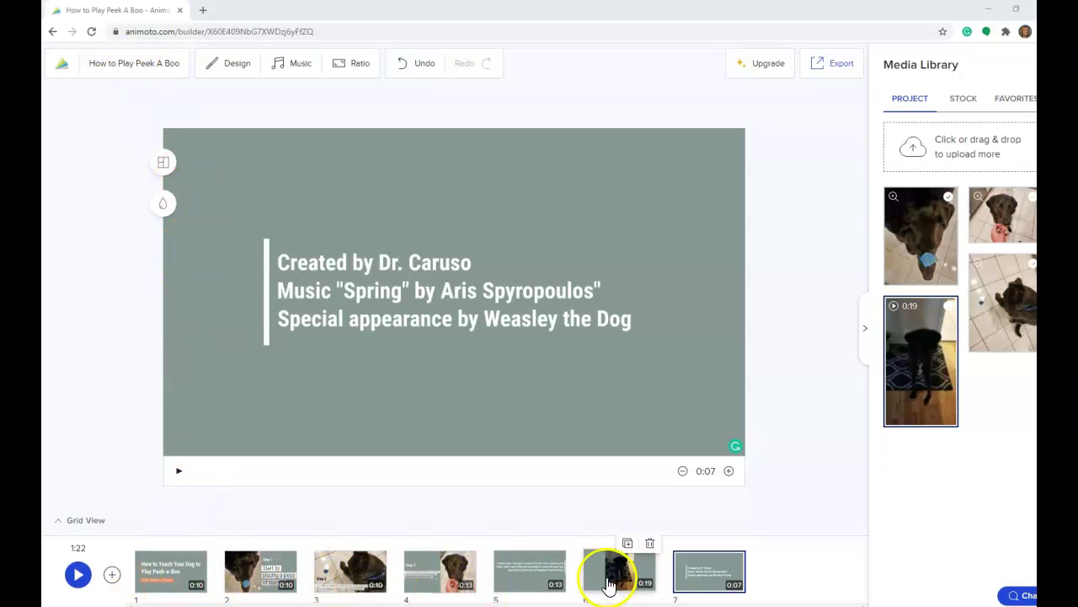
Step: Export the finished video and download it as a 480p MP4
{"action": "left_click", "coordinate": [838, 67]}
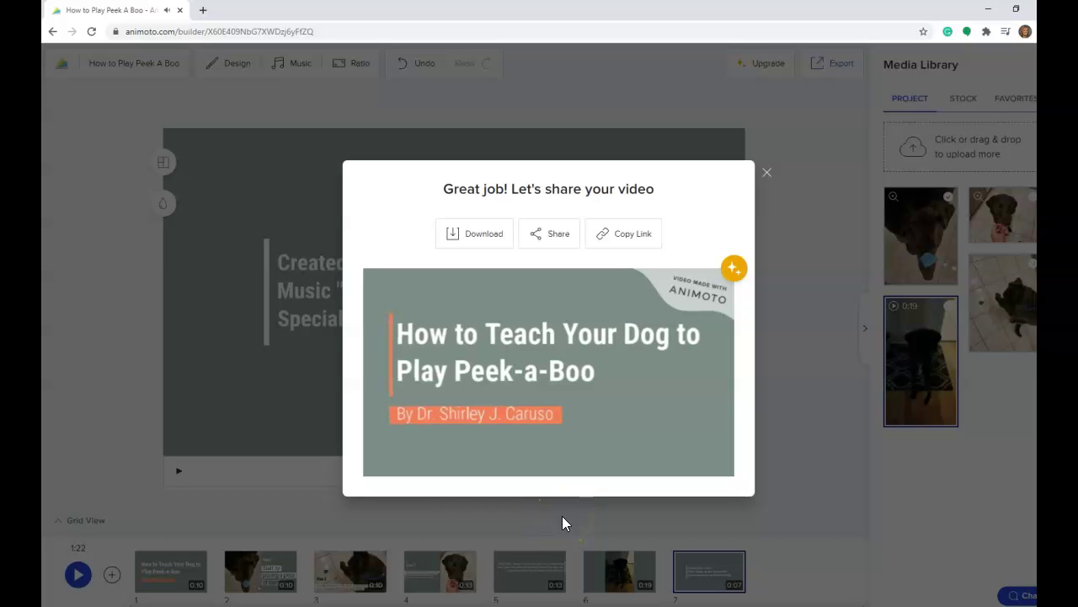
{"action": "left_click", "coordinate": [469, 240]}
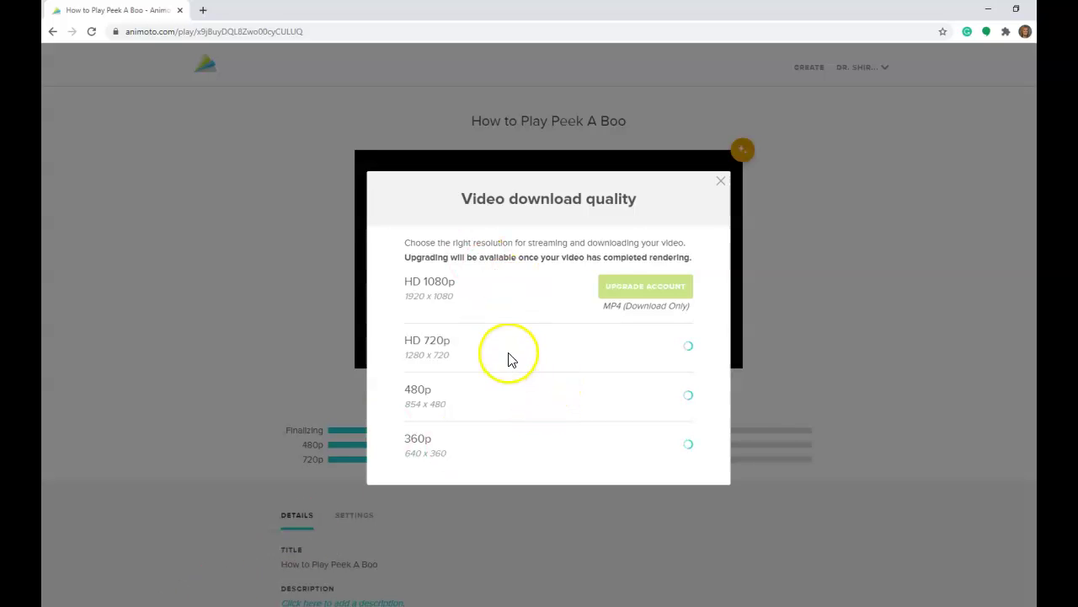
{"action": "left_click", "coordinate": [509, 404]}
{"action": "left_click", "coordinate": [186, 578]}
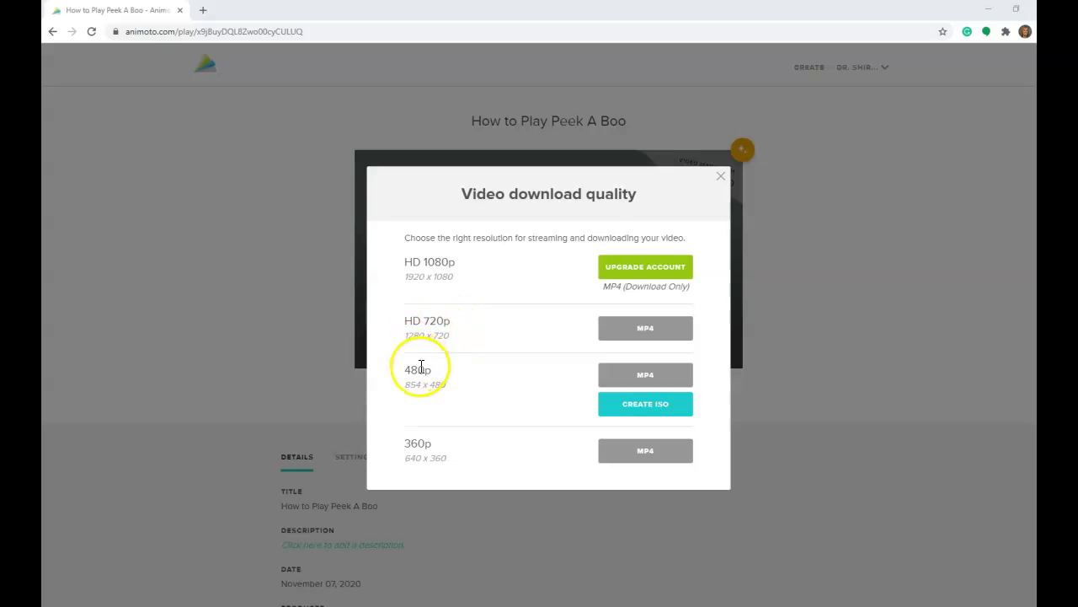
{"action": "left_click", "coordinate": [625, 376]}
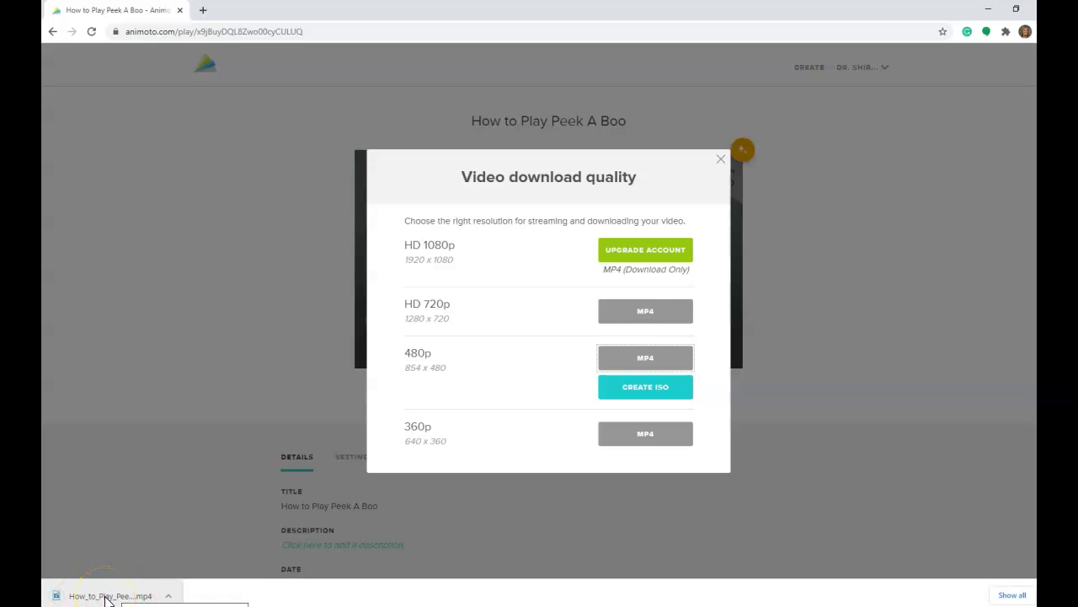
Step: Close the download quality choices, then examine the video's sharing options and its HTML embed code
{"action": "left_click", "coordinate": [127, 597]}
{"action": "left_click", "coordinate": [721, 159]}
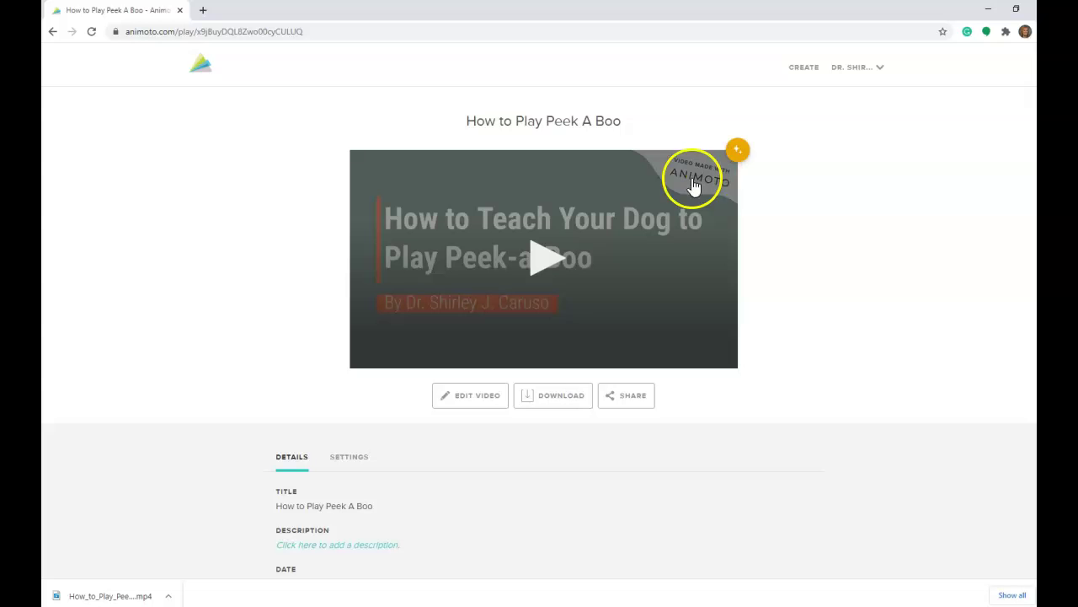
{"action": "scroll", "coordinate": [522, 451], "scroll_direction": "down", "scroll_amount": 2}
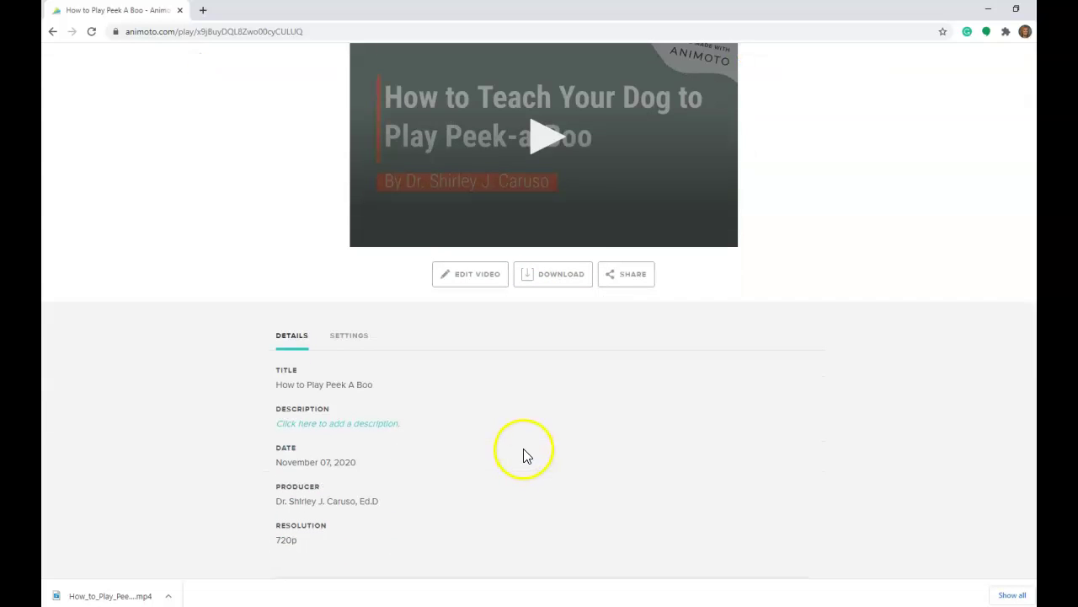
{"action": "left_click", "coordinate": [633, 274]}
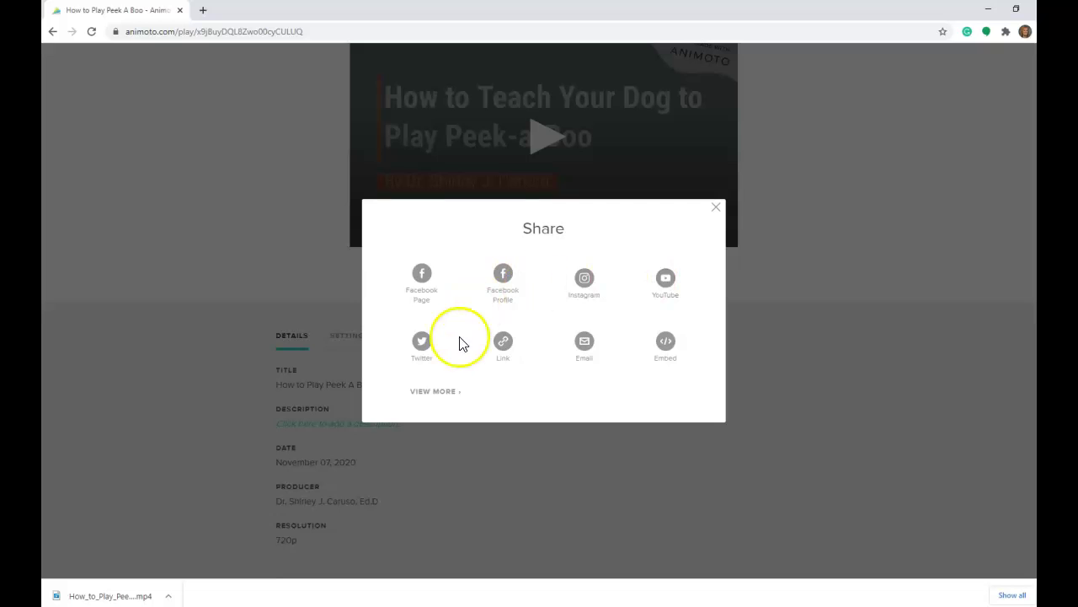
{"action": "left_click", "coordinate": [667, 346]}
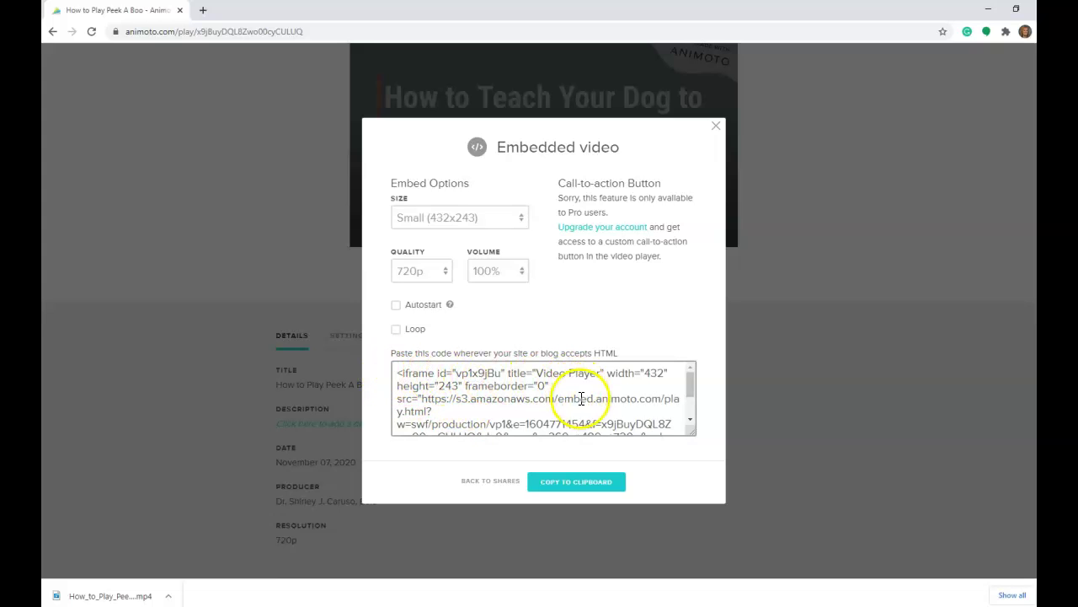
{"action": "scroll", "coordinate": [590, 396], "scroll_direction": "down", "scroll_amount": 5}
{"action": "left_click_drag", "start_coordinate": [692, 408], "coordinate": [691, 384]}
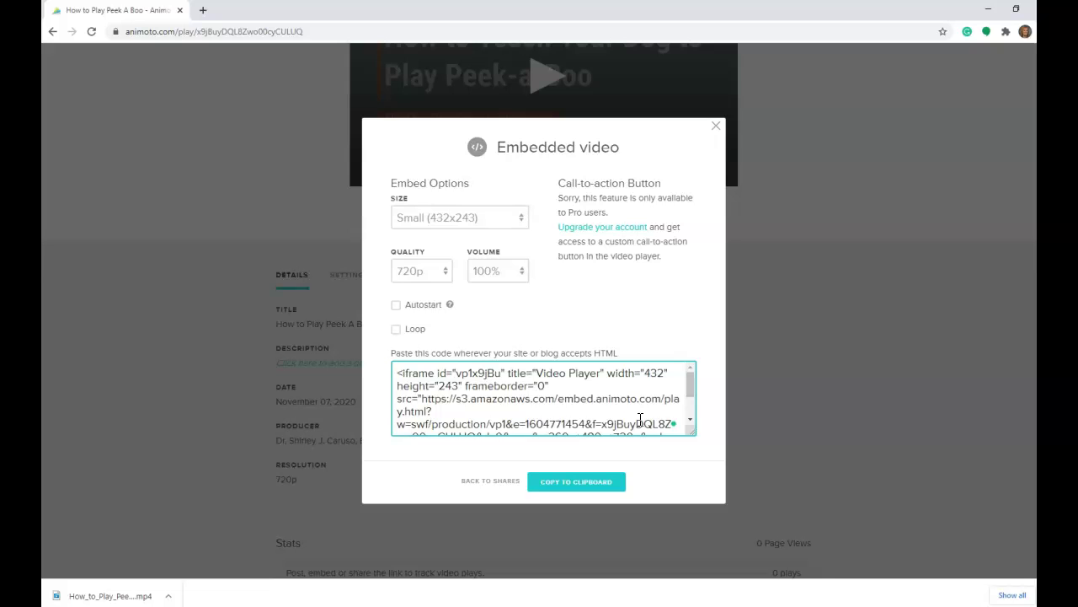
{"action": "left_click", "coordinate": [717, 125]}
{"action": "scroll", "coordinate": [618, 519], "scroll_direction": "up", "scroll_amount": 2}
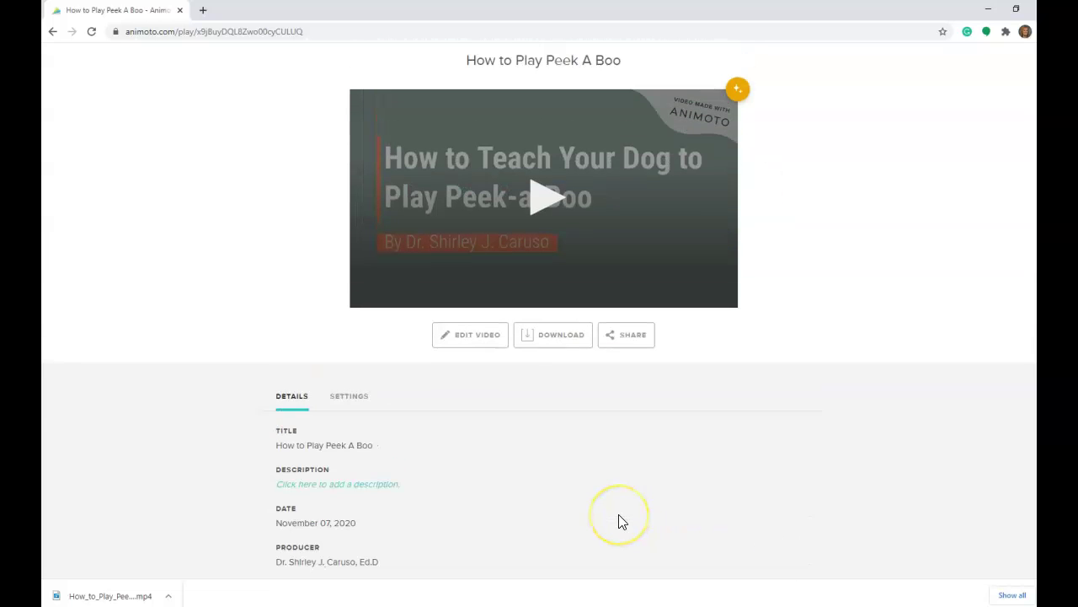
{"action": "scroll", "coordinate": [619, 520], "scroll_direction": "up", "scroll_amount": 1}
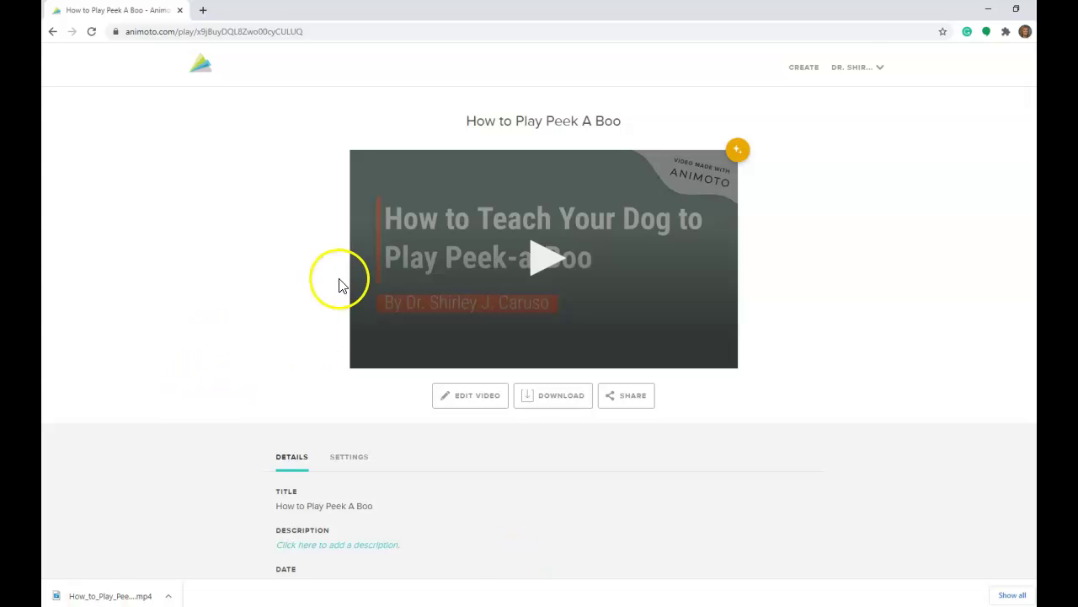
Step: Reopen the "How to Play Peek A Boo" project from My Videos for editing and export the video again
{"action": "left_click", "coordinate": [852, 69]}
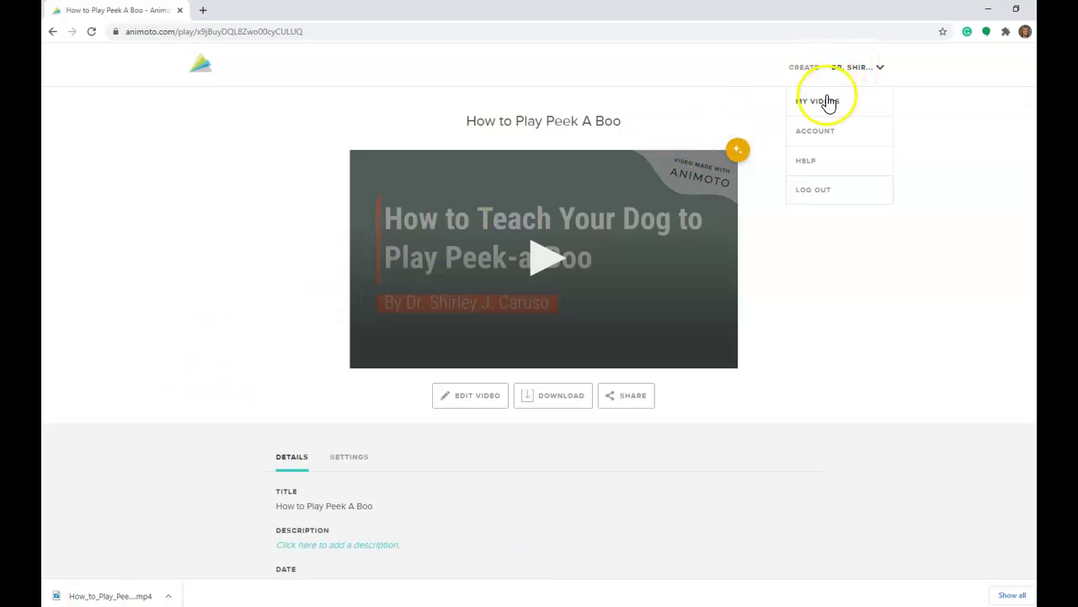
{"action": "left_click", "coordinate": [825, 105]}
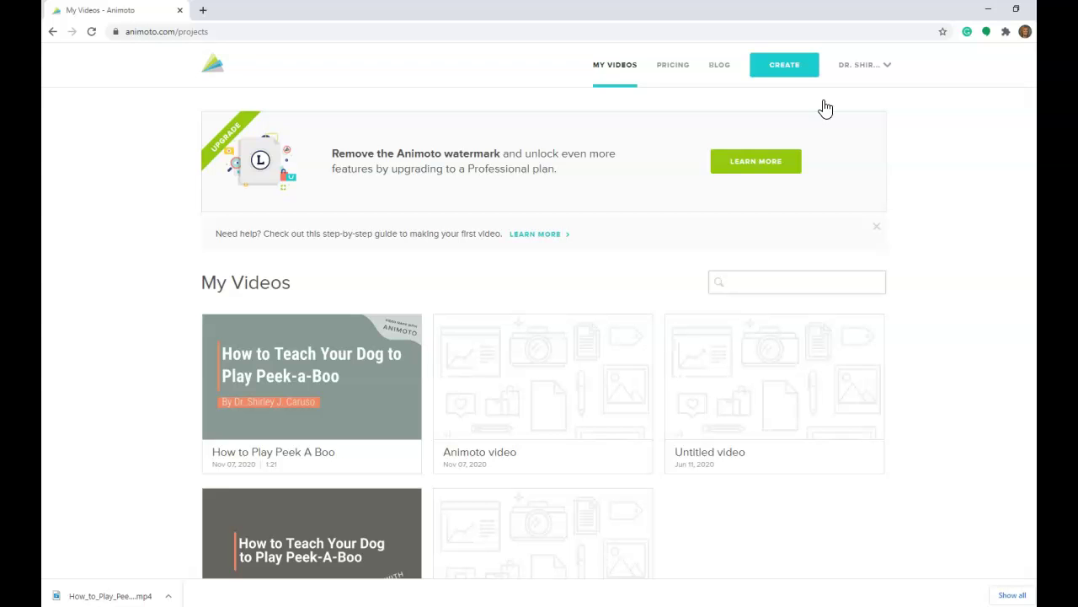
{"action": "mouse_move", "coordinate": [268, 404]}
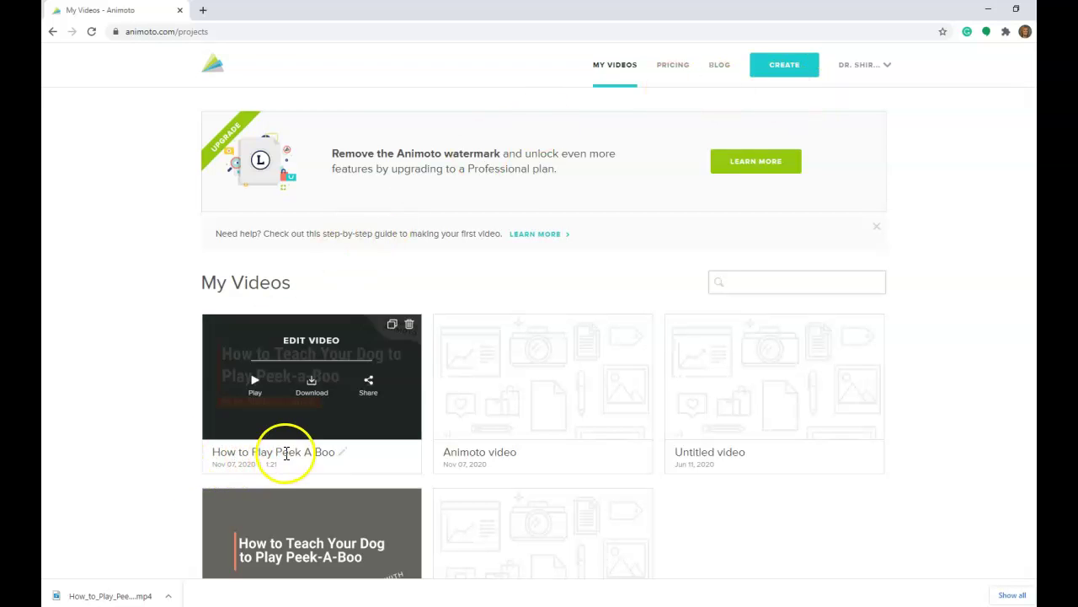
{"action": "left_click", "coordinate": [309, 341]}
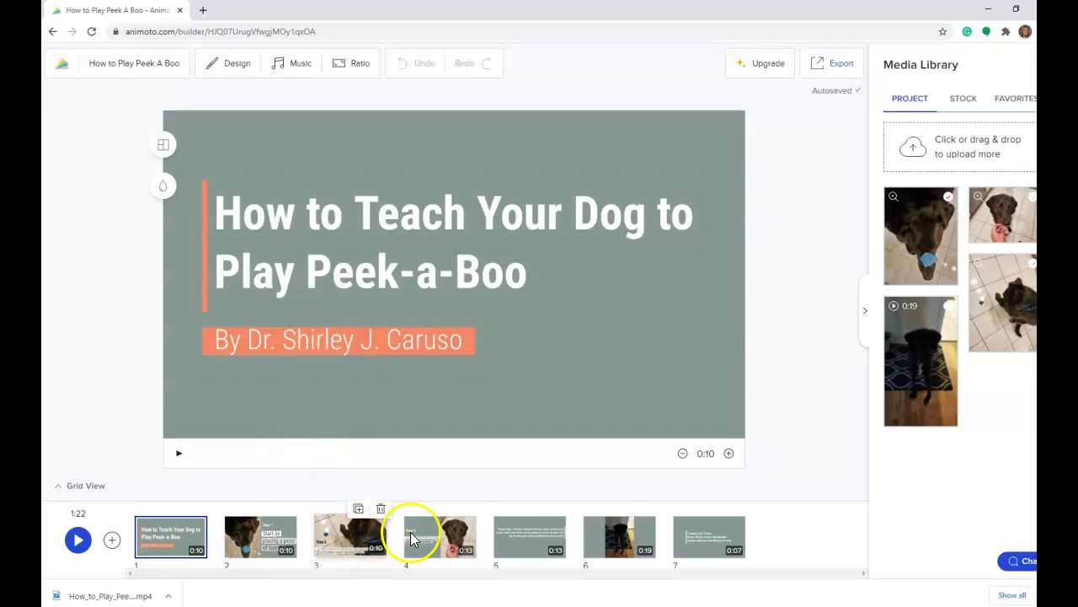
{"action": "left_click", "coordinate": [831, 67]}
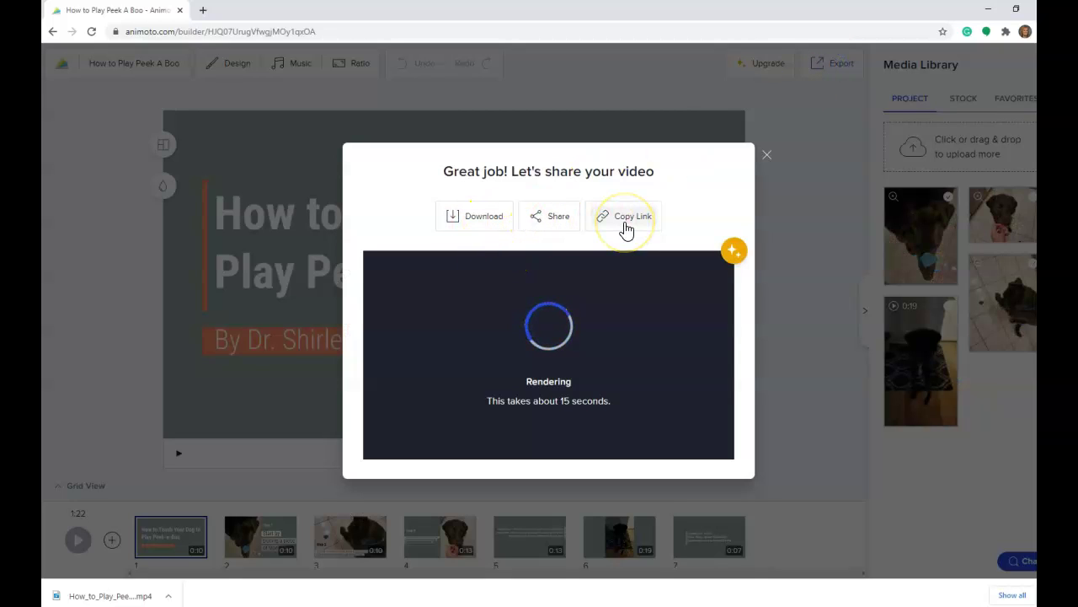
{"action": "left_click", "coordinate": [75, 581]}
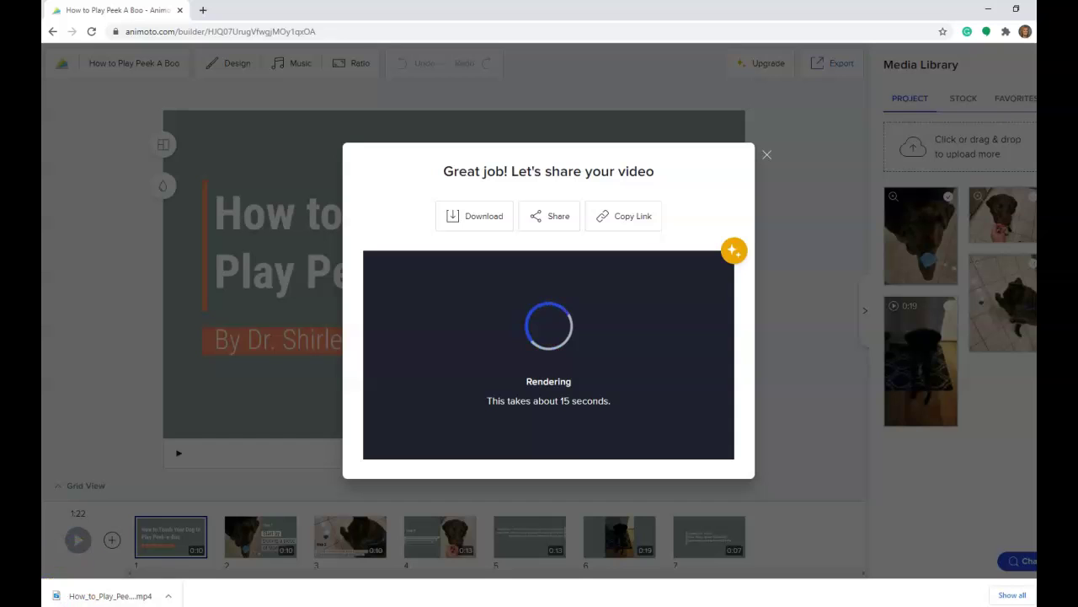